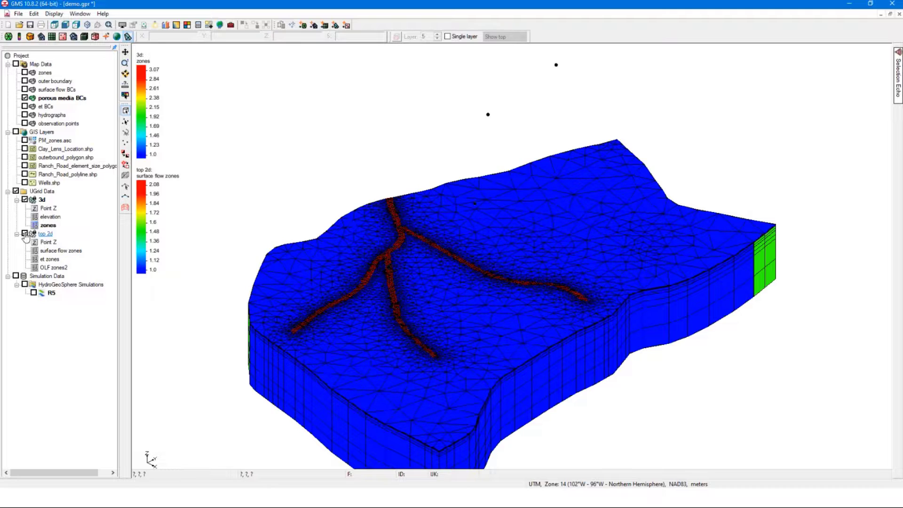
Hide the top 2d UGrid and examine the 3d UGrid's zones in layer 5 alone before restoring all layers.
{"action": "left_click", "coordinate": [25, 233]}
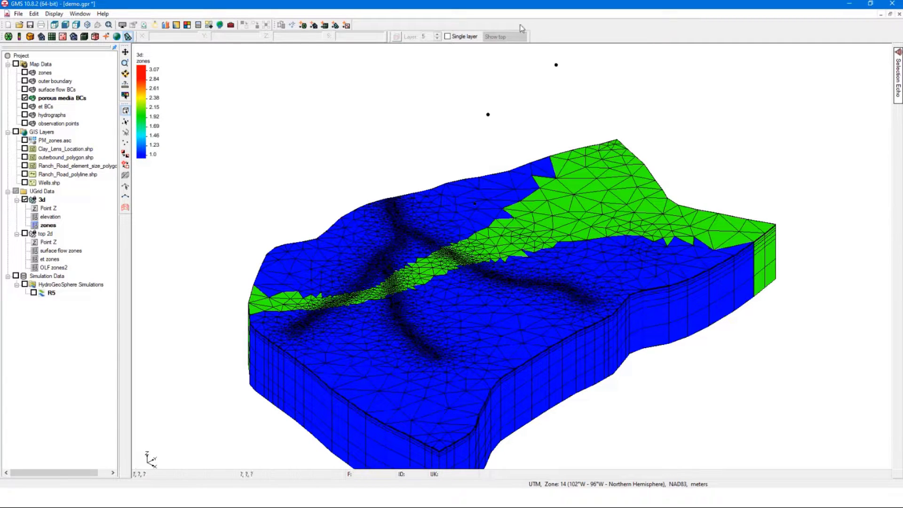
{"action": "left_click", "coordinate": [448, 37]}
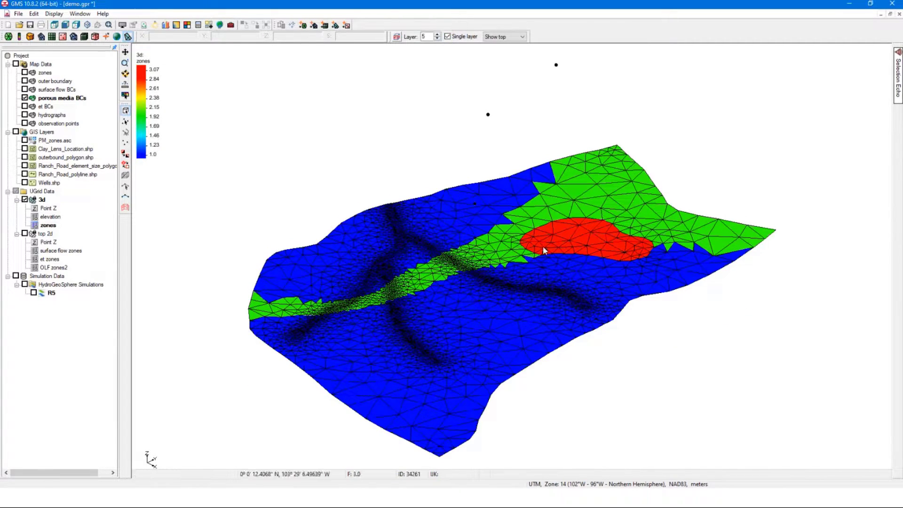
{"action": "left_click", "coordinate": [448, 37]}
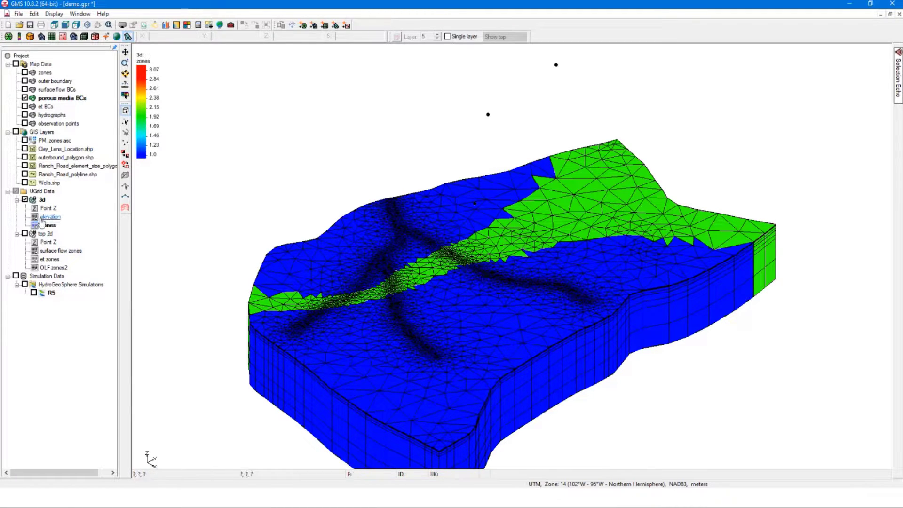
Create a cell dataset from the Z values of the 3d UGrid and make it the active dataset.
{"action": "right_click", "coordinate": [42, 203]}
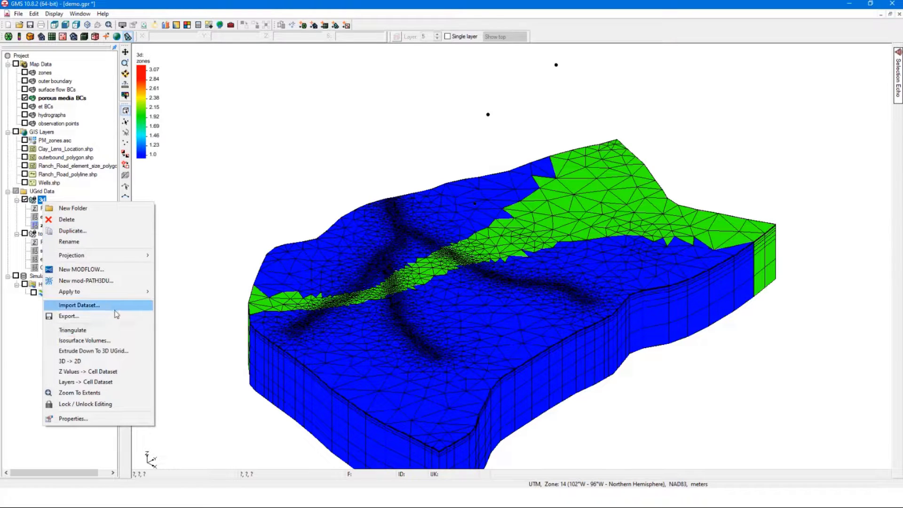
{"action": "left_click", "coordinate": [94, 371]}
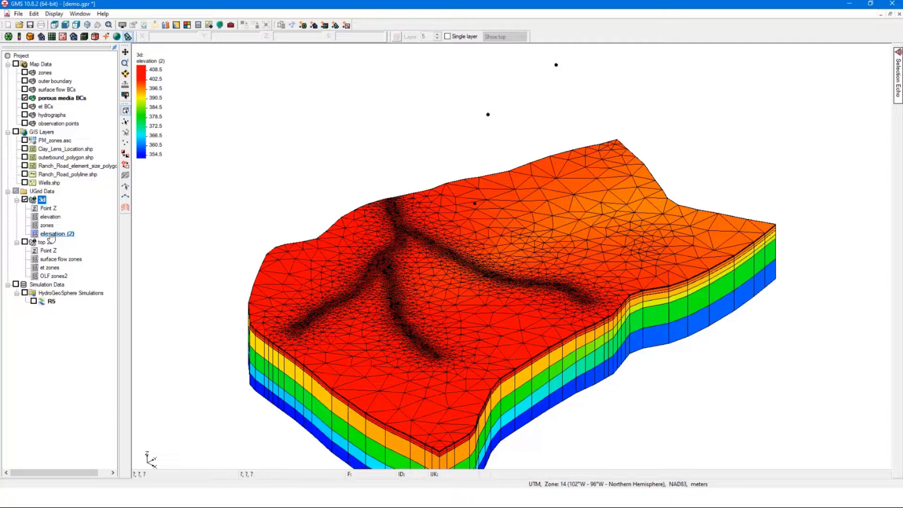
{"action": "left_click", "coordinate": [52, 235]}
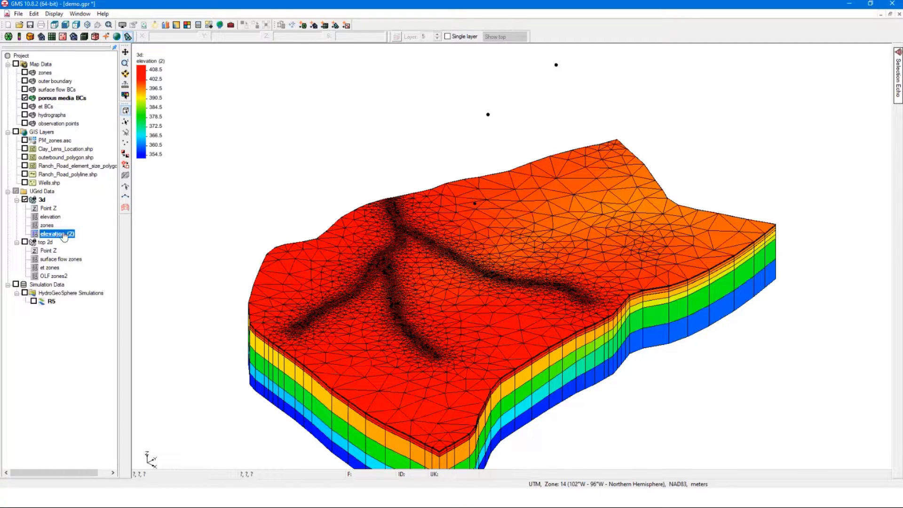
{"action": "right_click", "coordinate": [344, 209]}
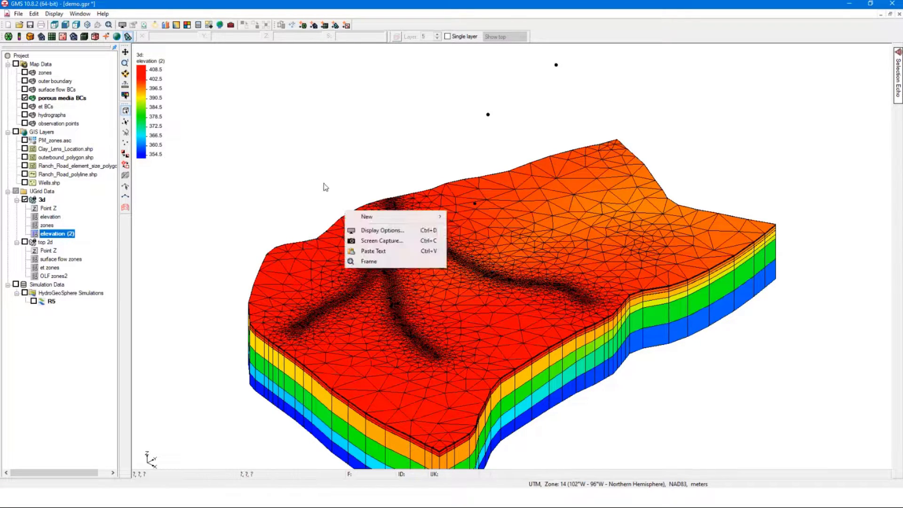
{"action": "left_click", "coordinate": [316, 218]}
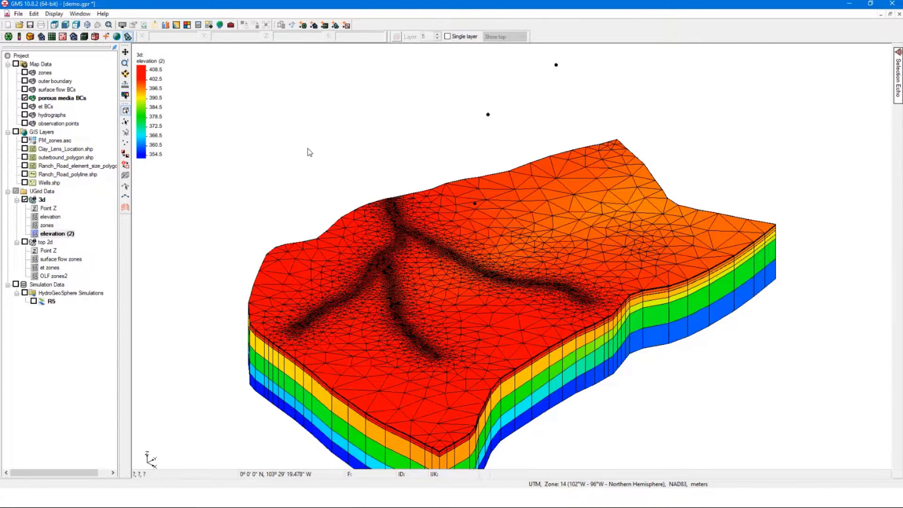
Select all cells of the 3d UGrid and inspect individual cells on its upper surface.
{"action": "key", "text": "ctrl+a"}
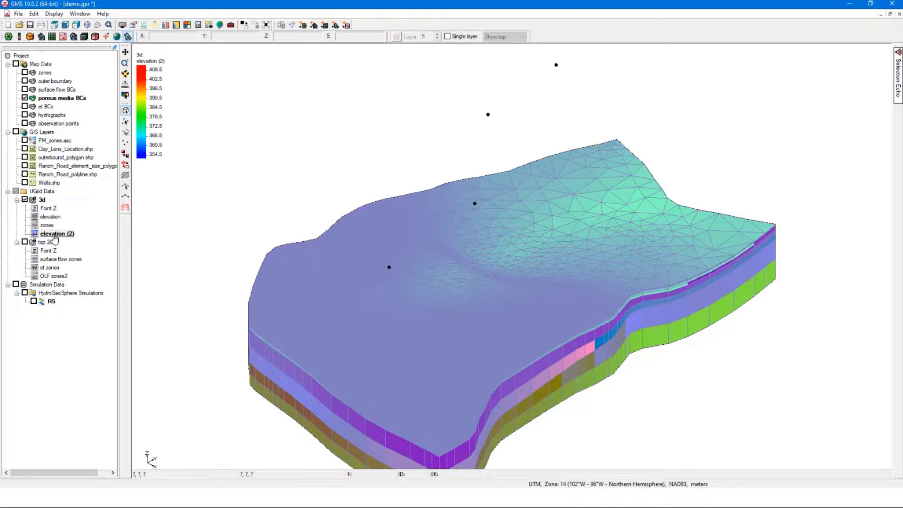
{"action": "left_click", "coordinate": [456, 268]}
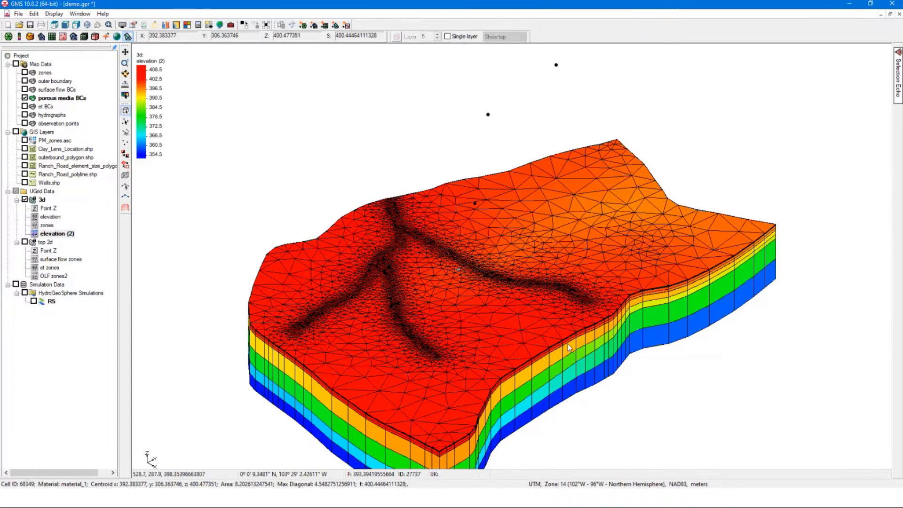
{"action": "left_click", "coordinate": [480, 288]}
{"action": "left_click", "coordinate": [512, 241]}
{"action": "left_click", "coordinate": [347, 255]}
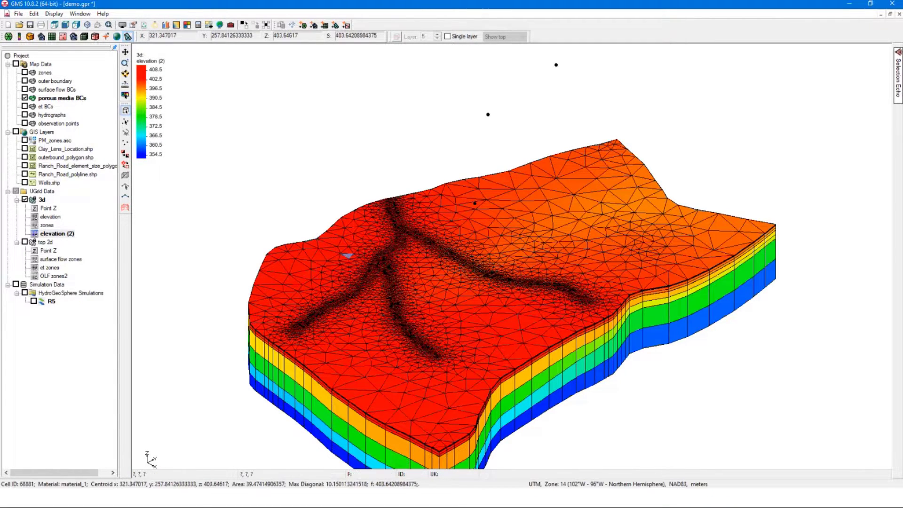
Unlock the 3d UGrid for editing and assign one constant value to all cells of the elevation (2) dataset.
{"action": "right_click", "coordinate": [43, 203]}
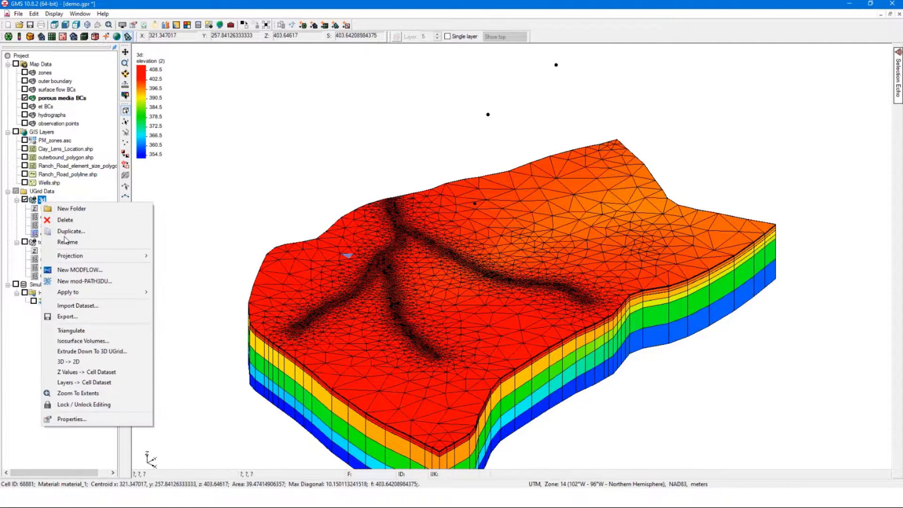
{"action": "left_click", "coordinate": [80, 405]}
{"action": "left_click", "coordinate": [57, 234]}
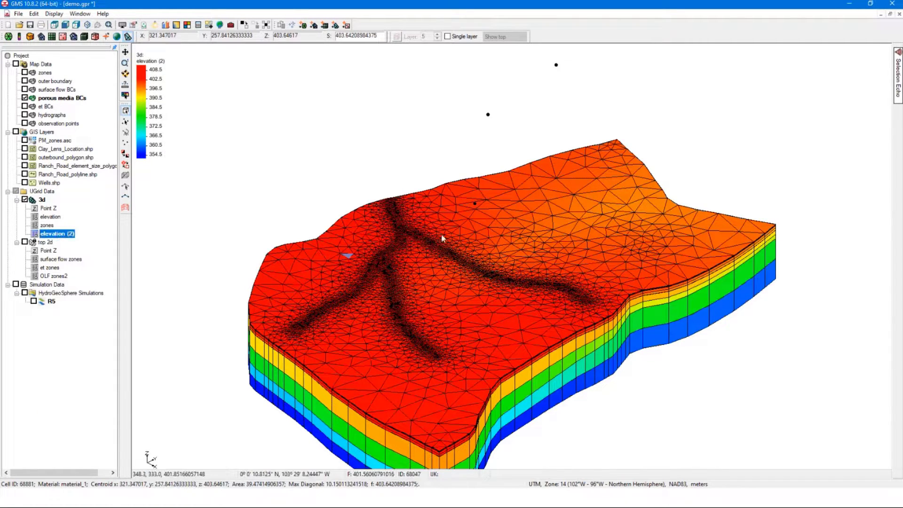
{"action": "left_click", "coordinate": [369, 158]}
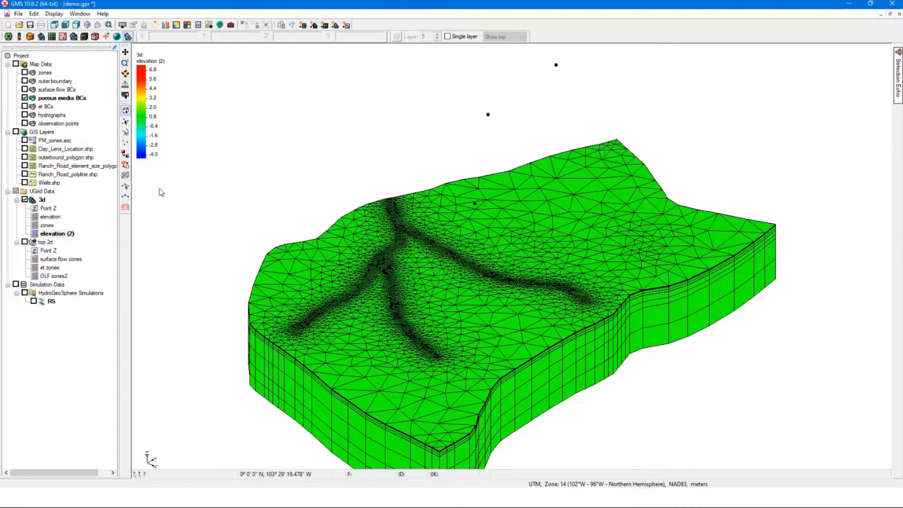
Display the PM_zones.asc raster together with the 3d UGrid in plan view.
{"action": "right_click", "coordinate": [55, 142]}
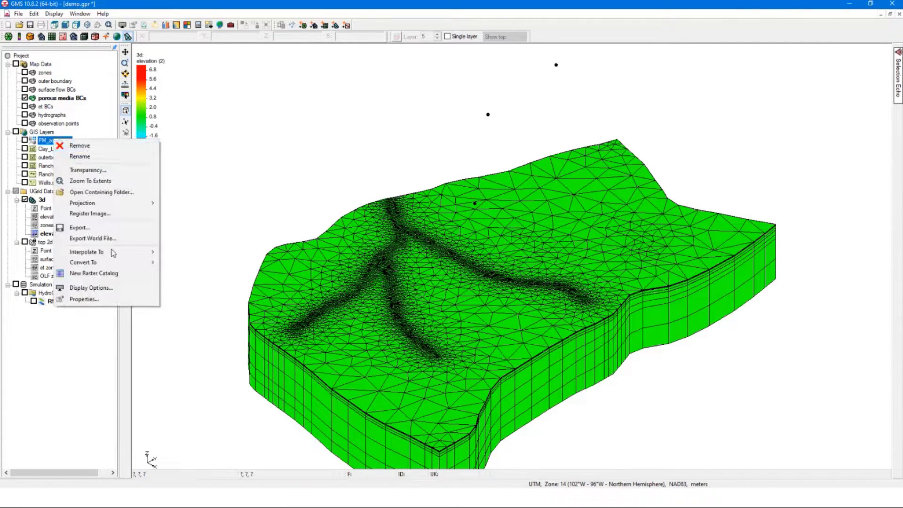
{"action": "left_click", "coordinate": [24, 140]}
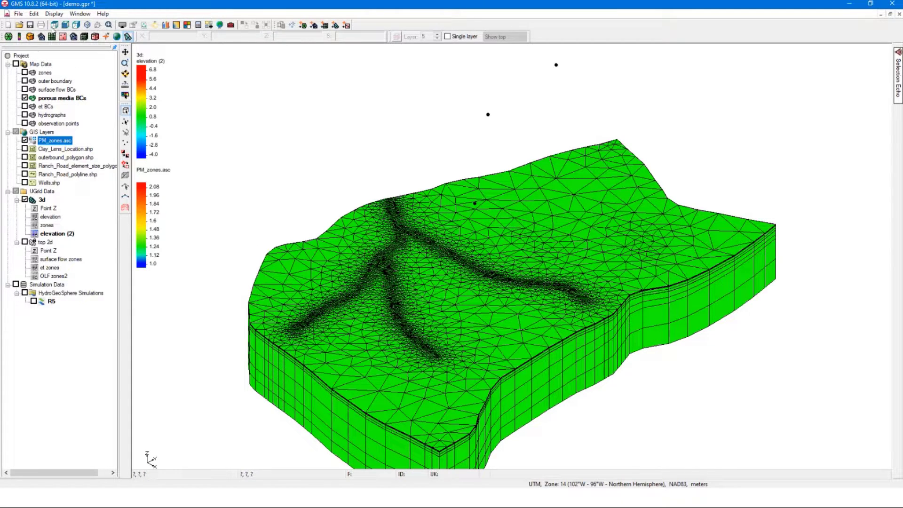
{"action": "left_click", "coordinate": [55, 24]}
{"action": "left_click", "coordinate": [24, 140]}
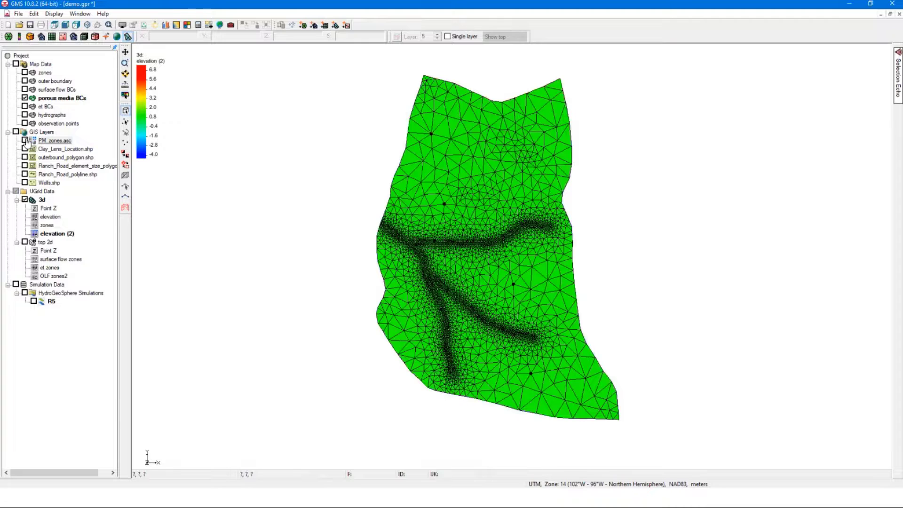
{"action": "left_click", "coordinate": [24, 141]}
Interpolate the PM_zones.asc raster to the 3d UGrid as PM_zones, using elevation (2) as default dataset and bilinear resampling.
{"action": "right_click", "coordinate": [49, 141]}
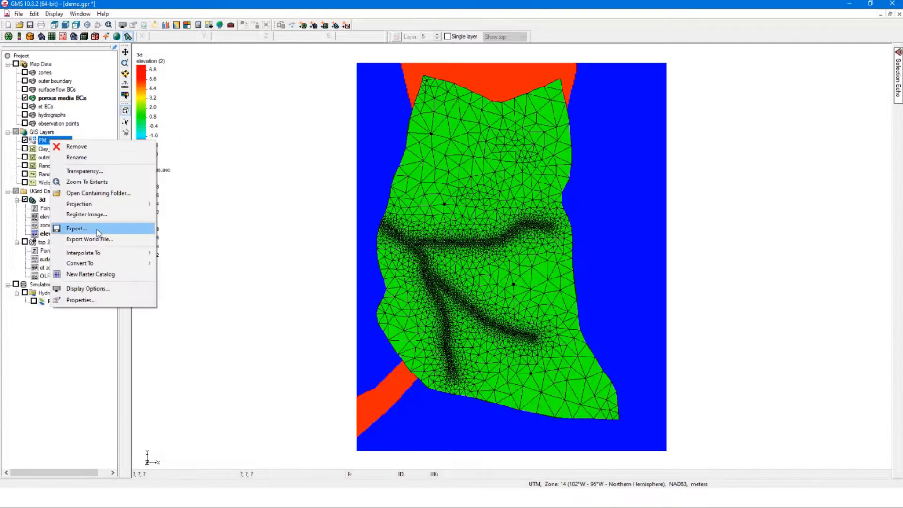
{"action": "mouse_move", "coordinate": [106, 255]}
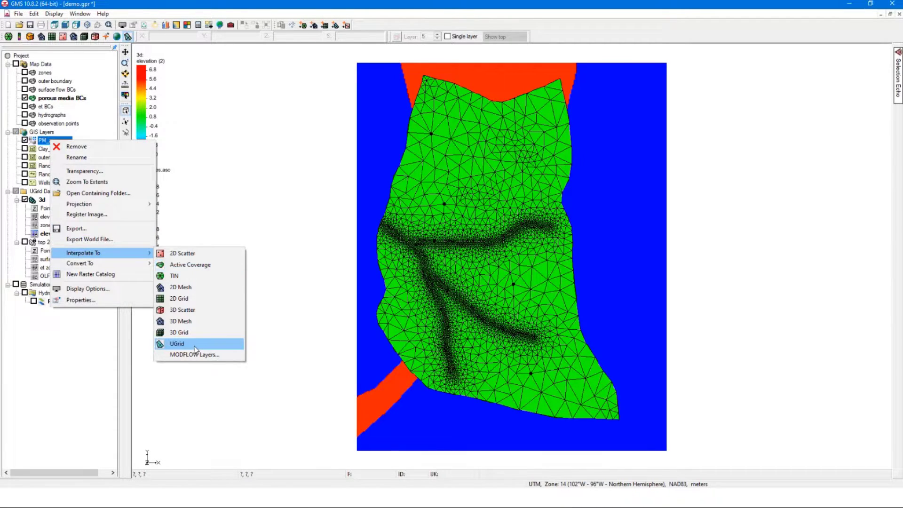
{"action": "left_click", "coordinate": [199, 343]}
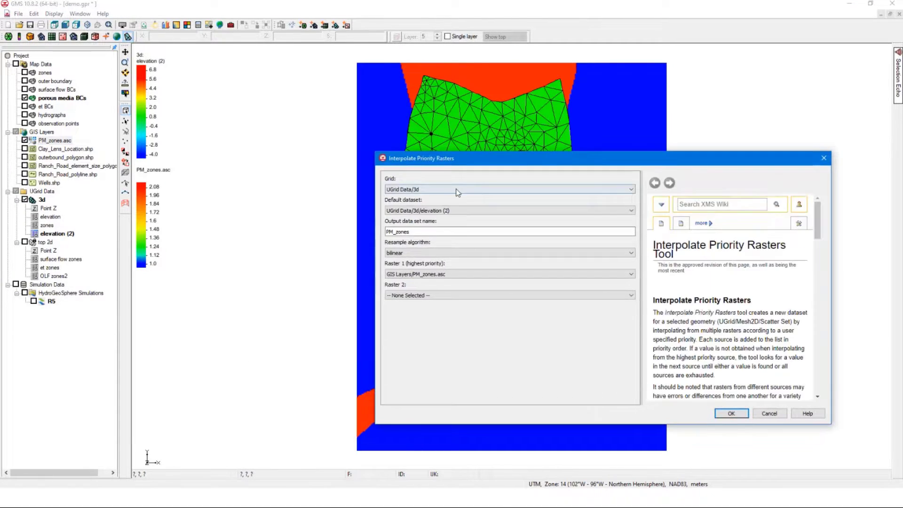
{"action": "left_click", "coordinate": [425, 214]}
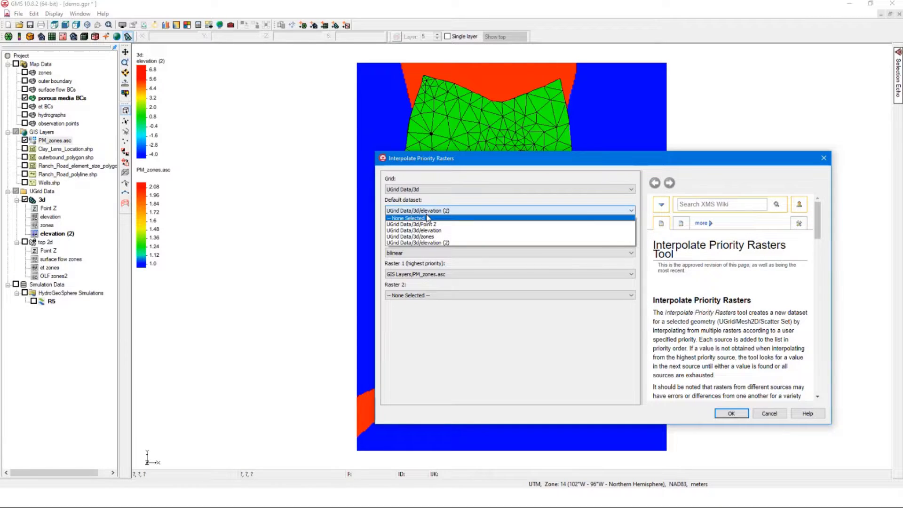
{"action": "left_click", "coordinate": [430, 242]}
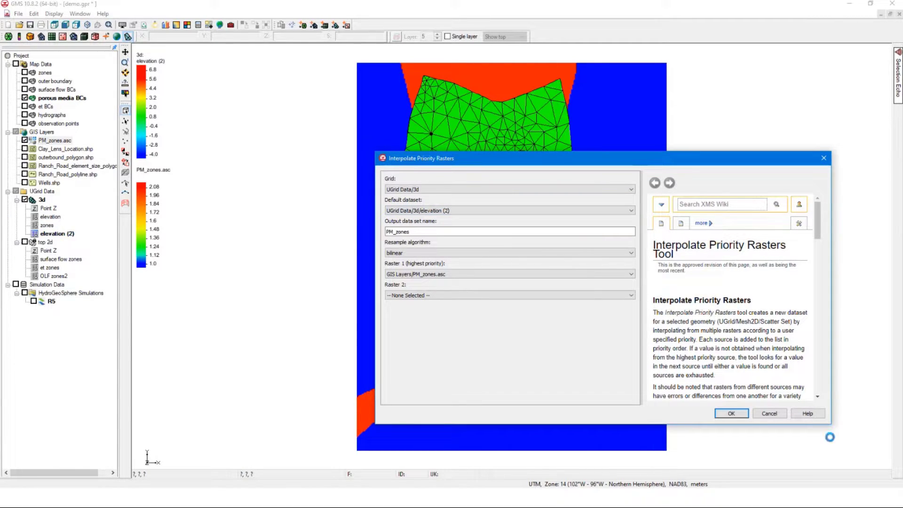
{"action": "left_click", "coordinate": [730, 414]}
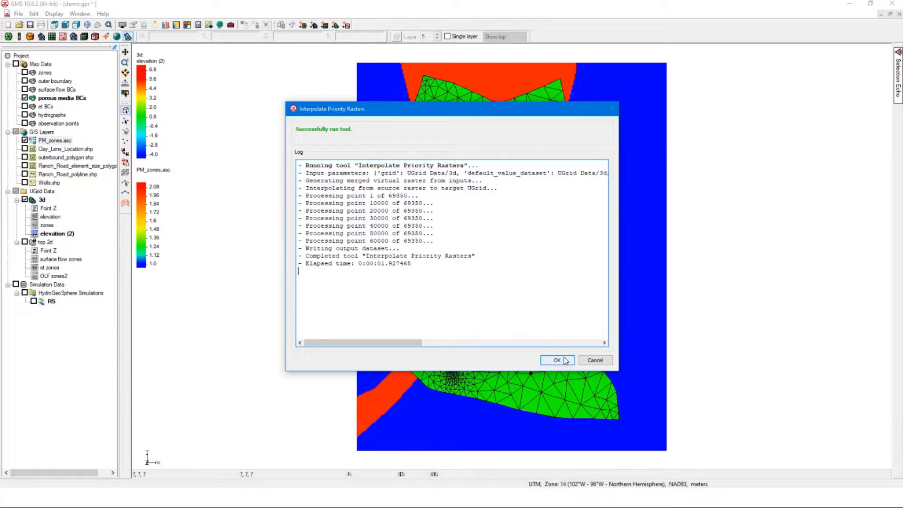
{"action": "left_click", "coordinate": [557, 360]}
View the PM_zones dataset on the 3d UGrid, hide that grid, and view the et zones dataset on the top 2d UGrid.
{"action": "left_click", "coordinate": [54, 242]}
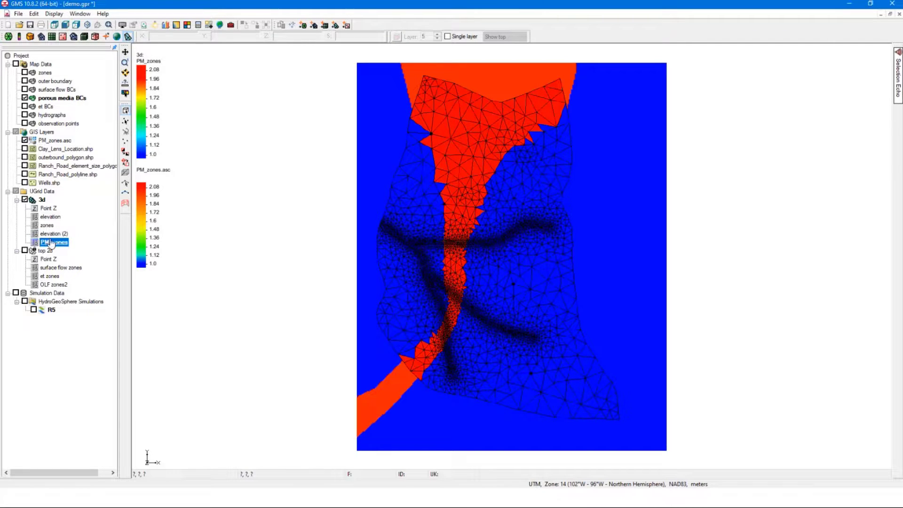
{"action": "left_click", "coordinate": [53, 242]}
{"action": "left_click", "coordinate": [25, 200]}
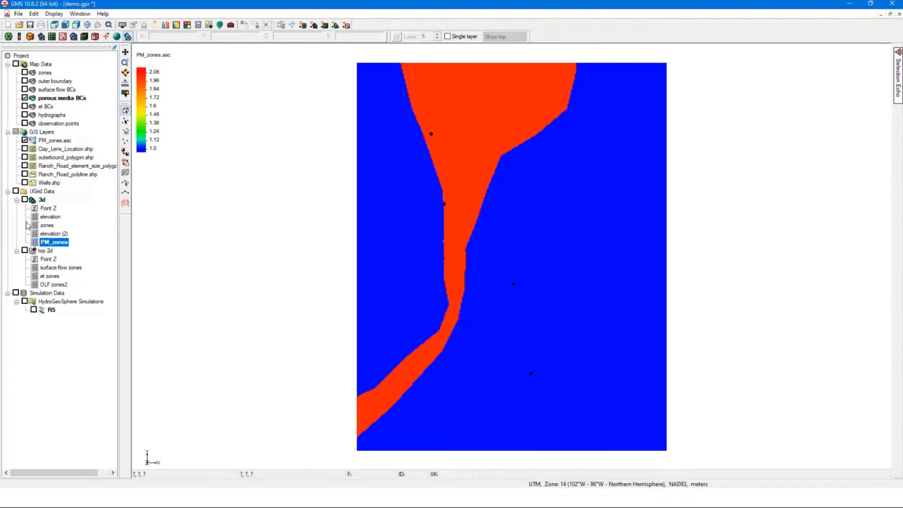
{"action": "left_click", "coordinate": [24, 250]}
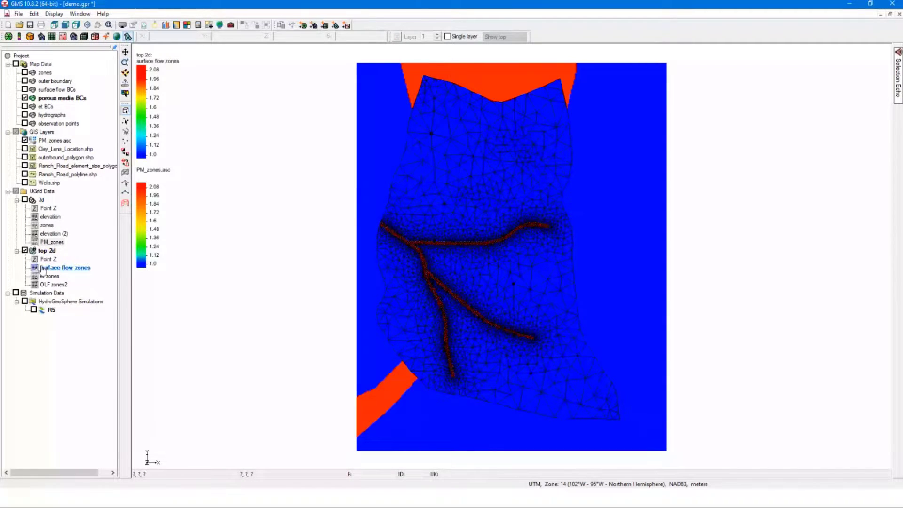
{"action": "left_click", "coordinate": [51, 276]}
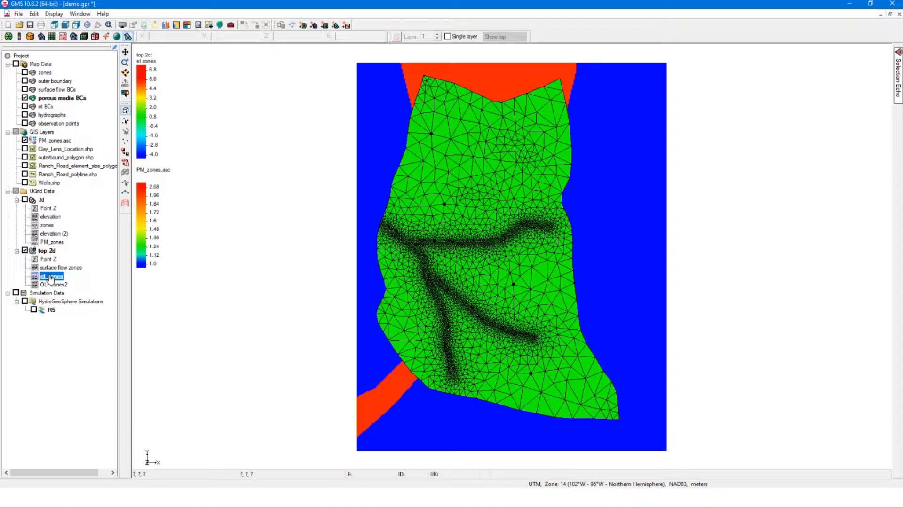
Hide the PM_zones.asc raster and top 2d UGrid, and show the zones and surface flow BCs coverages with surface flow BCs active.
{"action": "left_click", "coordinate": [24, 140]}
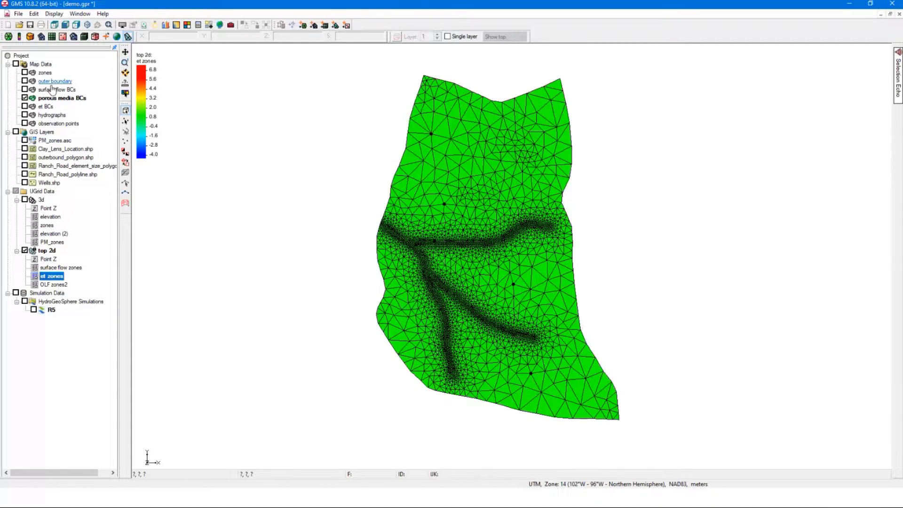
{"action": "left_click", "coordinate": [25, 250]}
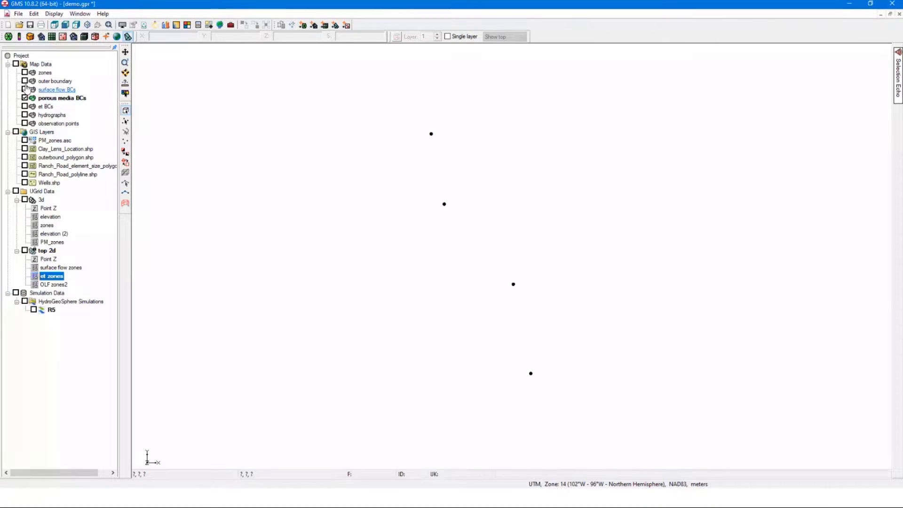
{"action": "left_click", "coordinate": [24, 72]}
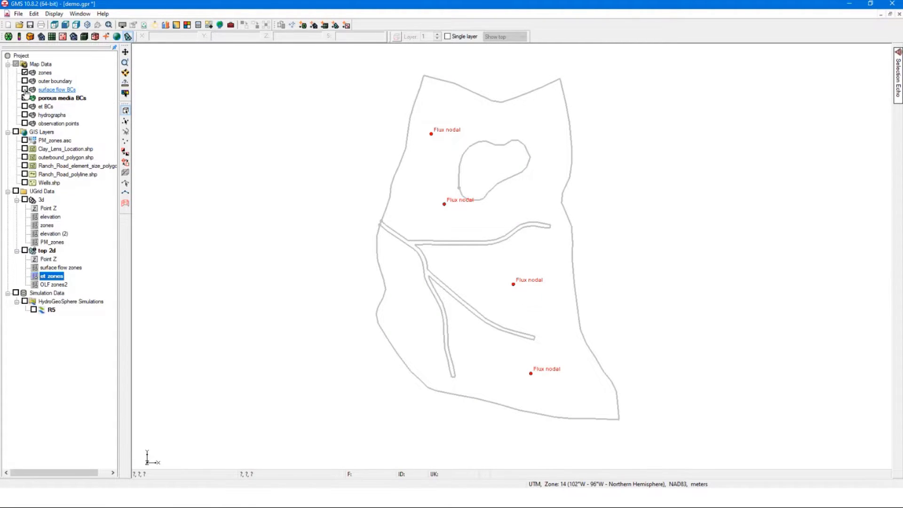
{"action": "left_click", "coordinate": [24, 90]}
{"action": "left_click", "coordinate": [56, 90]}
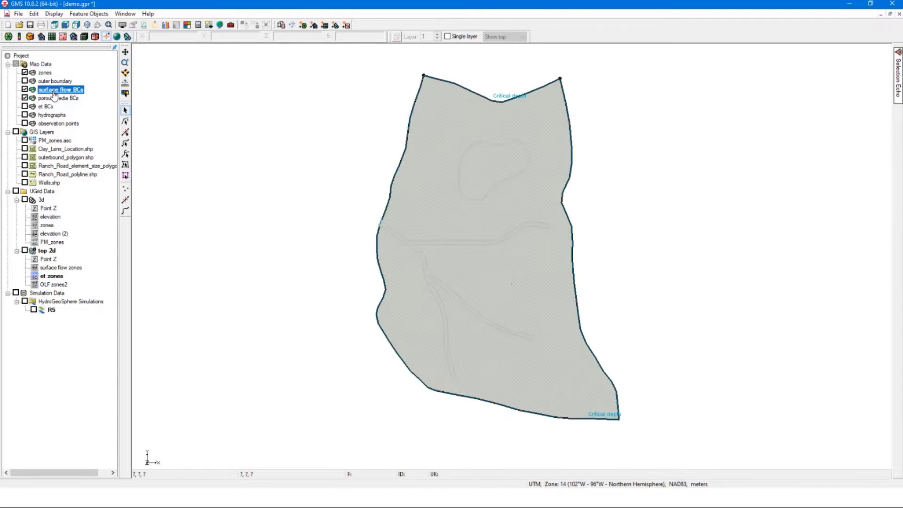
Set the constant Precip rain rate of the surface flow BCs polygon to 0.0000005555.
{"action": "left_click", "coordinate": [444, 200]}
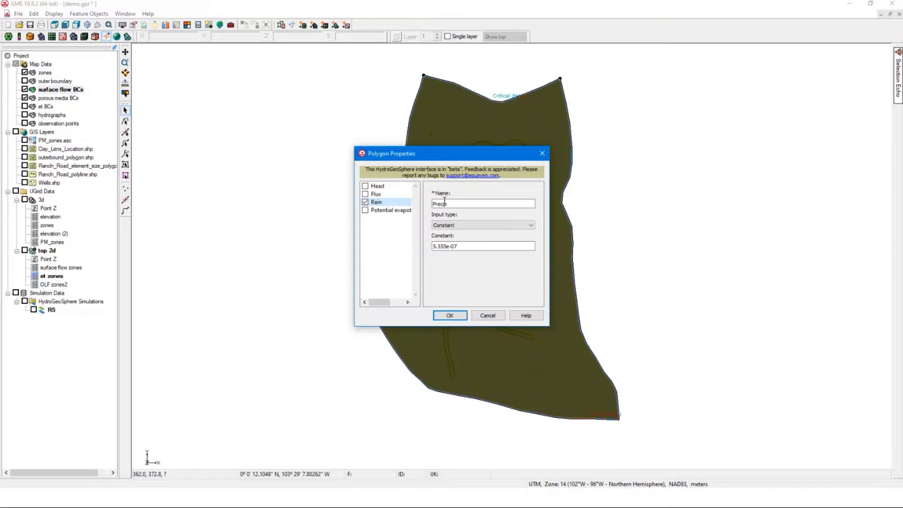
{"action": "left_click_drag", "start_coordinate": [407, 155], "coordinate": [630, 150]}
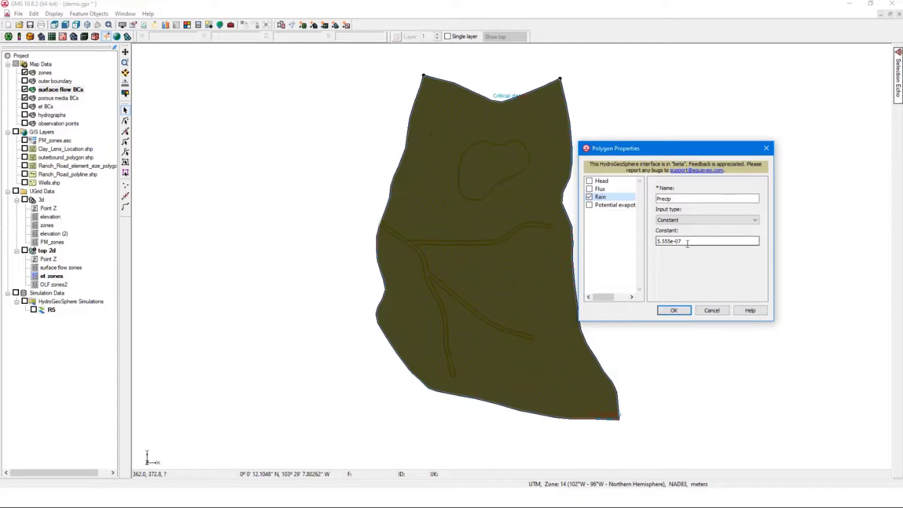
{"action": "left_click_drag", "start_coordinate": [681, 240], "coordinate": [659, 242]}
{"action": "type", "text": "0.0000005555"}
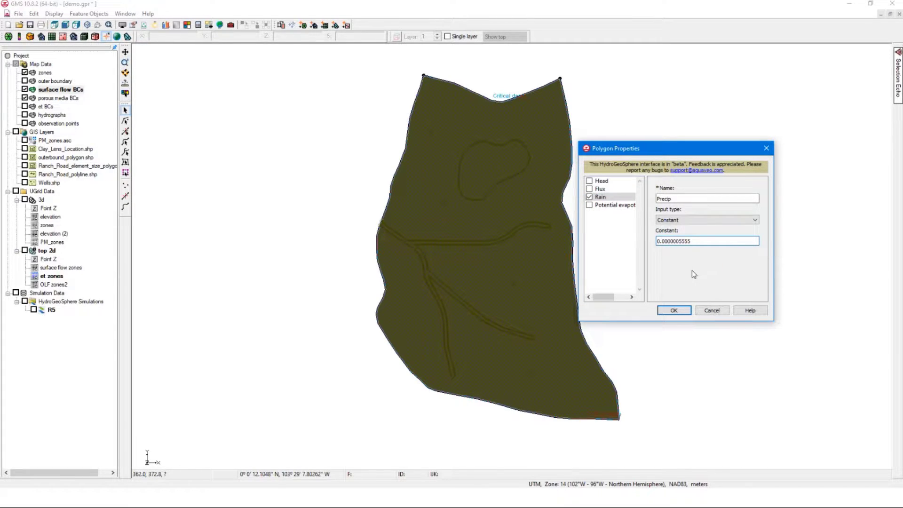
{"action": "left_click", "coordinate": [683, 311]}
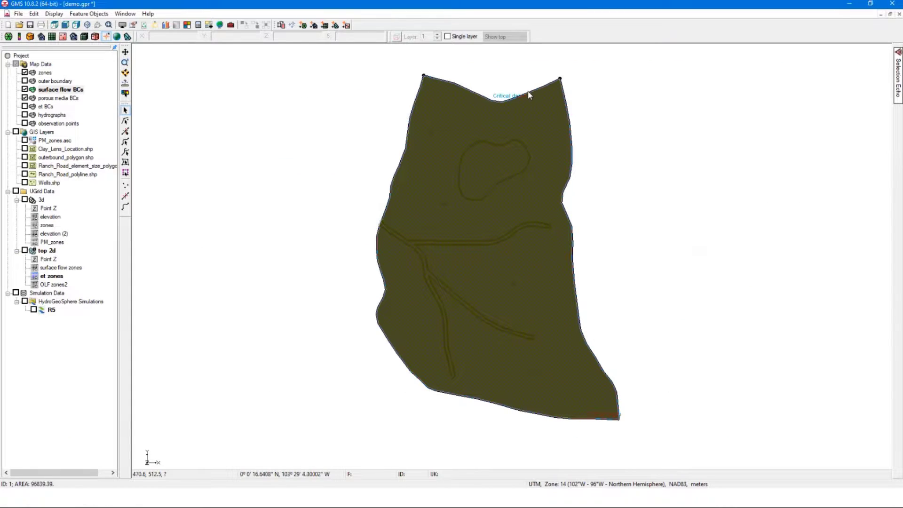
Review the critical depth condition CritDepth_outlet on the northern arc of the surface flow BCs coverage and accept its properties.
{"action": "left_click", "coordinate": [531, 94]}
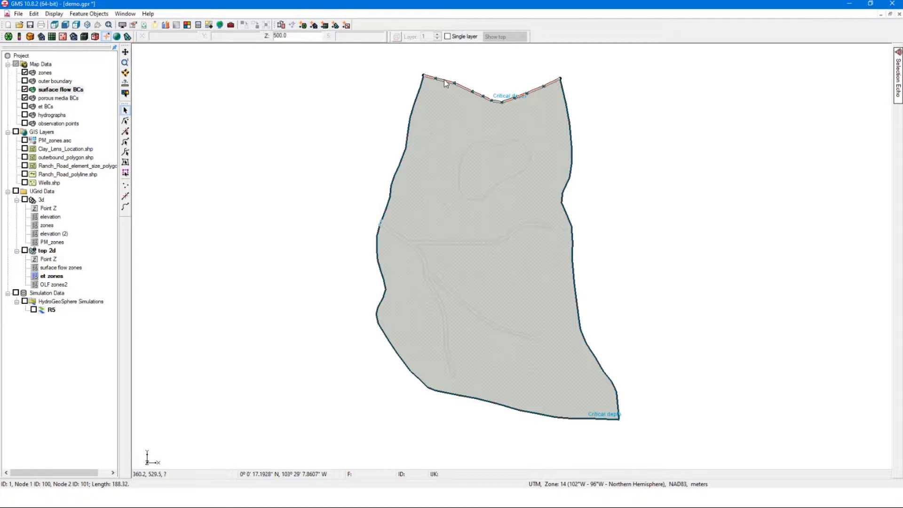
{"action": "left_click", "coordinate": [456, 84]}
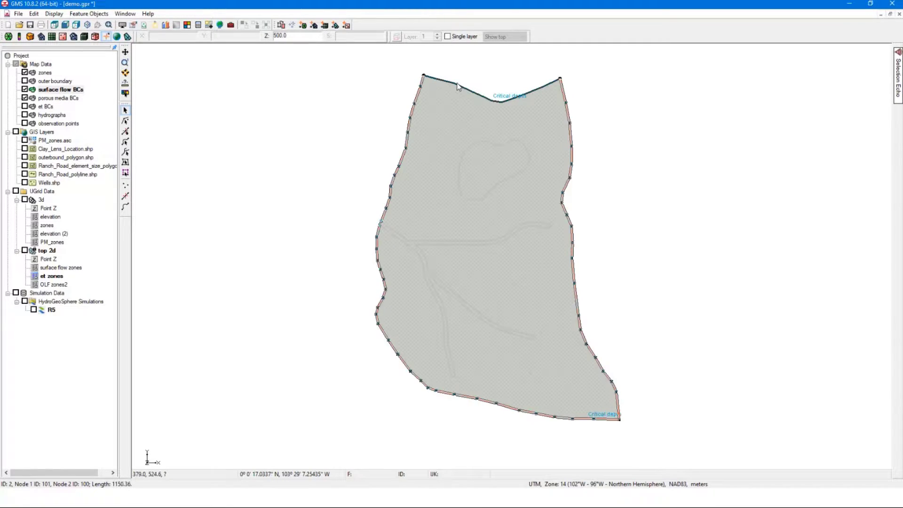
{"action": "left_click", "coordinate": [456, 83]}
{"action": "double_click", "coordinate": [455, 88]}
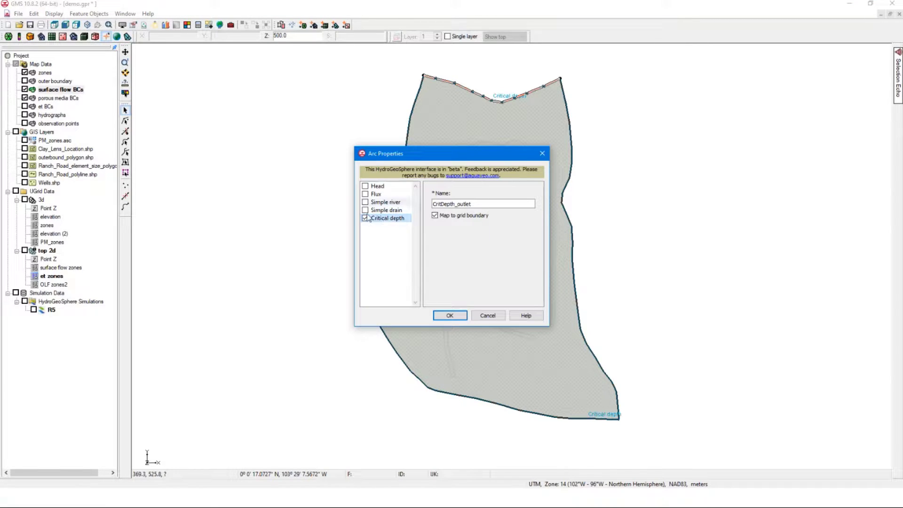
{"action": "left_click_drag", "start_coordinate": [462, 159], "coordinate": [280, 141]}
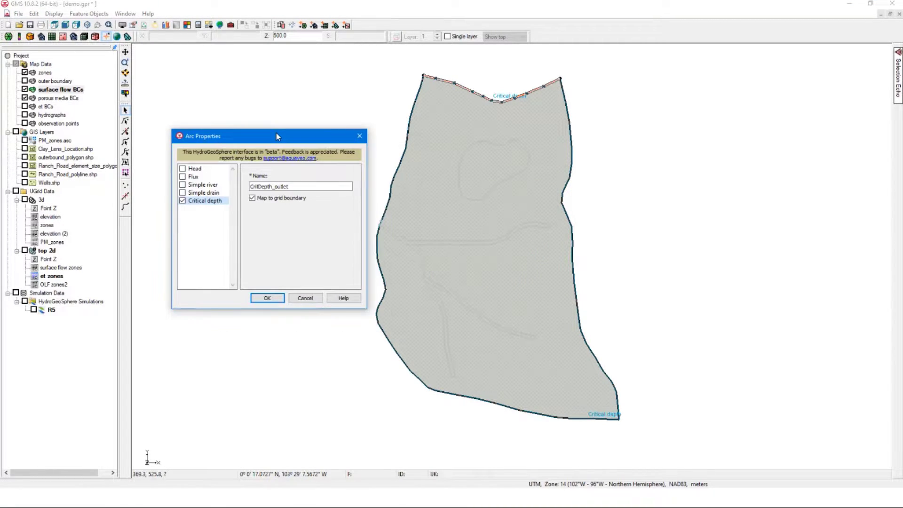
{"action": "left_click", "coordinate": [275, 299]}
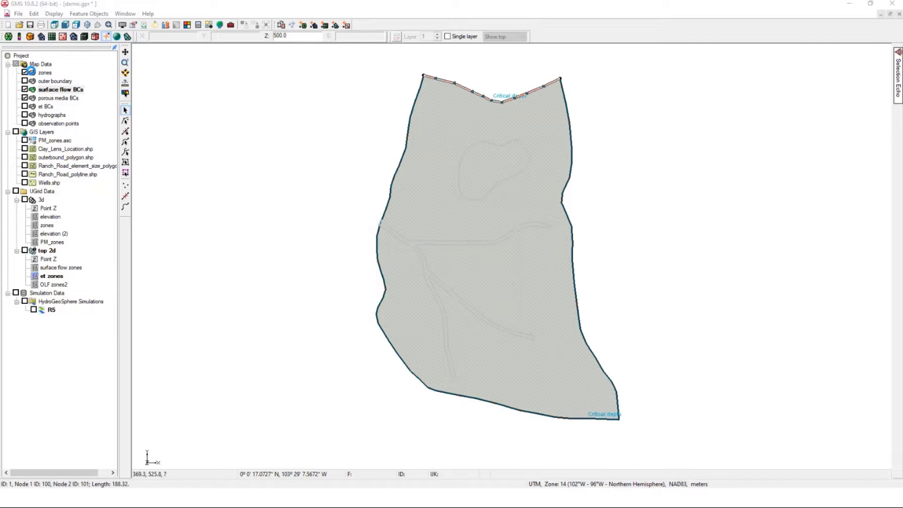
Hide the surface flow BCs coverage, and show and activate the porous media BCs coverage.
{"action": "left_click", "coordinate": [24, 97]}
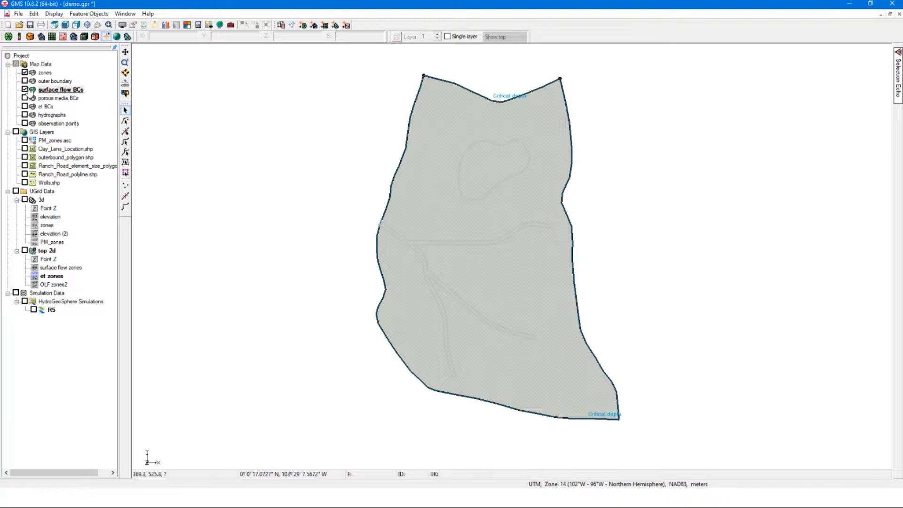
{"action": "left_click", "coordinate": [25, 89]}
{"action": "left_click", "coordinate": [25, 89]}
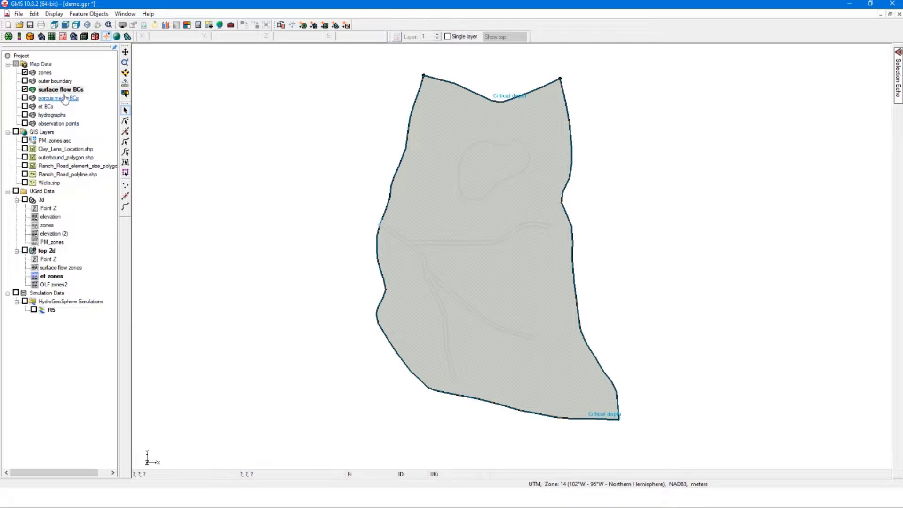
{"action": "left_click", "coordinate": [25, 90]}
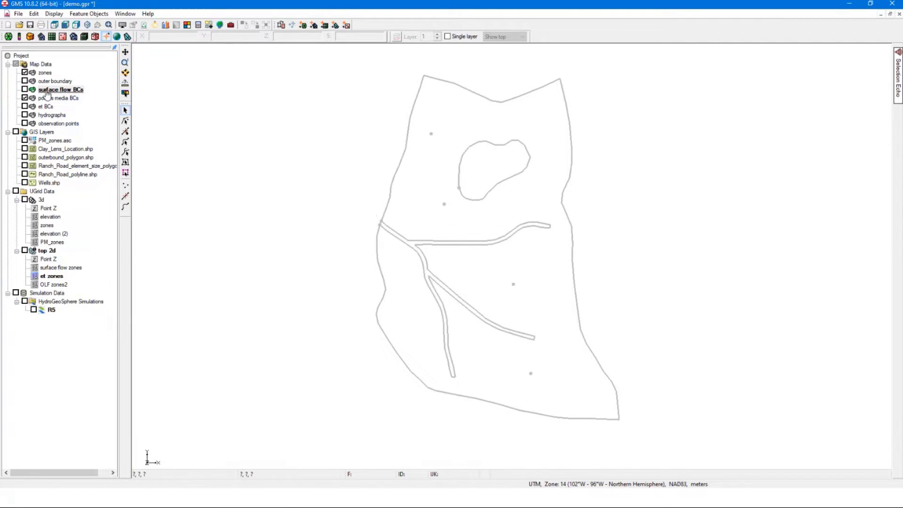
{"action": "left_click", "coordinate": [54, 97]}
Review the northernmost well point's flux nodal properties and its flux time series, then accept both dialogs.
{"action": "double_click", "coordinate": [431, 134]}
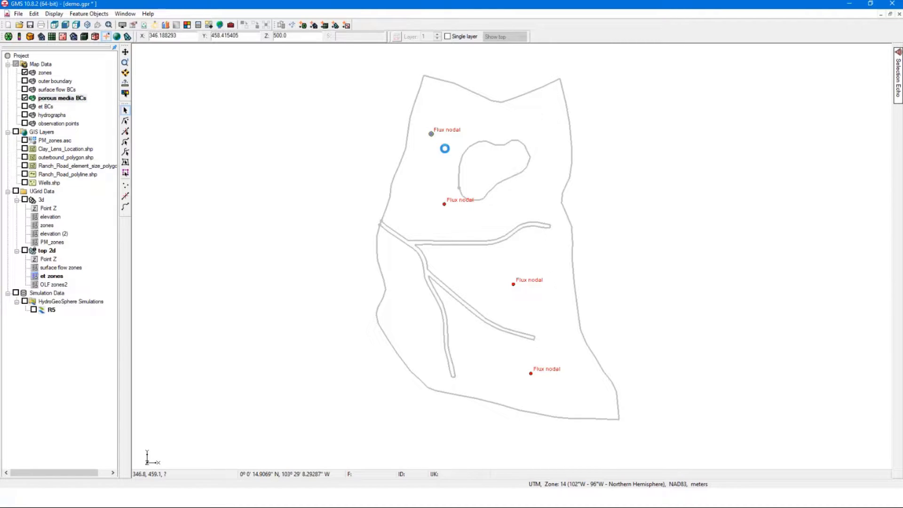
{"action": "left_click_drag", "start_coordinate": [433, 155], "coordinate": [284, 140]}
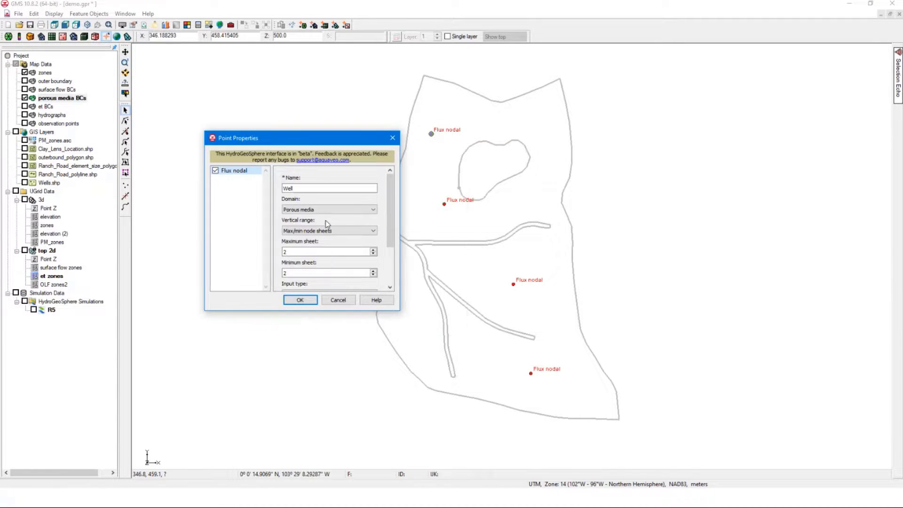
{"action": "left_click_drag", "start_coordinate": [394, 204], "coordinate": [392, 247]}
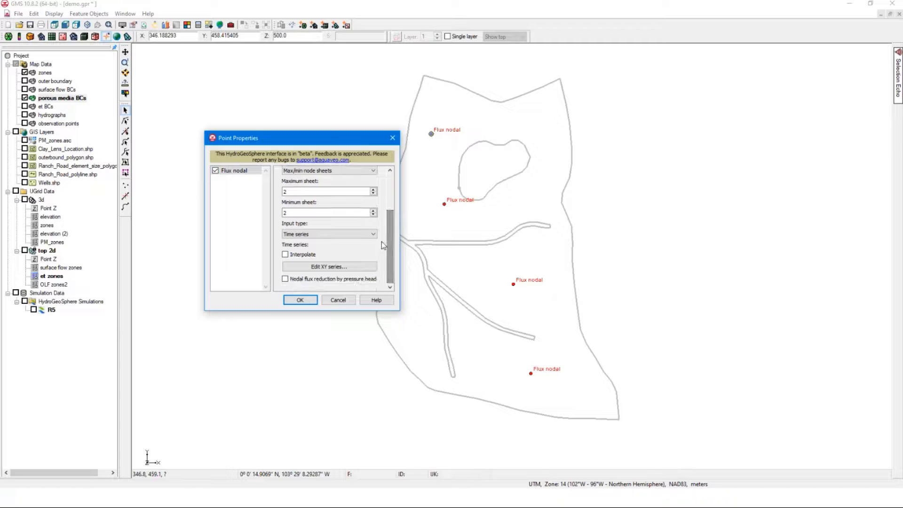
{"action": "left_click", "coordinate": [344, 267]}
{"action": "left_click_drag", "start_coordinate": [445, 124], "coordinate": [273, 227]}
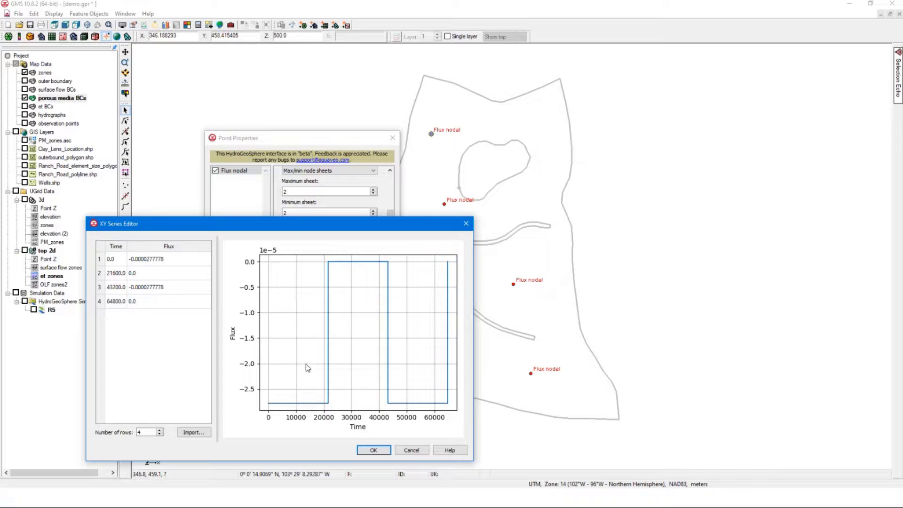
{"action": "left_click", "coordinate": [375, 452]}
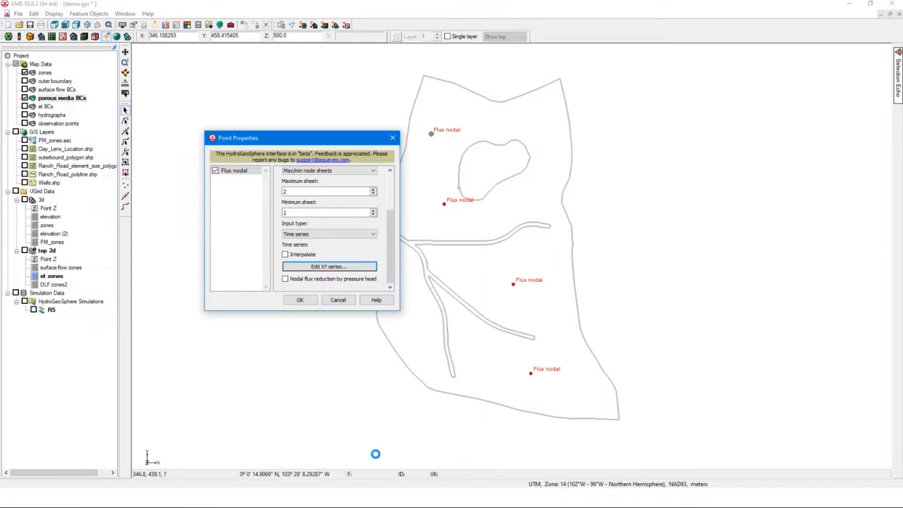
{"action": "left_click", "coordinate": [309, 302]}
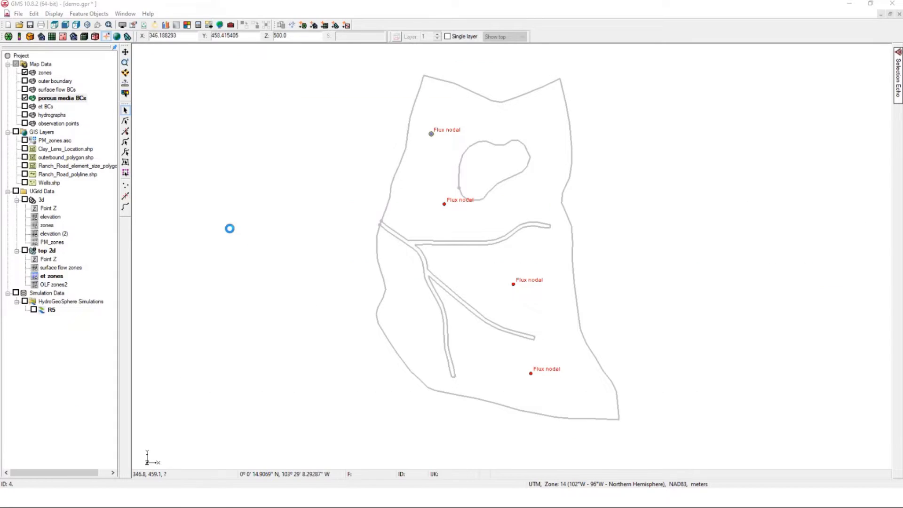
Show the et BCs, hydrographs and observation points coverages, activating each one in turn.
{"action": "left_click", "coordinate": [25, 106]}
{"action": "left_click", "coordinate": [46, 107]}
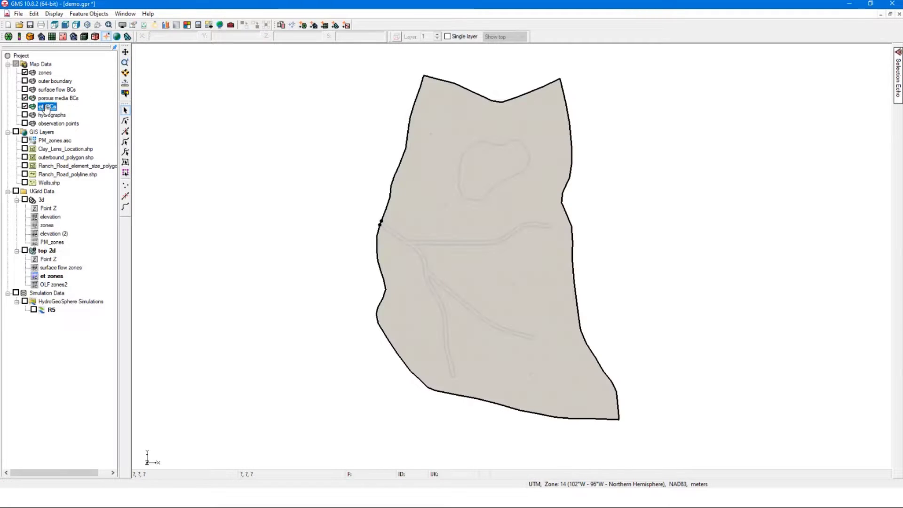
{"action": "left_click", "coordinate": [55, 115]}
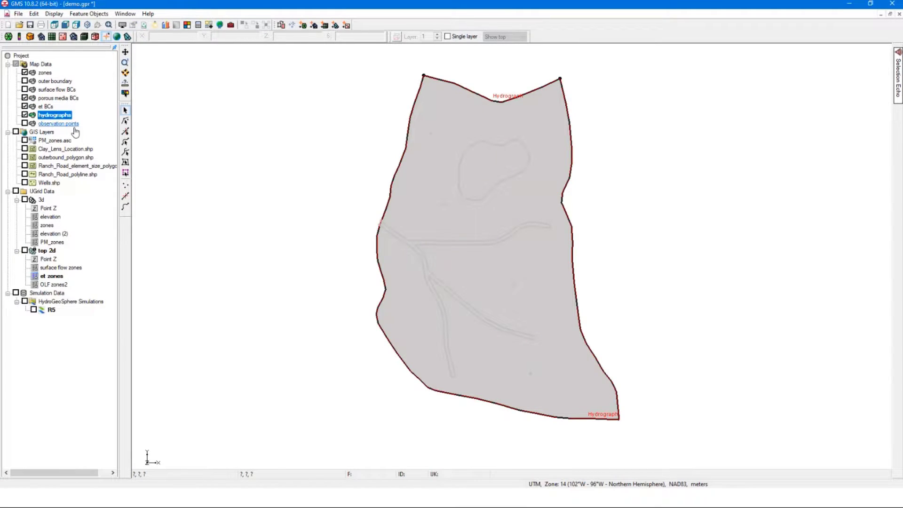
{"action": "left_click", "coordinate": [55, 123]}
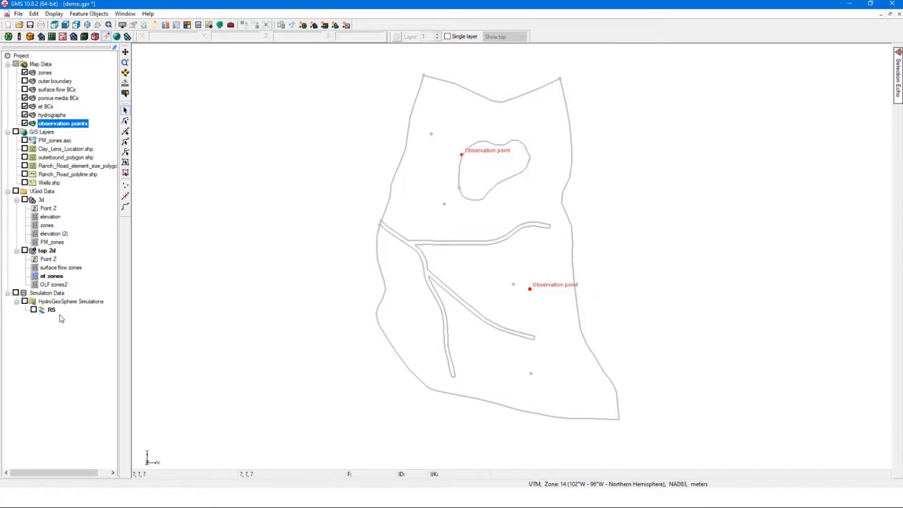
Create a new HydroGeoSphere simulation in the project.
{"action": "right_click", "coordinate": [34, 356]}
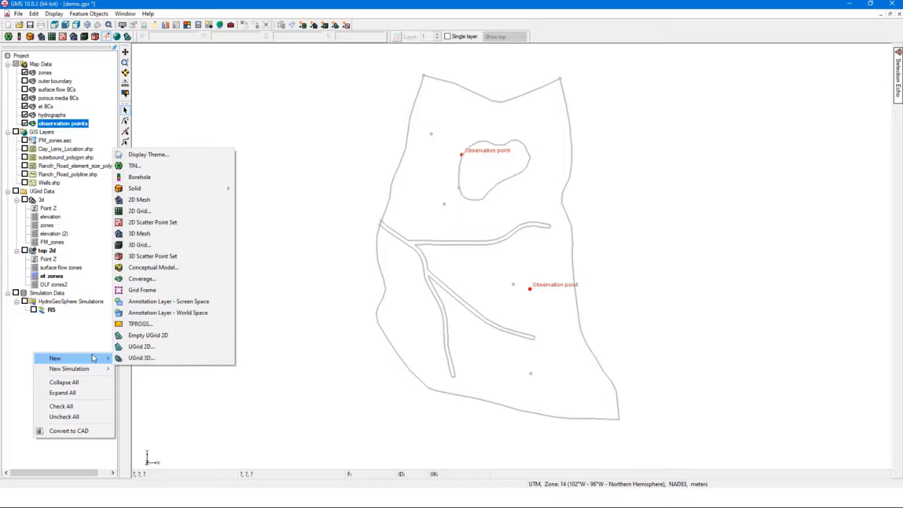
{"action": "mouse_move", "coordinate": [103, 369]}
{"action": "left_click", "coordinate": [151, 368]}
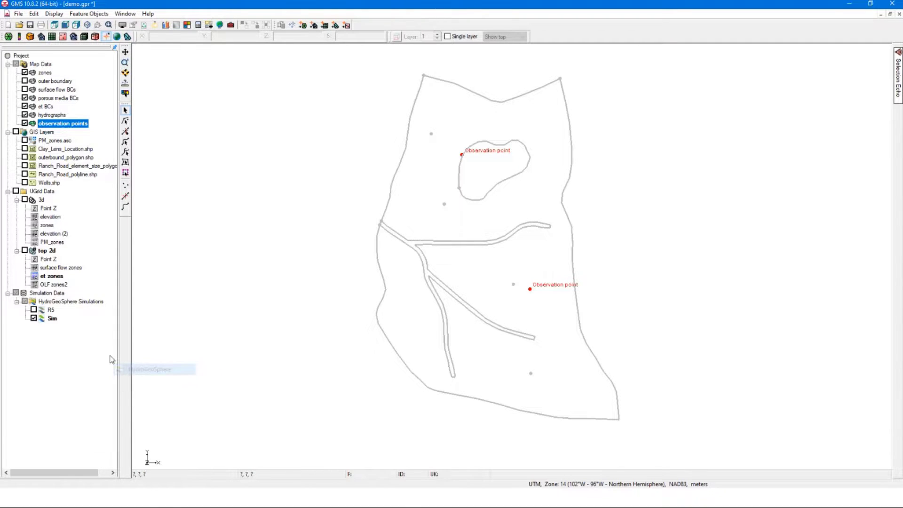
Enable finite difference mode and the surface flow domain in the new simulation's Simulation Control.
{"action": "right_click", "coordinate": [52, 320]}
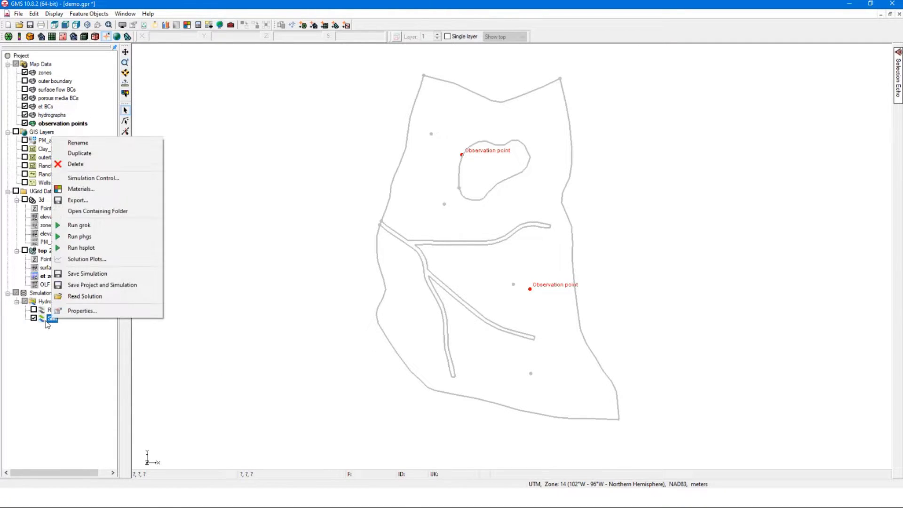
{"action": "left_click", "coordinate": [101, 178]}
{"action": "left_click_drag", "start_coordinate": [347, 45], "coordinate": [266, 137]}
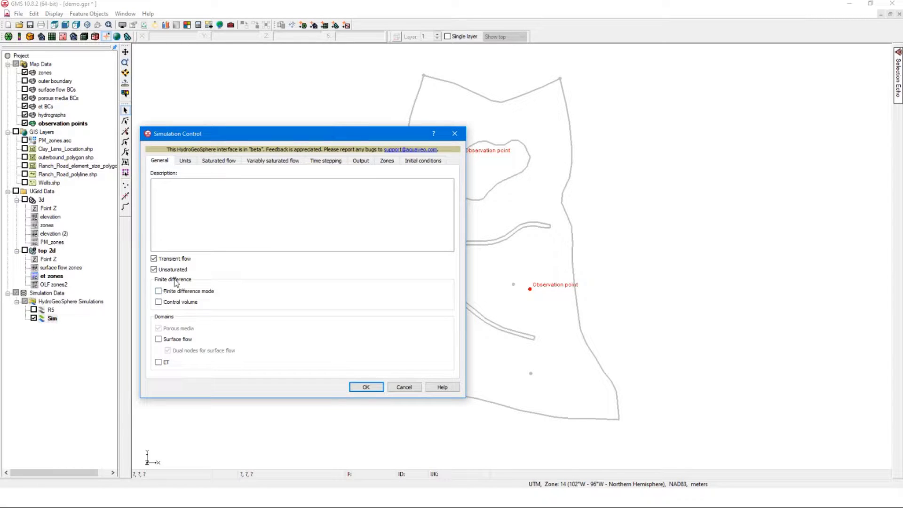
{"action": "left_click", "coordinate": [159, 292]}
{"action": "left_click", "coordinate": [162, 340]}
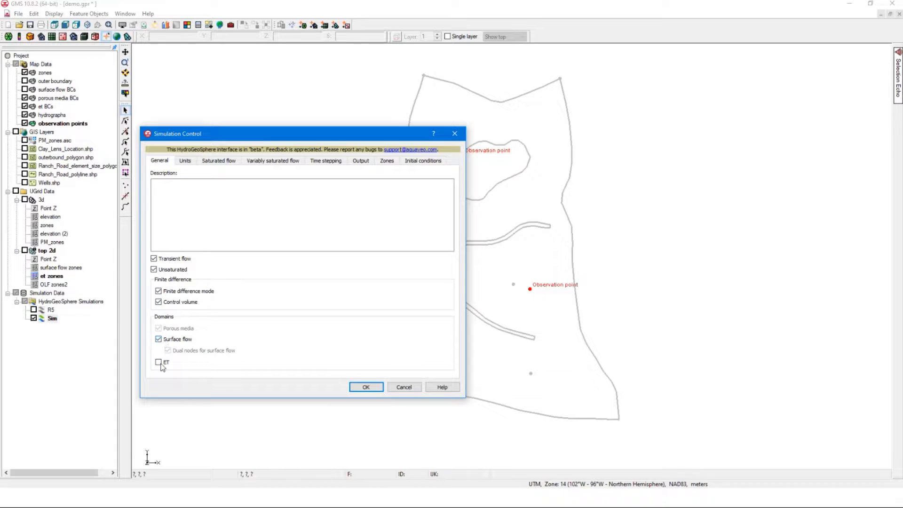
View the new simulation's units, saturated flow, variably saturated flow and time stepping settings, and discard the Simulation Control changes.
{"action": "left_click", "coordinate": [187, 162]}
{"action": "left_click", "coordinate": [231, 165]}
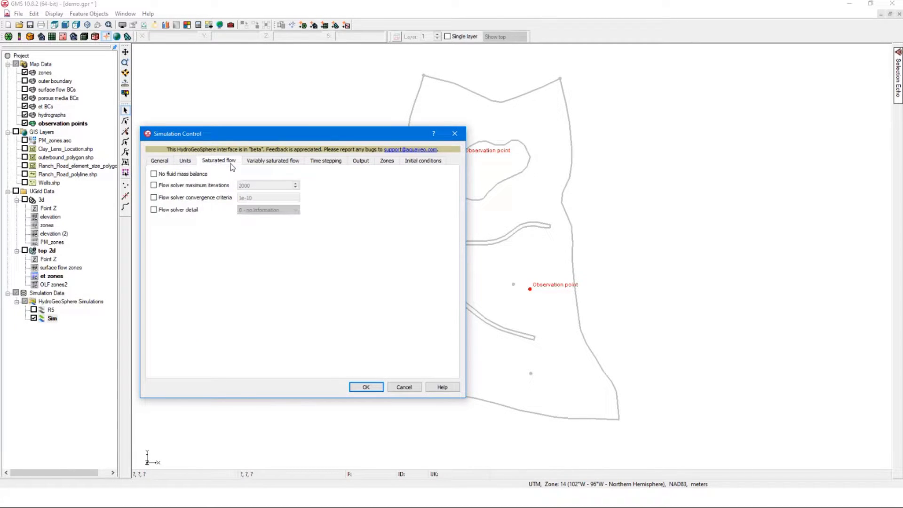
{"action": "left_click", "coordinate": [272, 162]}
{"action": "left_click", "coordinate": [324, 163]}
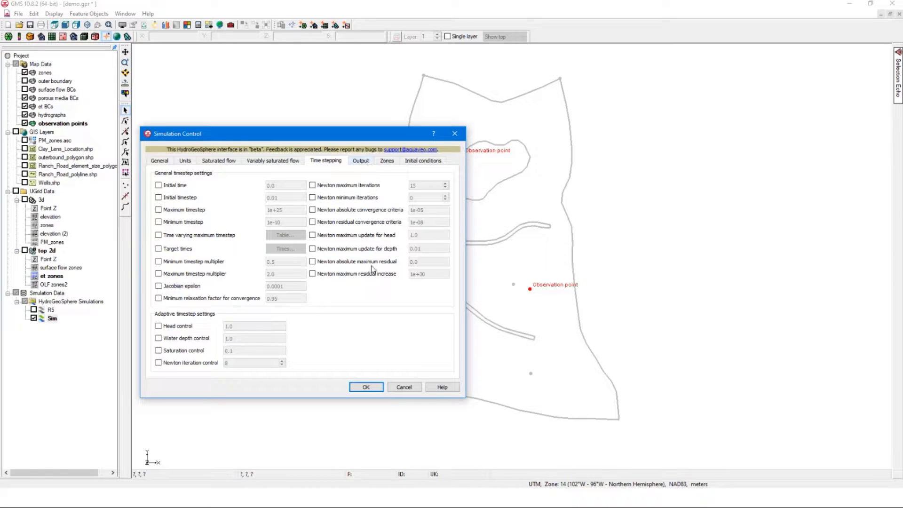
{"action": "left_click", "coordinate": [460, 135]}
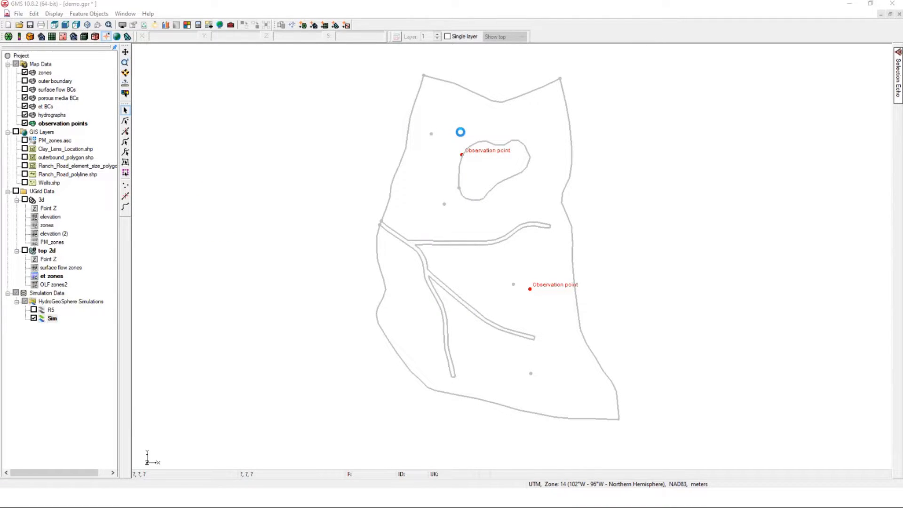
Delete the new Sim simulation from the project.
{"action": "key", "text": "BackSpace"}
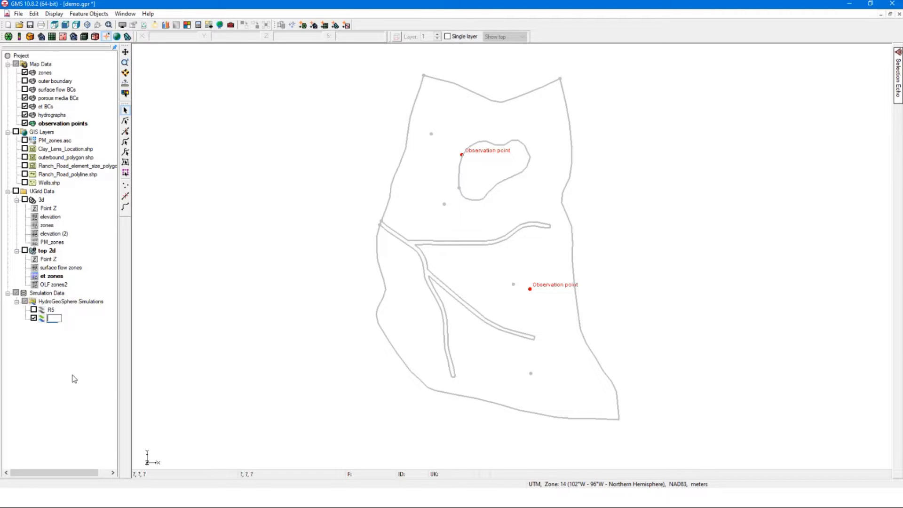
{"action": "left_click", "coordinate": [57, 374]}
{"action": "left_click", "coordinate": [533, 221]}
Turn on the R5 simulation and view the initial conditions in its Simulation Control.
{"action": "left_click", "coordinate": [34, 309]}
{"action": "right_click", "coordinate": [53, 310]}
{"action": "left_click", "coordinate": [83, 168]}
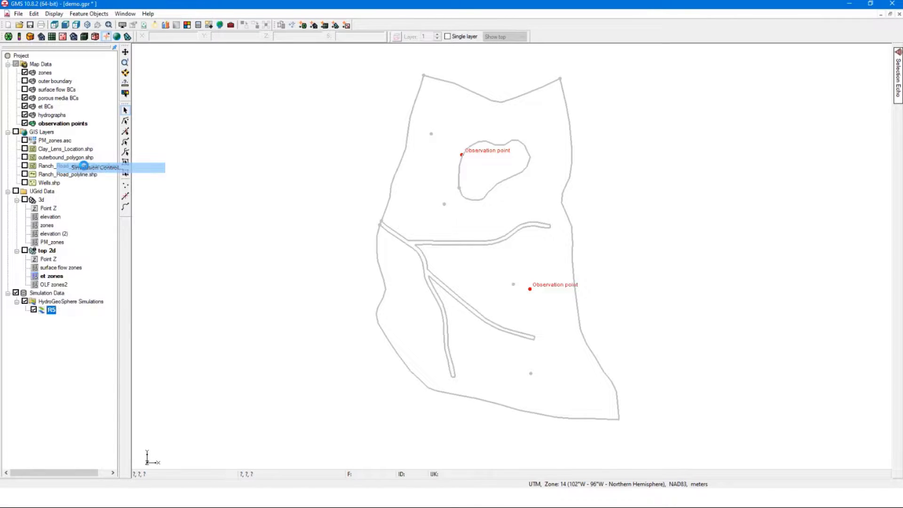
{"action": "left_click_drag", "start_coordinate": [314, 132], "coordinate": [341, 138]}
{"action": "left_click", "coordinate": [447, 171]}
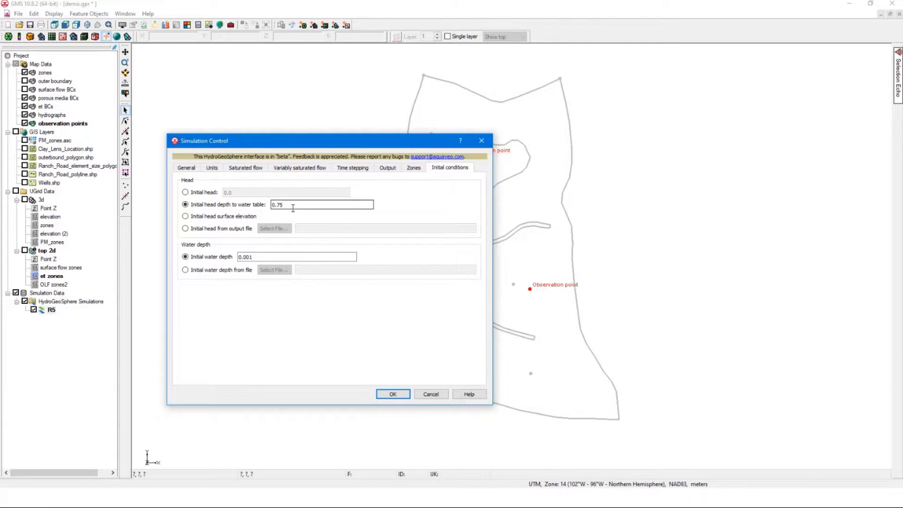
Enable reading porous media, surface flow and ET zones from file for R5, using the 3d UGrid's zones dataset for porous media.
{"action": "left_click", "coordinate": [415, 169]}
{"action": "left_click", "coordinate": [189, 198]}
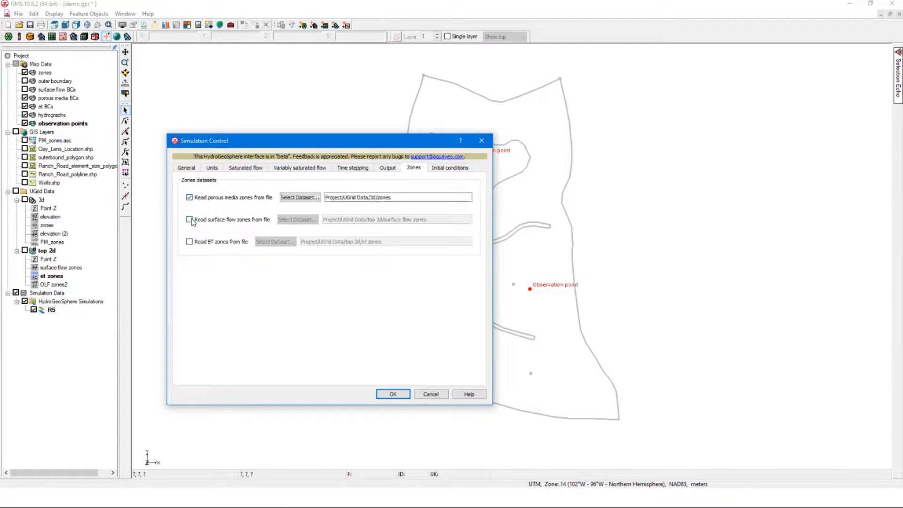
{"action": "left_click", "coordinate": [189, 220]}
{"action": "left_click", "coordinate": [190, 241]}
{"action": "left_click_drag", "start_coordinate": [239, 140], "coordinate": [202, 172]}
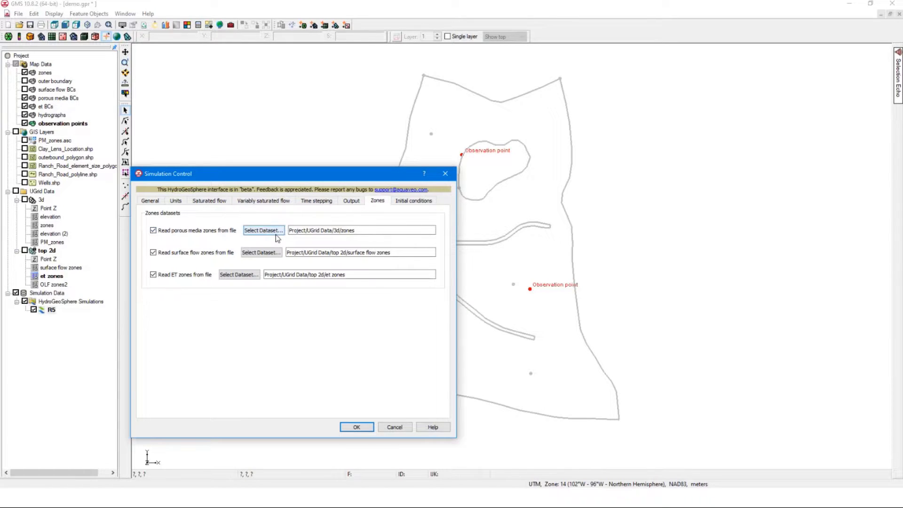
{"action": "left_click", "coordinate": [263, 230]}
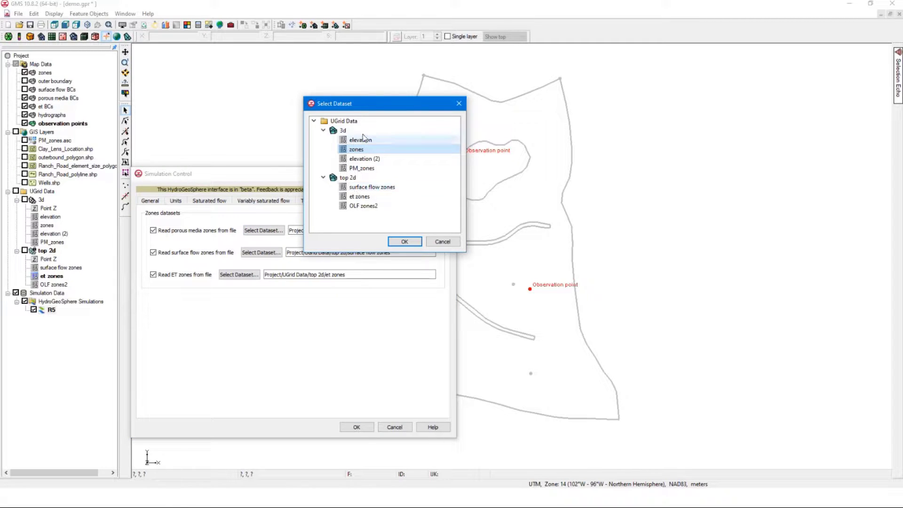
{"action": "left_click", "coordinate": [404, 241]}
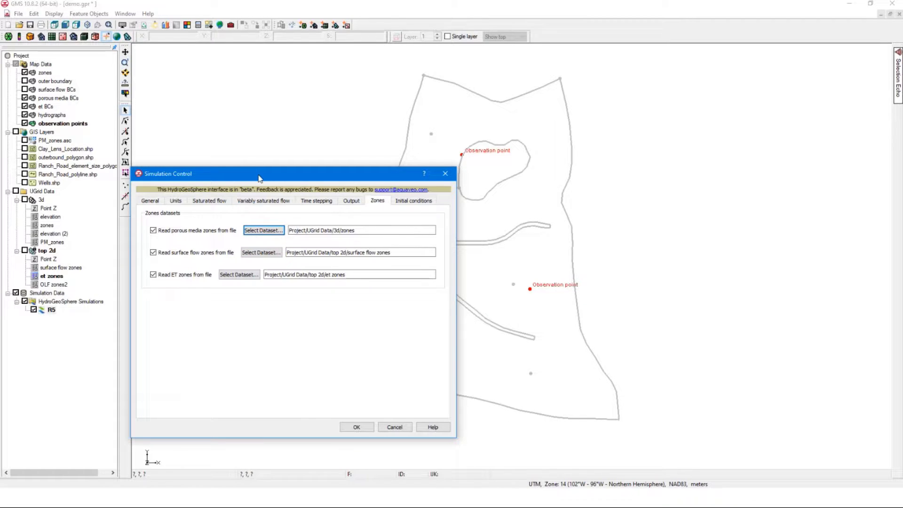
Review R5's output times, time stepping, saturated and variably saturated flow, general and units settings, and accept the Simulation Control.
{"action": "left_click_drag", "start_coordinate": [258, 179], "coordinate": [306, 145]}
{"action": "left_click", "coordinate": [399, 168]}
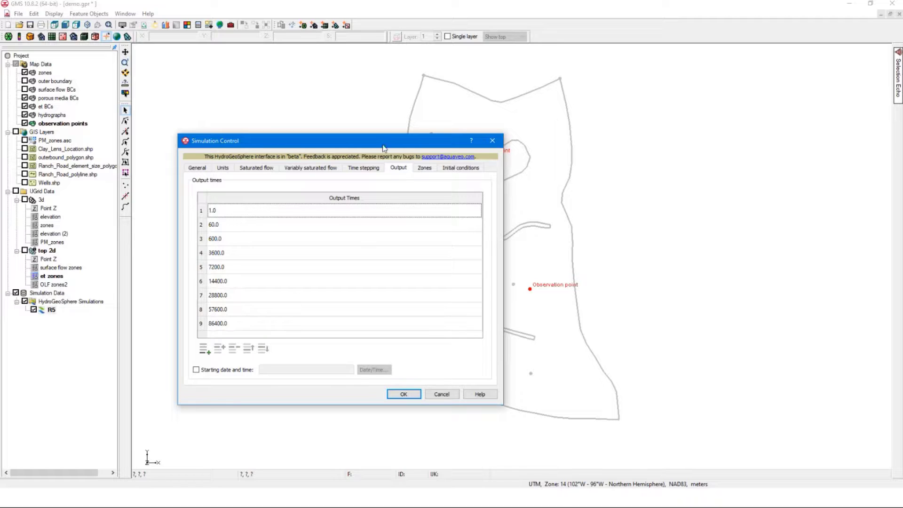
{"action": "left_click", "coordinate": [362, 168]}
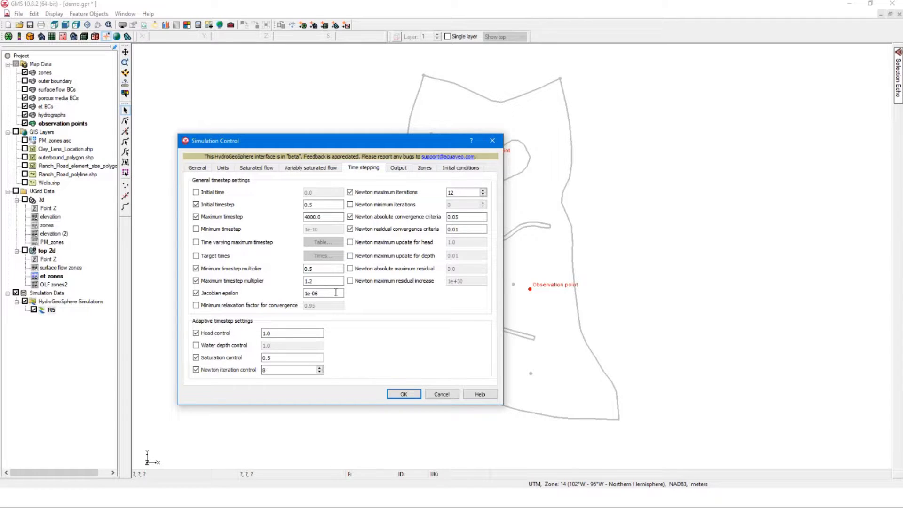
{"action": "left_click", "coordinate": [325, 168]}
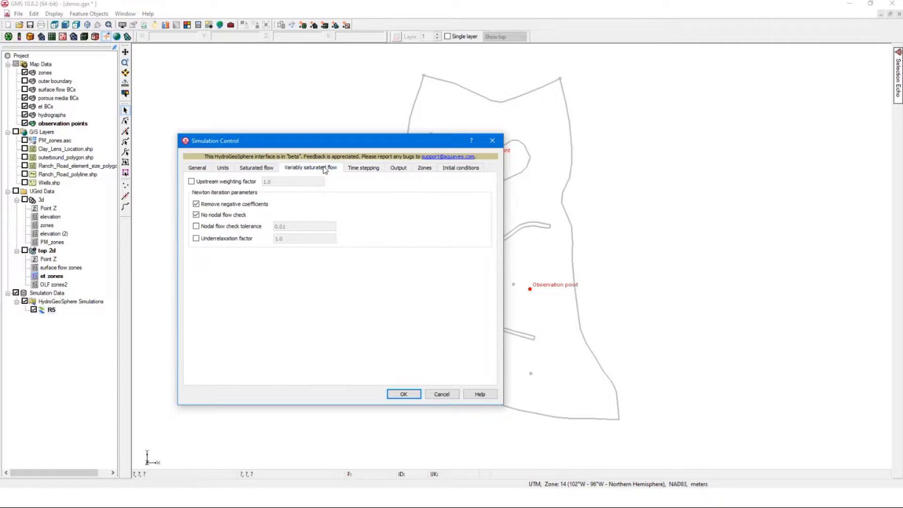
{"action": "left_click", "coordinate": [244, 169]}
{"action": "left_click", "coordinate": [207, 169]}
{"action": "left_click", "coordinate": [222, 167]}
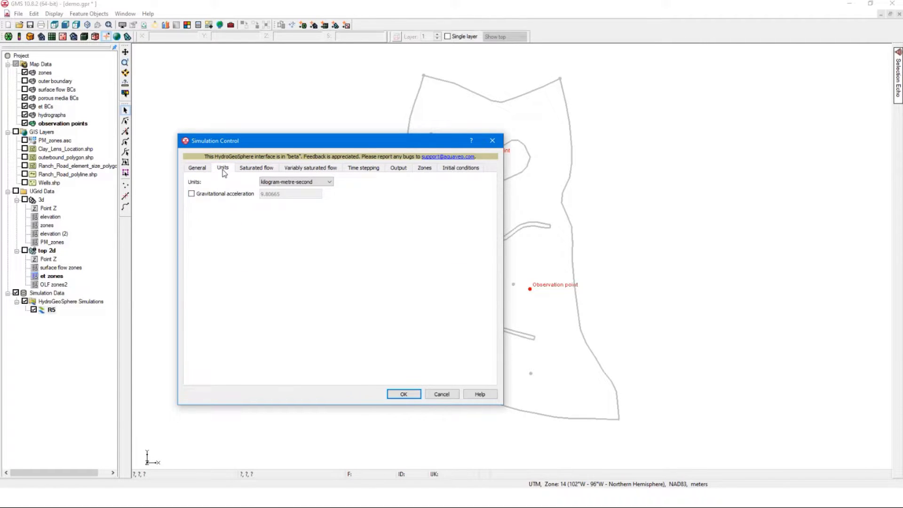
{"action": "left_click", "coordinate": [397, 396]}
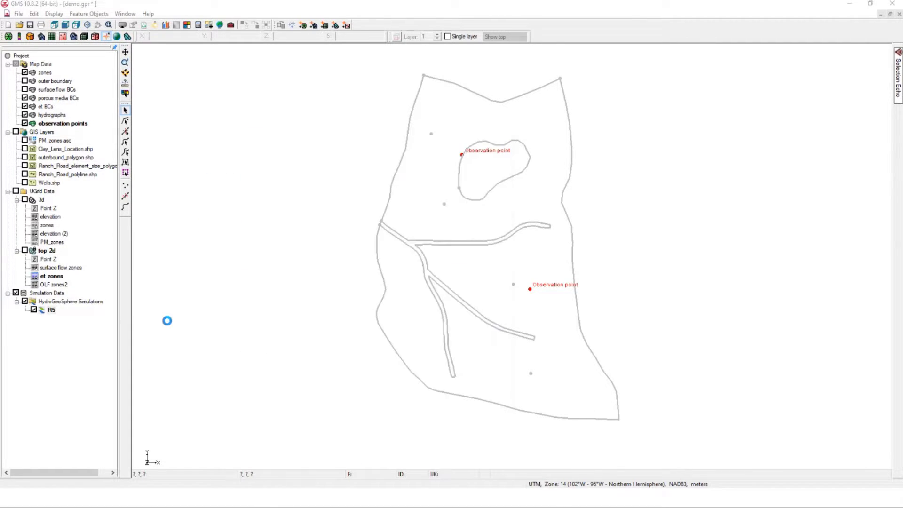
Open R5's materials and view the parameters of the porous media, surface flow and ET materials.
{"action": "right_click", "coordinate": [51, 310]}
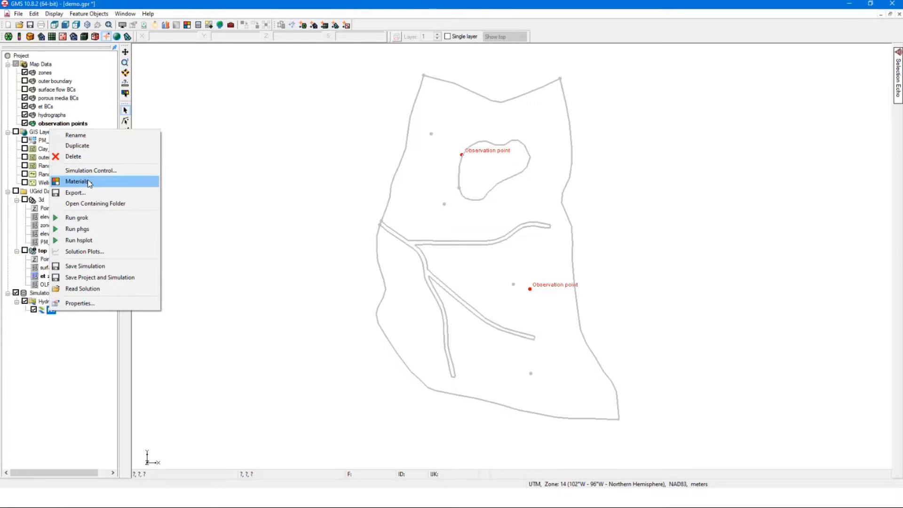
{"action": "left_click", "coordinate": [111, 181]}
{"action": "left_click", "coordinate": [294, 117]}
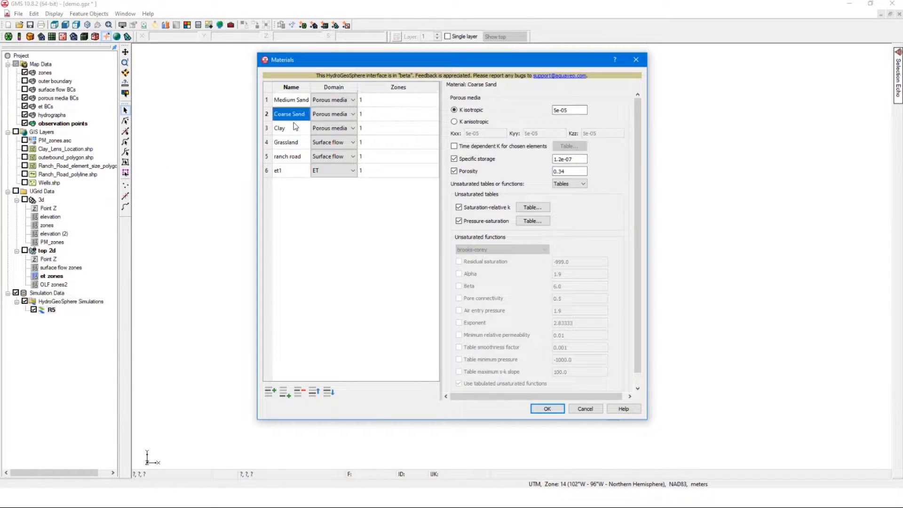
{"action": "left_click", "coordinate": [292, 128]}
{"action": "left_click", "coordinate": [292, 142]}
{"action": "left_click", "coordinate": [291, 156]}
{"action": "left_click", "coordinate": [291, 171]}
{"action": "left_click", "coordinate": [292, 142]}
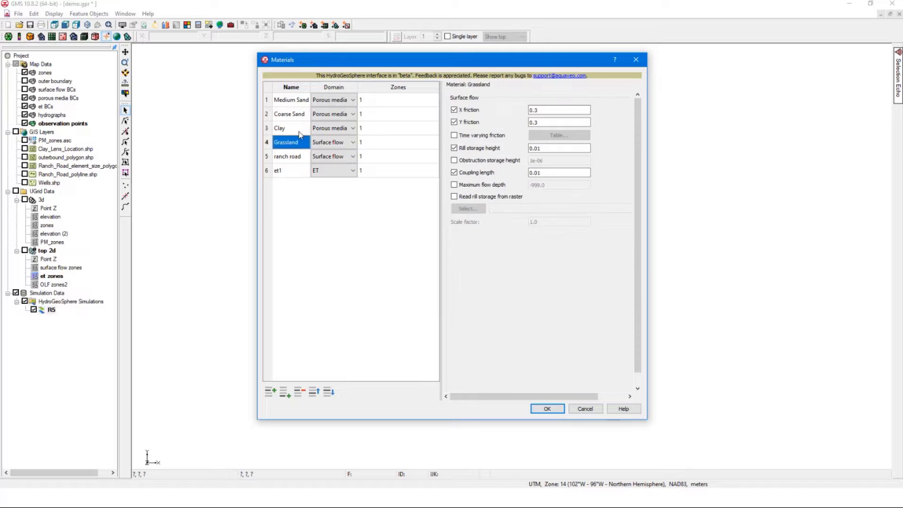
{"action": "left_click", "coordinate": [294, 128]}
{"action": "left_click", "coordinate": [299, 100]}
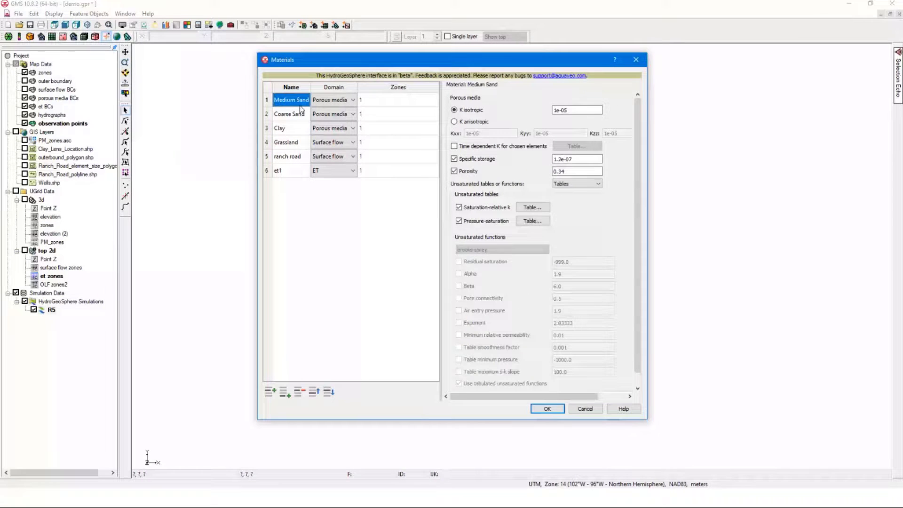
Add a porous media material in zone 4 with specific storage and porosity enabled, and delete it again.
{"action": "left_click", "coordinate": [269, 392]}
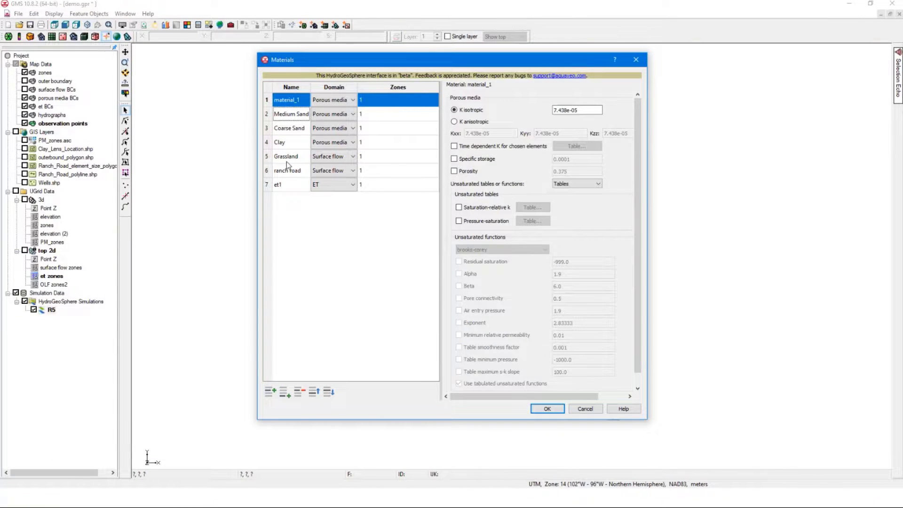
{"action": "left_click", "coordinate": [353, 101]}
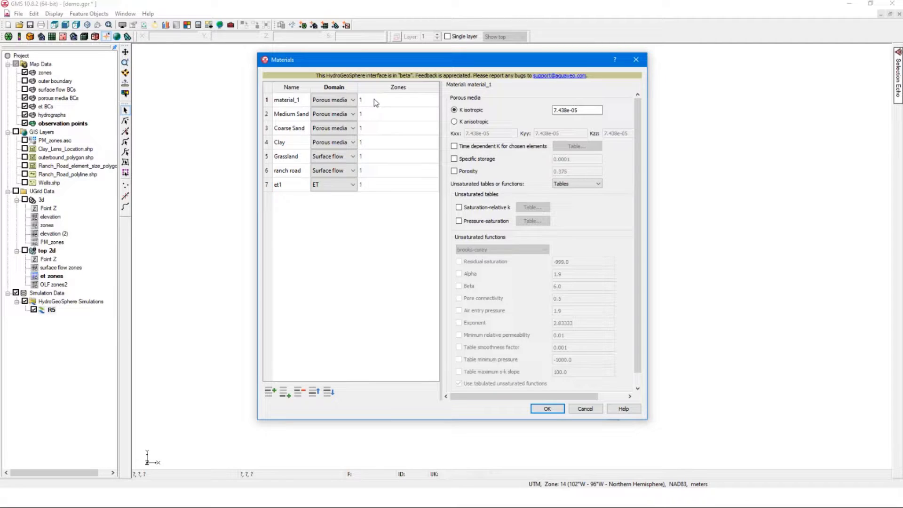
{"action": "double_click", "coordinate": [373, 99]}
{"action": "type", "text": "4"}
{"action": "left_click", "coordinate": [454, 173]}
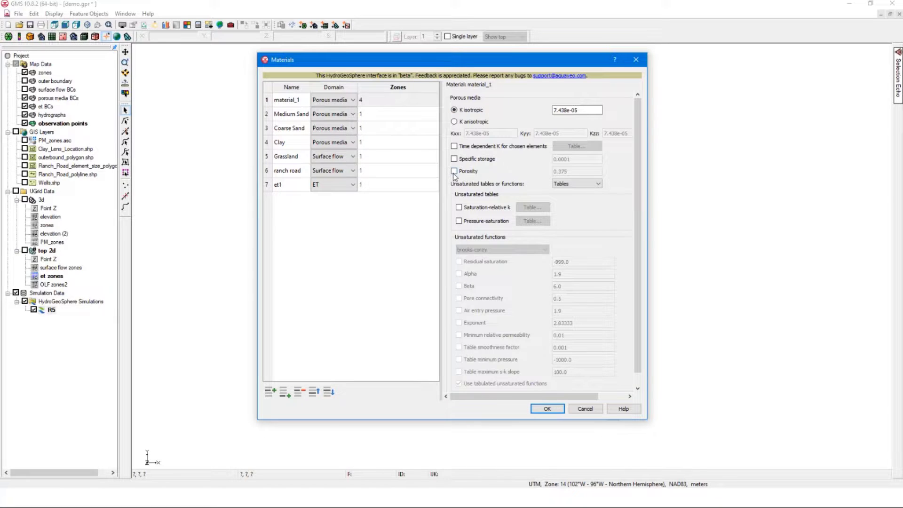
{"action": "left_click", "coordinate": [454, 158]}
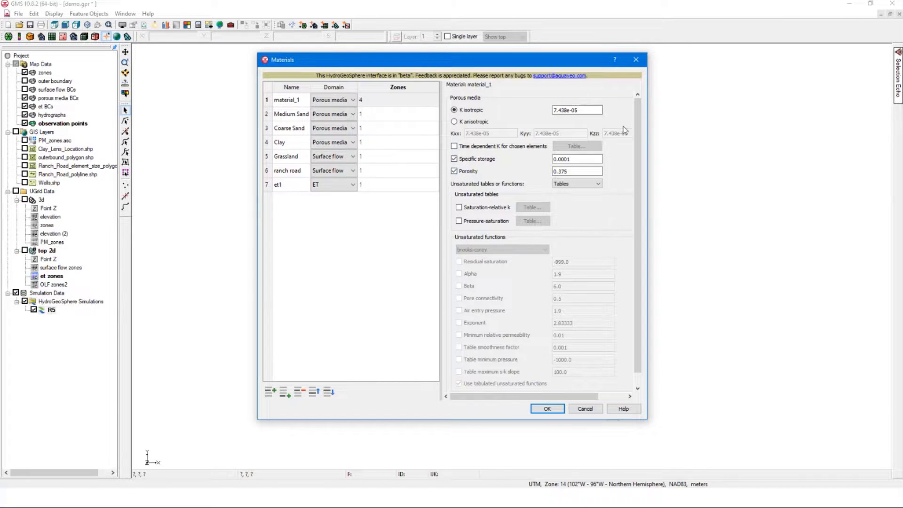
{"action": "left_click_drag", "start_coordinate": [650, 136], "coordinate": [683, 136]}
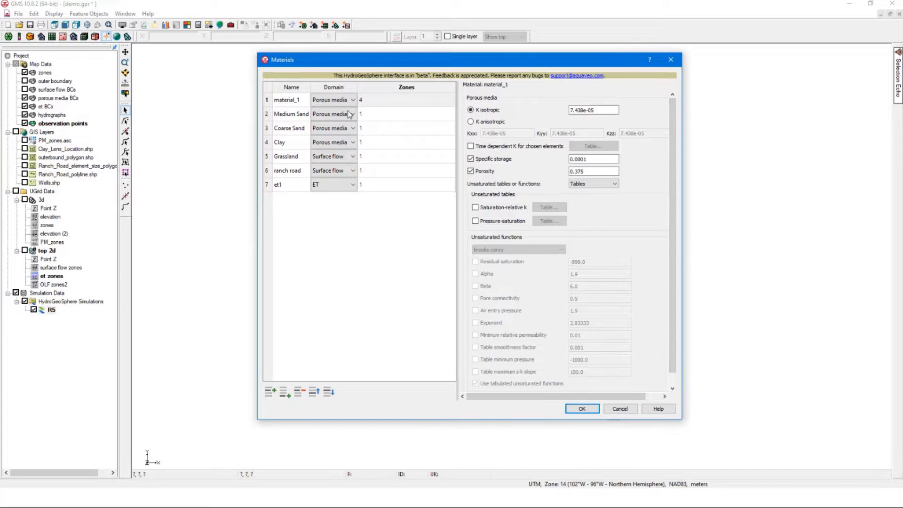
{"action": "left_click", "coordinate": [275, 100]}
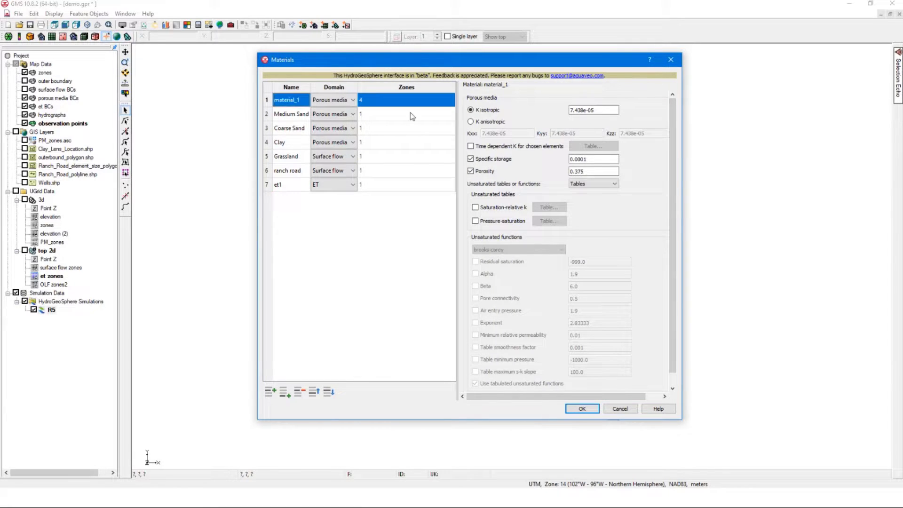
{"action": "left_click", "coordinate": [299, 392]}
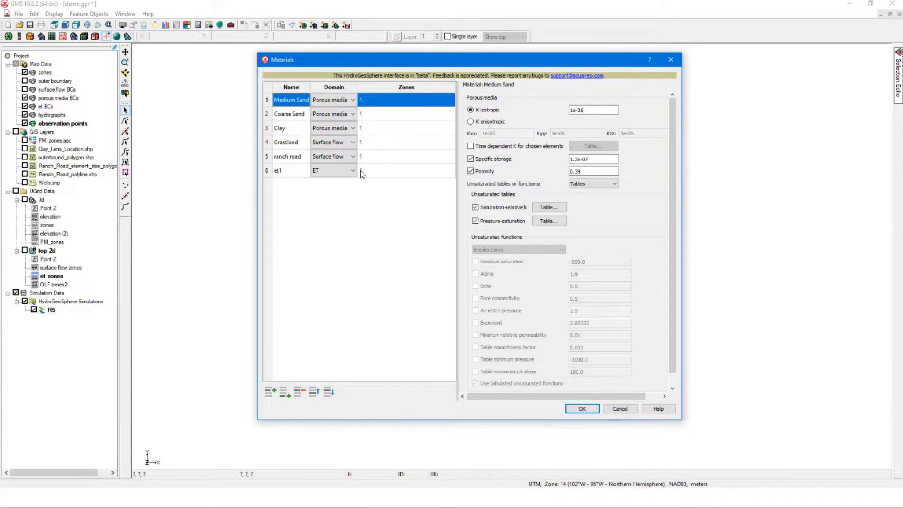
View the parameters of the Clay, Grassland, ranch road and et1 materials.
{"action": "left_click", "coordinate": [291, 129]}
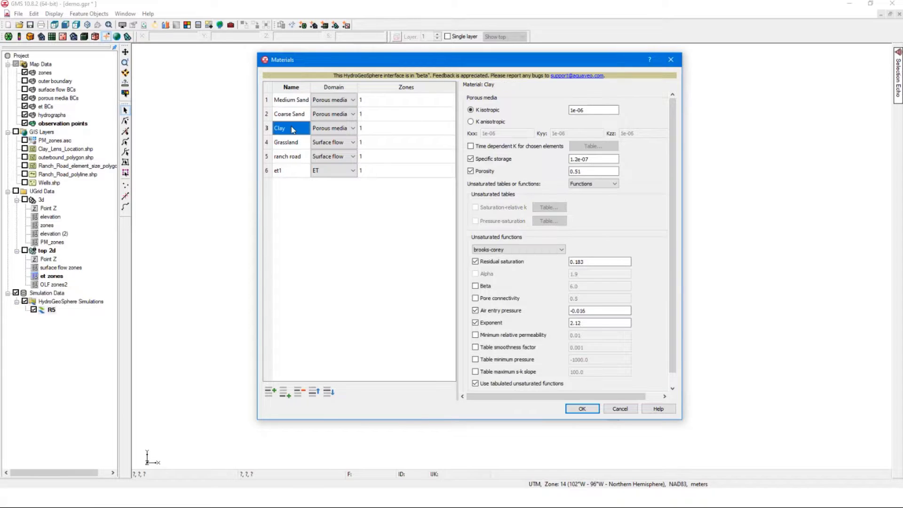
{"action": "left_click", "coordinate": [296, 145]}
{"action": "left_click", "coordinate": [298, 158]}
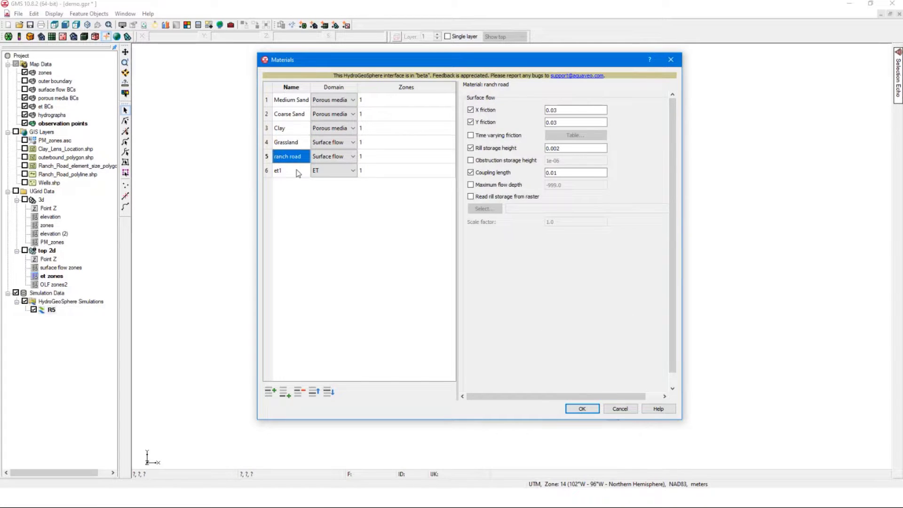
{"action": "left_click", "coordinate": [310, 170]}
Assign the Coarse Sand material to zone 2 and Clay to zone 3, and accept the materials.
{"action": "left_click", "coordinate": [385, 104]}
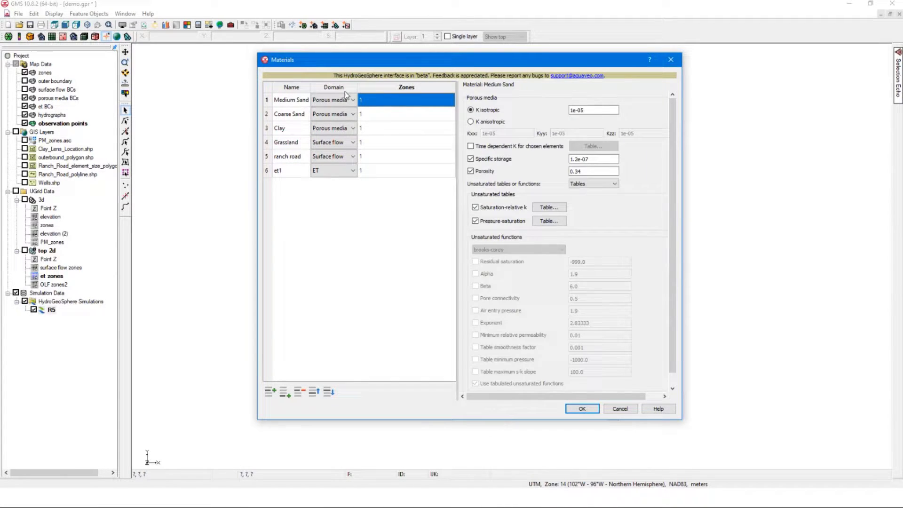
{"action": "left_click", "coordinate": [303, 102]}
{"action": "left_click", "coordinate": [378, 104]}
{"action": "left_click", "coordinate": [288, 115]}
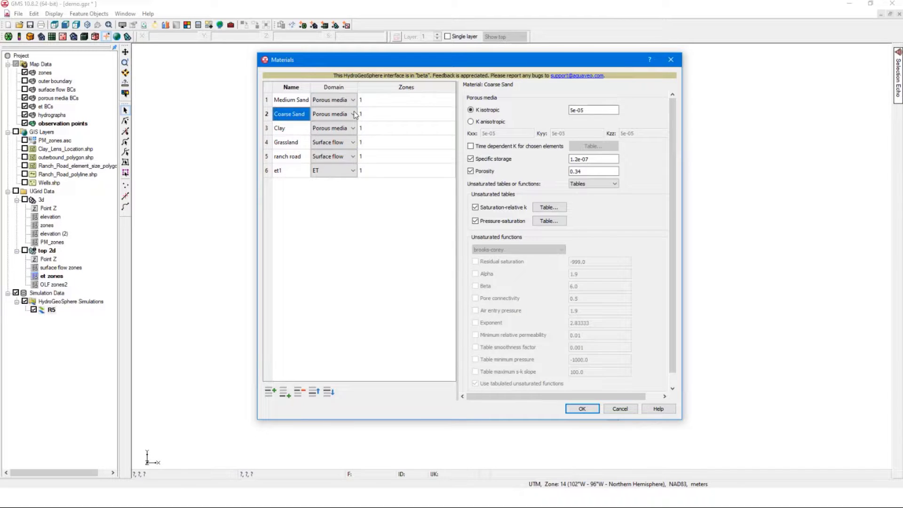
{"action": "left_click", "coordinate": [383, 116]}
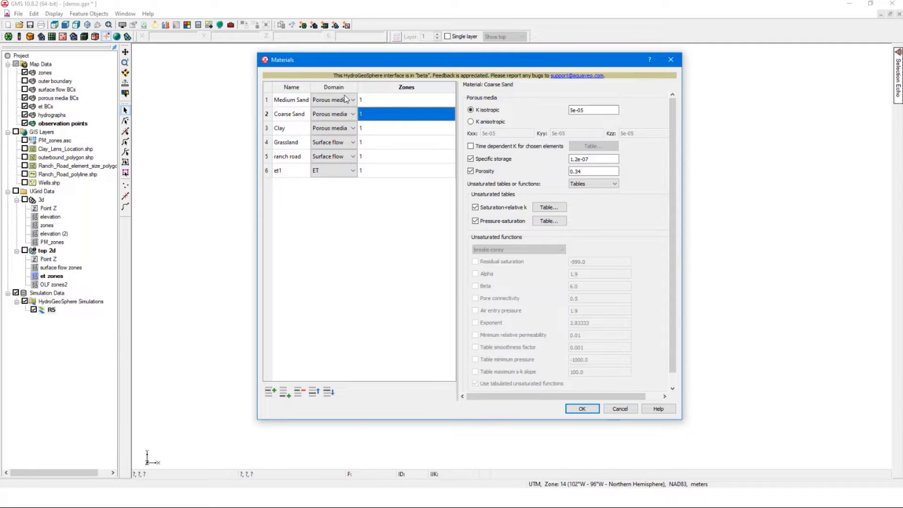
{"action": "type", "text": "2"}
{"action": "left_click", "coordinate": [379, 127]}
{"action": "type", "text": "3"}
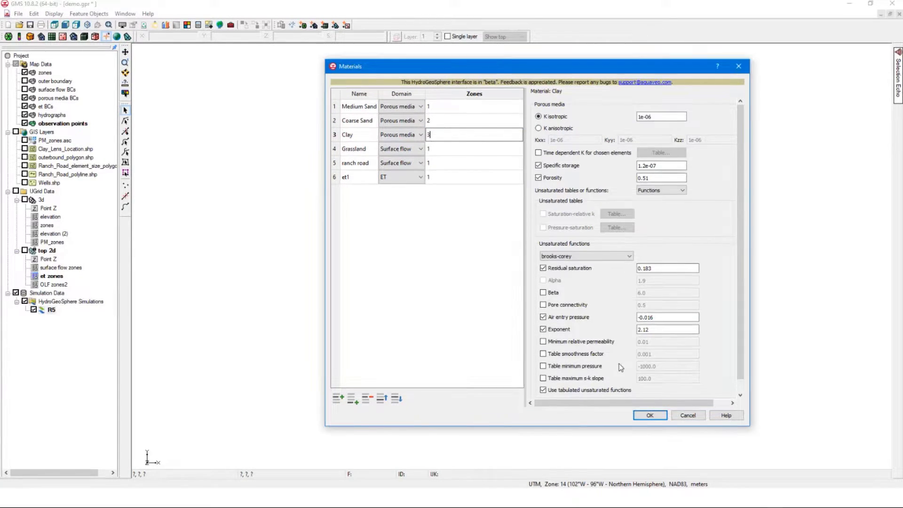
{"action": "left_click", "coordinate": [581, 408]}
View the 3d UGrid's zones dataset to compare it with the material zones, and hide the grid again.
{"action": "left_click", "coordinate": [48, 226]}
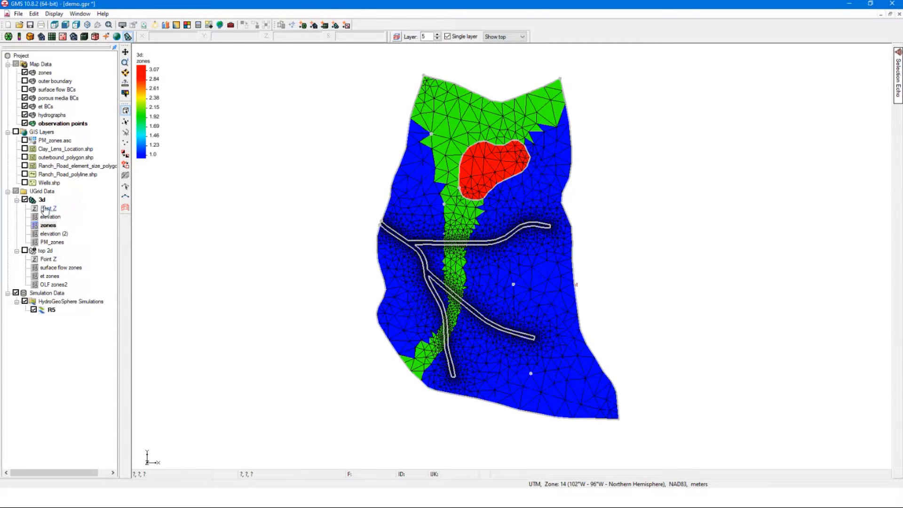
{"action": "left_click", "coordinate": [25, 200]}
Reopen R5's materials, assign the ranch road surface flow material to zone 2, and accept the materials.
{"action": "right_click", "coordinate": [52, 312]}
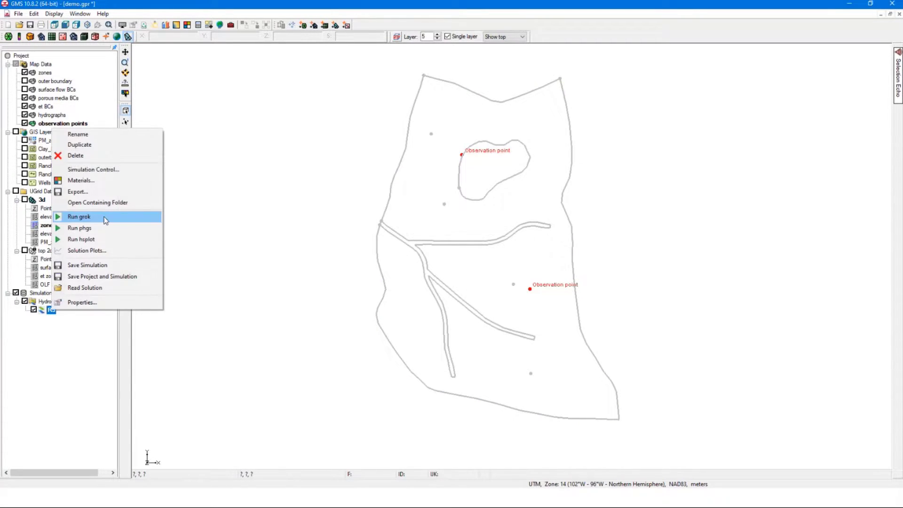
{"action": "left_click", "coordinate": [101, 180]}
{"action": "left_click_drag", "start_coordinate": [430, 71], "coordinate": [269, 75]}
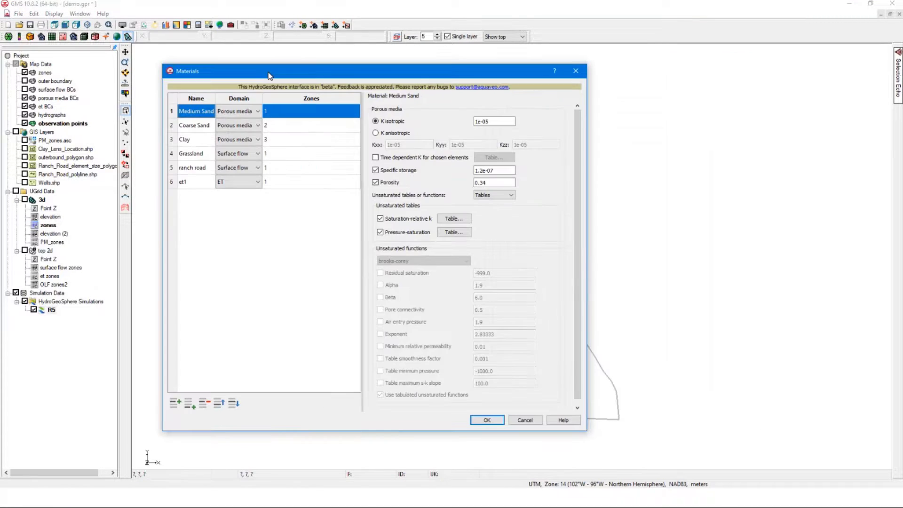
{"action": "left_click", "coordinate": [185, 154]}
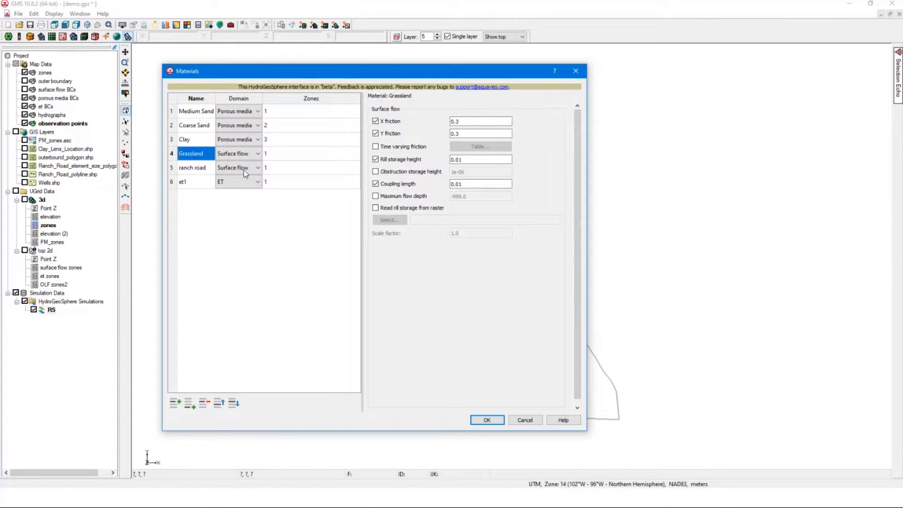
{"action": "left_click", "coordinate": [275, 172]}
{"action": "type", "text": "2"}
{"action": "left_click", "coordinate": [277, 186]}
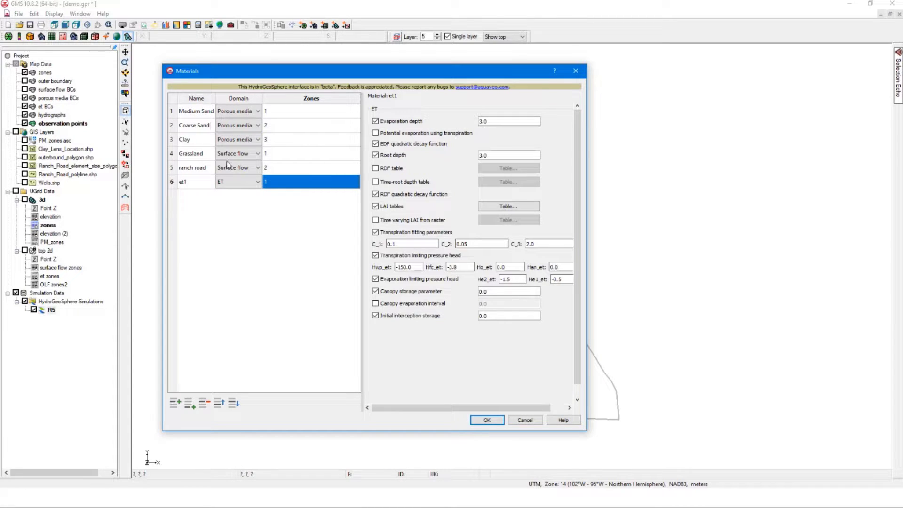
{"action": "left_click", "coordinate": [487, 420]}
Set R5's initial head depth to water table to 1 in the initial conditions and accept the Simulation Control.
{"action": "right_click", "coordinate": [52, 312]}
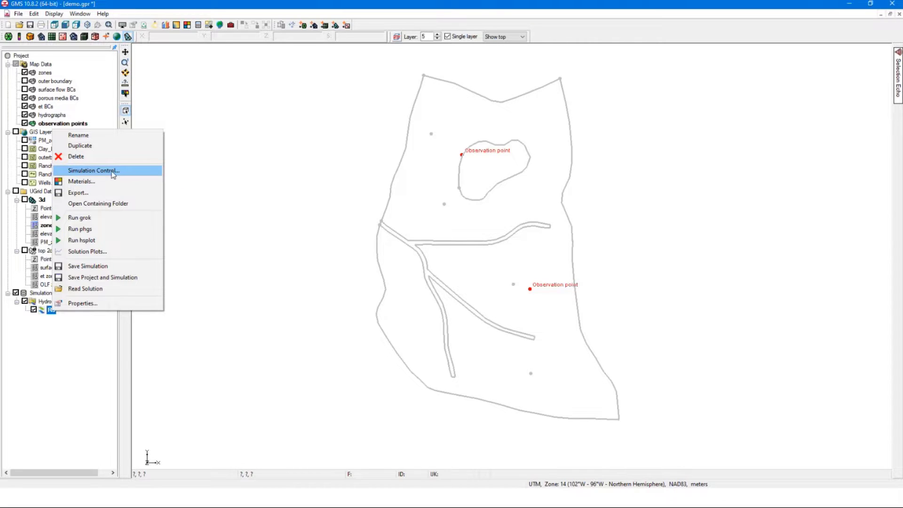
{"action": "left_click", "coordinate": [113, 172]}
{"action": "left_click", "coordinate": [455, 168]}
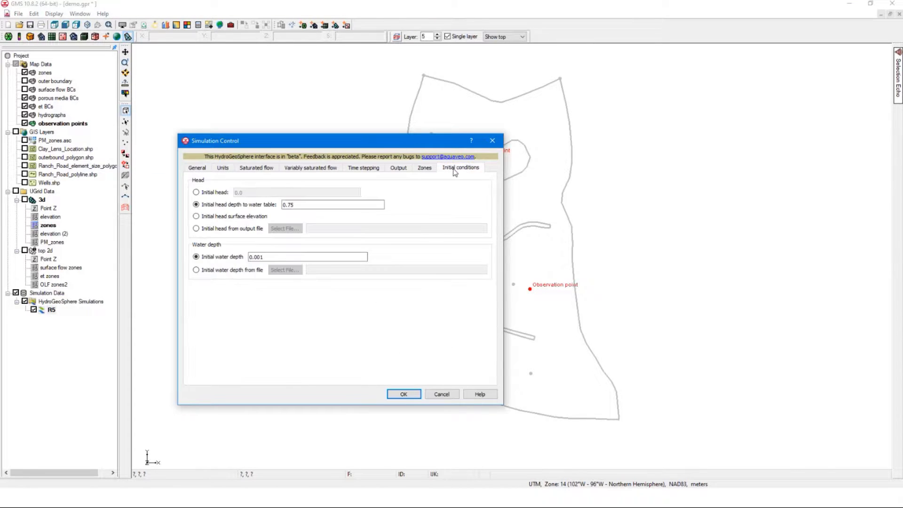
{"action": "double_click", "coordinate": [286, 205]}
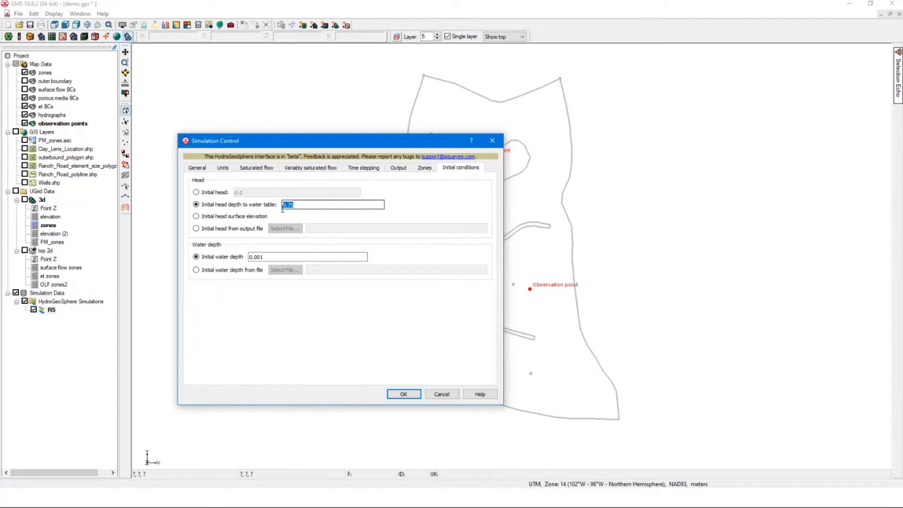
{"action": "type", "text": "1"}
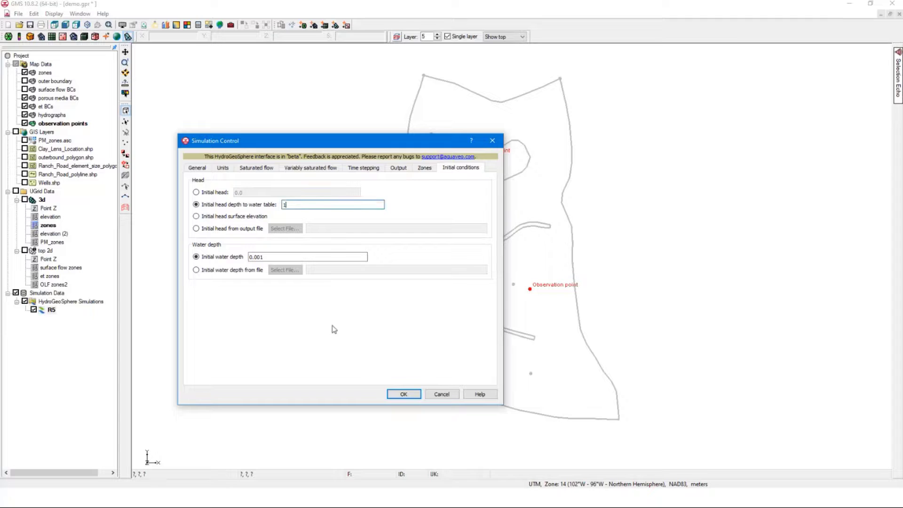
{"action": "left_click", "coordinate": [407, 393]}
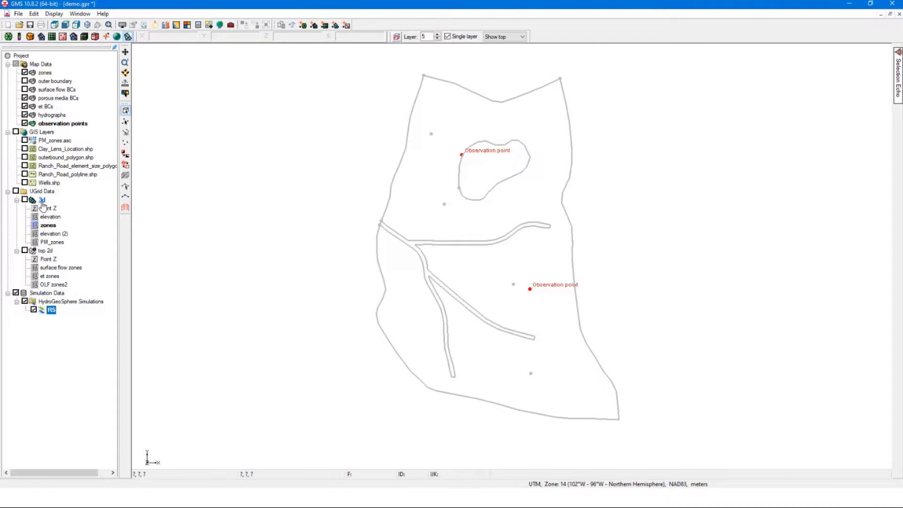
Link the 3d and top 2d UGrids and the observation points and hydrographs coverages to the R5 simulation.
{"action": "left_click_drag", "start_coordinate": [42, 202], "coordinate": [52, 311]}
{"action": "left_click_drag", "start_coordinate": [45, 250], "coordinate": [57, 320]}
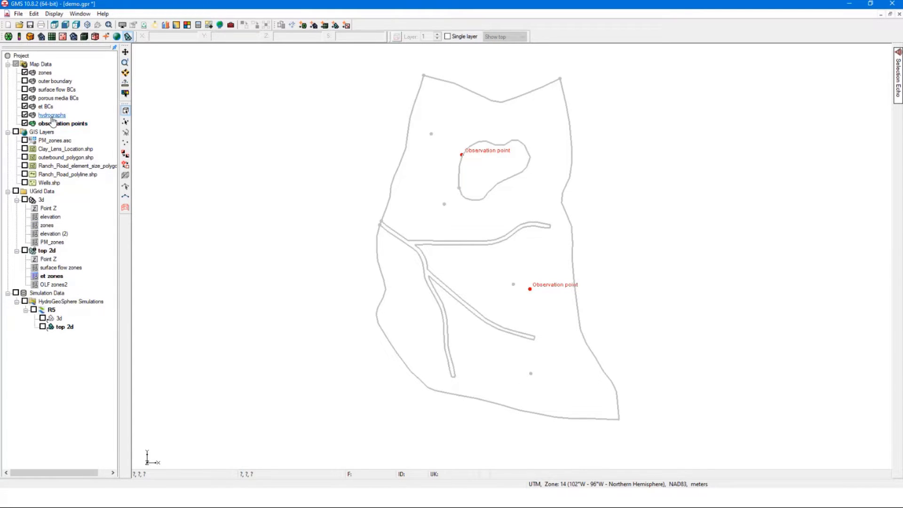
{"action": "left_click_drag", "start_coordinate": [55, 123], "coordinate": [54, 299]}
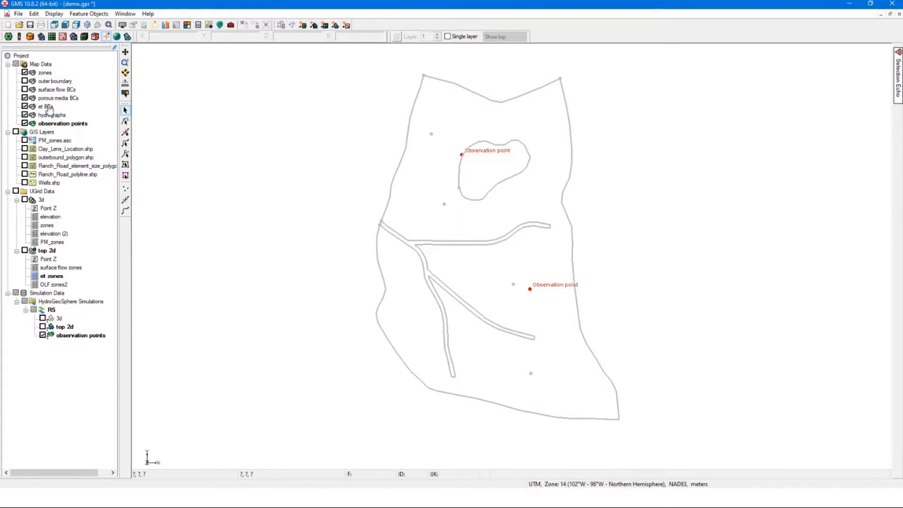
{"action": "left_click_drag", "start_coordinate": [55, 116], "coordinate": [52, 313]}
{"action": "left_click", "coordinate": [52, 310]}
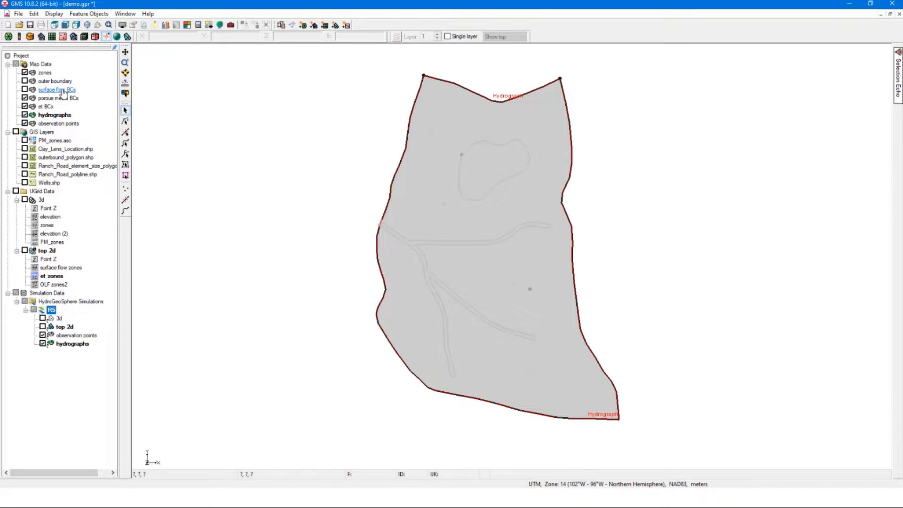
Link the surface flow BCs and et BCs coverages to the R5 simulation, and make the porous media BCs coverage active.
{"action": "left_click_drag", "start_coordinate": [56, 89], "coordinate": [53, 311]}
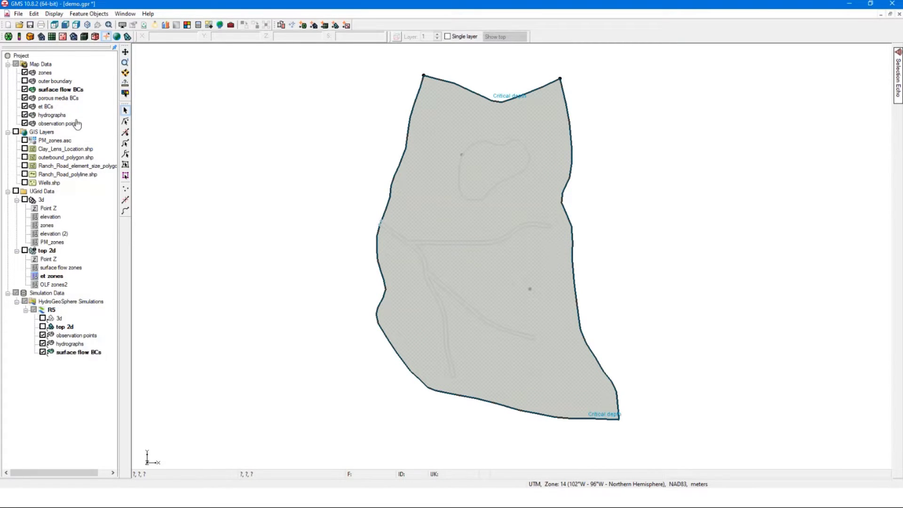
{"action": "left_click_drag", "start_coordinate": [47, 106], "coordinate": [52, 310]}
{"action": "left_click", "coordinate": [58, 99]}
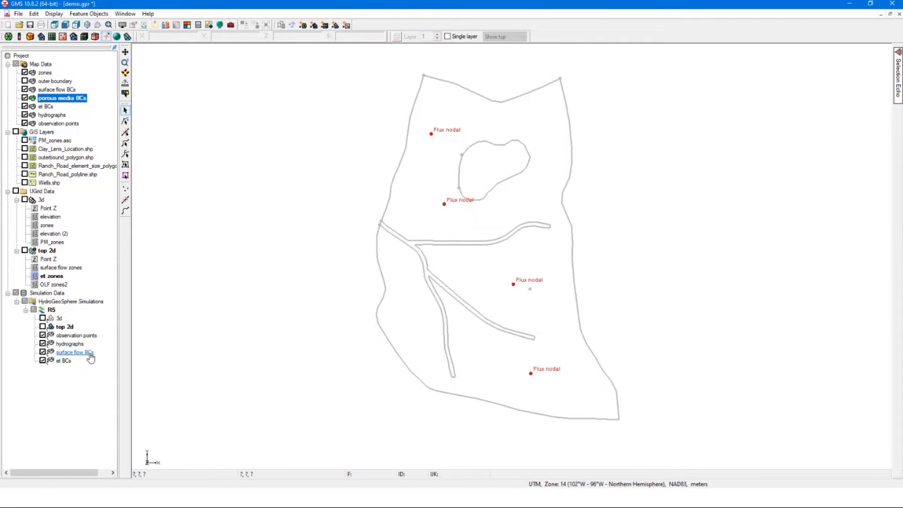
Save the R5 simulation and dismiss the export log.
{"action": "right_click", "coordinate": [51, 309]}
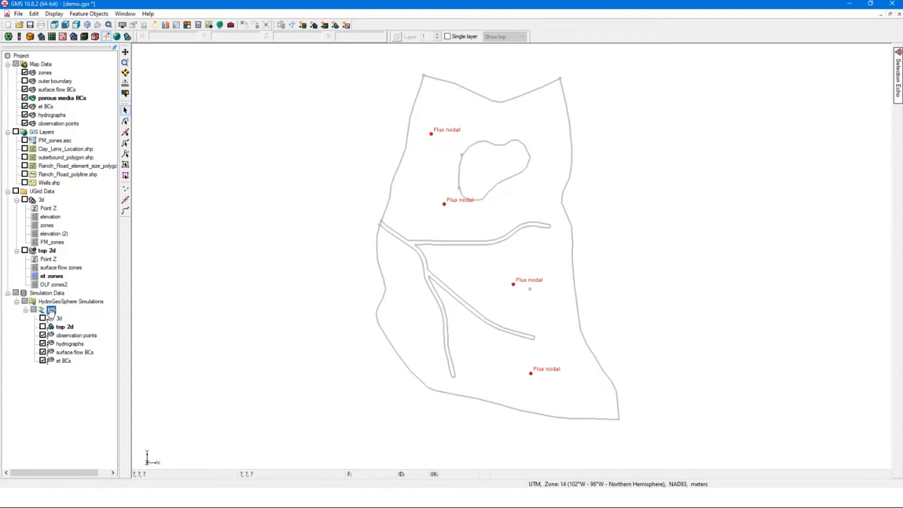
{"action": "left_click", "coordinate": [90, 263]}
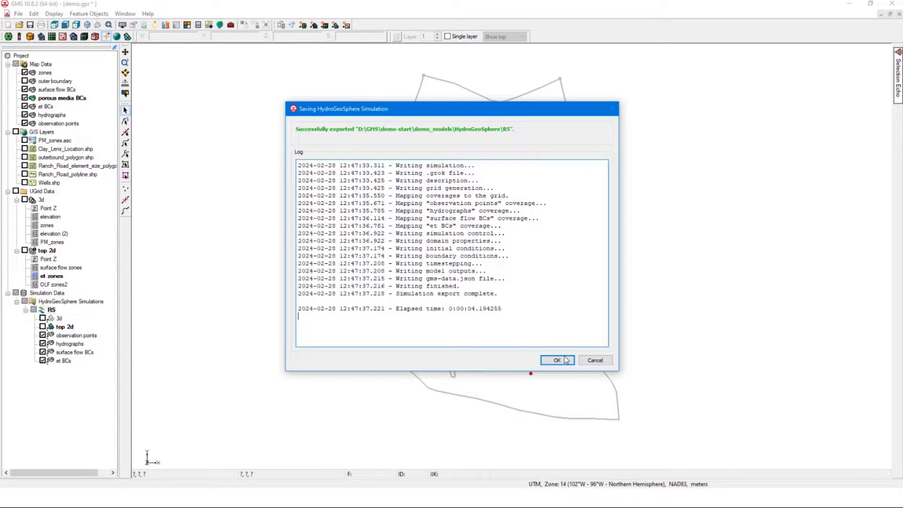
{"action": "left_click", "coordinate": [557, 361]}
Open R5's containing folder, read through the exported R5.grok file in Sublime Text, and close the text editor.
{"action": "right_click", "coordinate": [66, 309]}
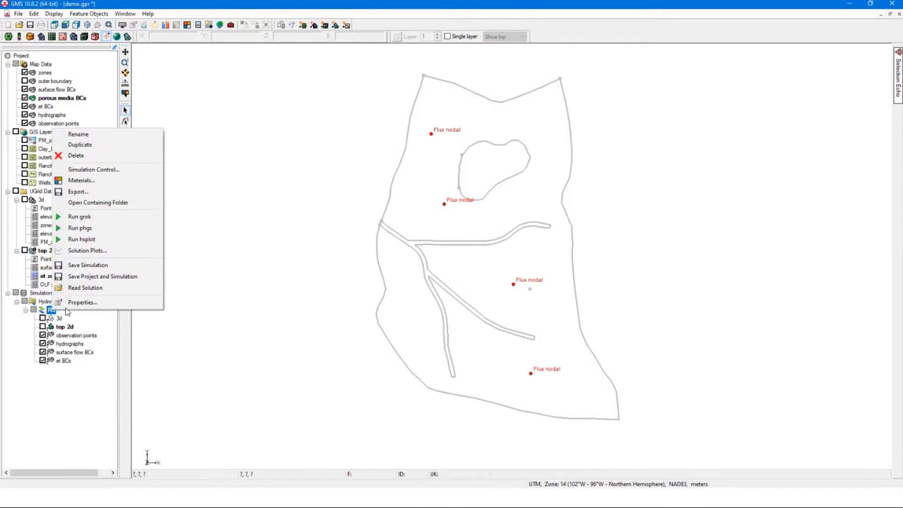
{"action": "left_click", "coordinate": [107, 203]}
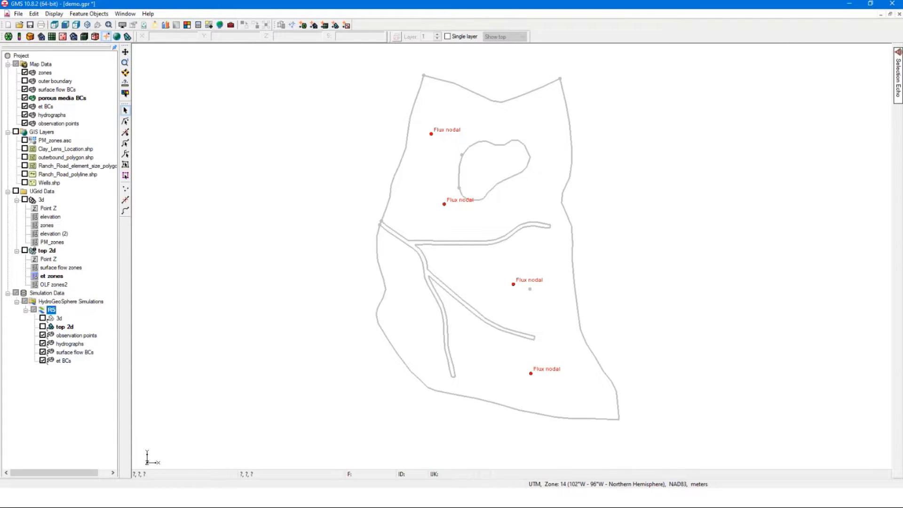
{"action": "double_click", "coordinate": [346, 287]}
{"action": "scroll", "coordinate": [443, 228], "scroll_direction": "down", "scroll_amount": 3}
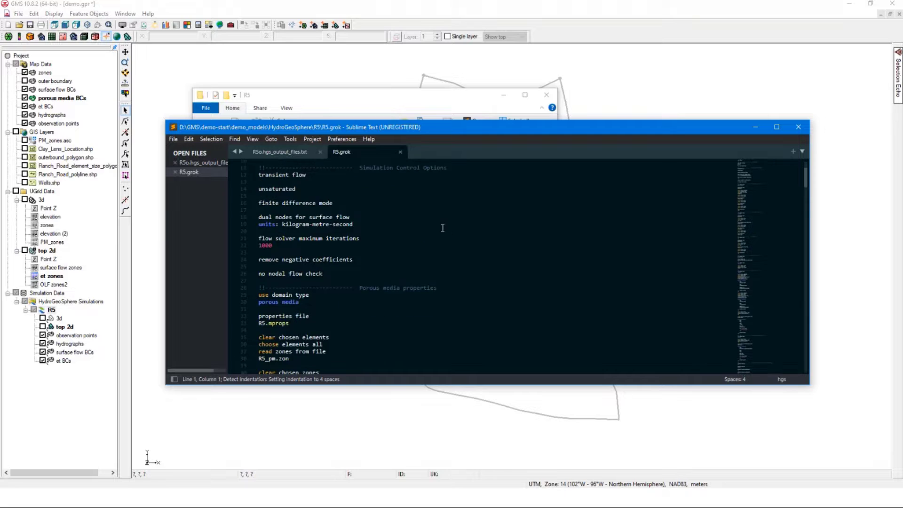
{"action": "scroll", "coordinate": [442, 228], "scroll_direction": "down", "scroll_amount": 7}
{"action": "left_click_drag", "start_coordinate": [424, 131], "coordinate": [396, 312]}
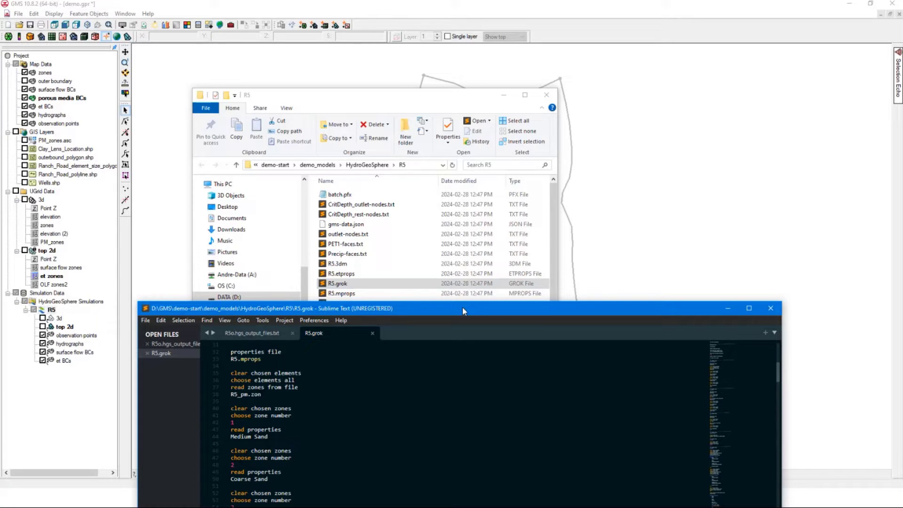
{"action": "left_click_drag", "start_coordinate": [462, 306], "coordinate": [481, 106]}
{"action": "scroll", "coordinate": [350, 242], "scroll_direction": "down", "scroll_amount": 20}
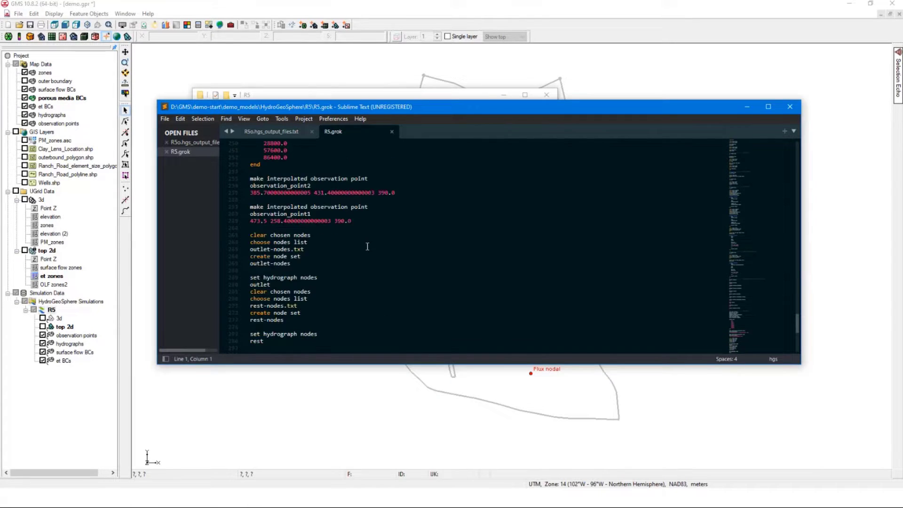
{"action": "left_click", "coordinate": [391, 131]}
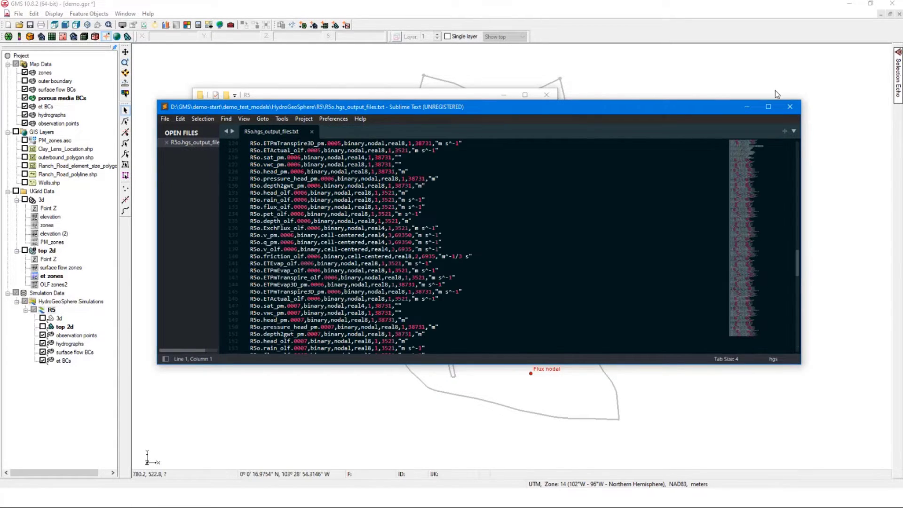
{"action": "left_click", "coordinate": [790, 106]}
Run grok on the R5 simulation and close its run window.
{"action": "right_click", "coordinate": [51, 310]}
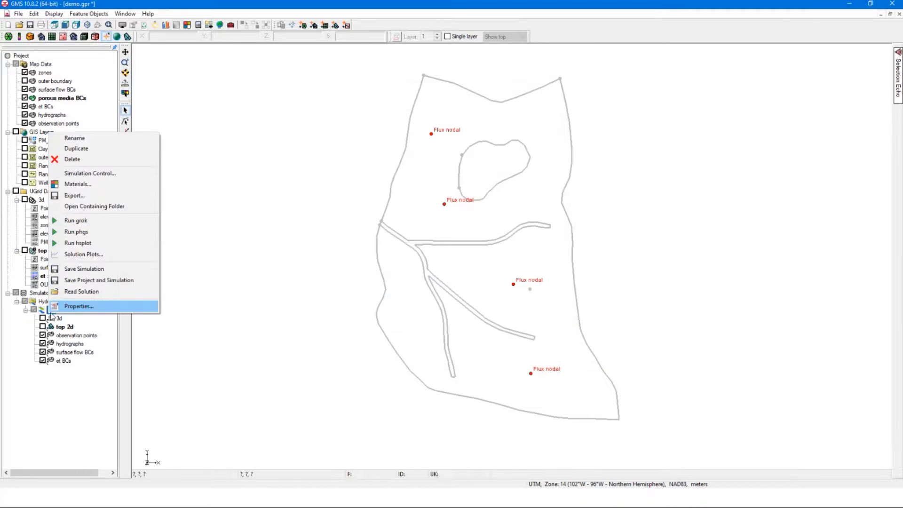
{"action": "left_click", "coordinate": [77, 220]}
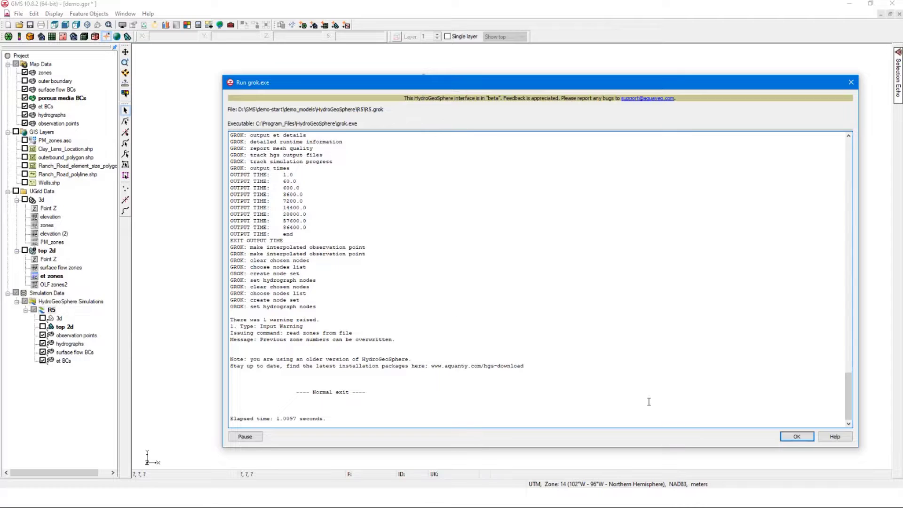
{"action": "left_click", "coordinate": [797, 436]}
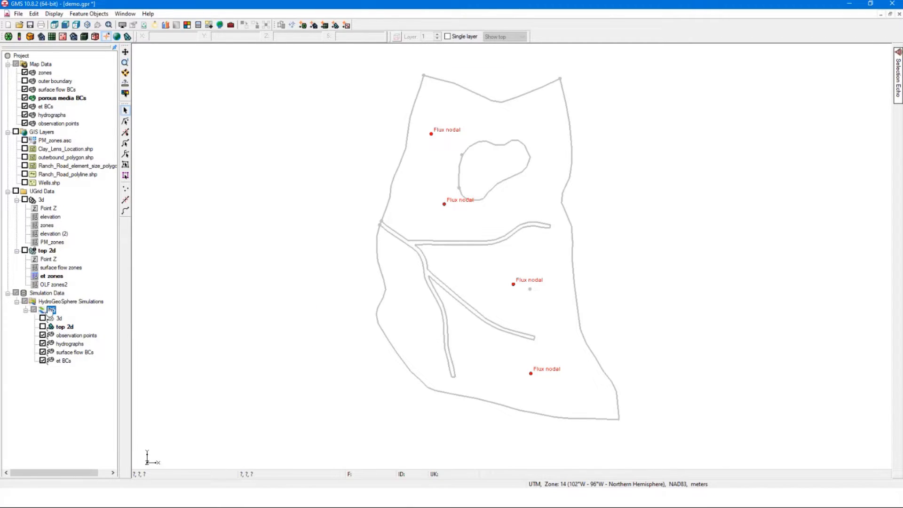
Run phgs on the R5 simulation and abort the run partway.
{"action": "right_click", "coordinate": [53, 311]}
{"action": "left_click", "coordinate": [87, 406]}
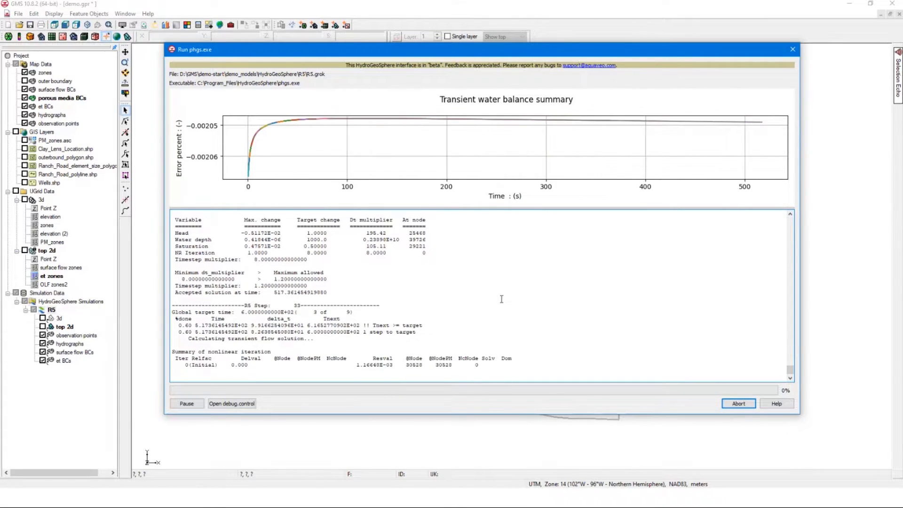
{"action": "left_click", "coordinate": [739, 403]}
Close the demo project without saving, and open demo_solute.gpr from the demo-start folder with GMS 10.8.
{"action": "left_click", "coordinate": [895, 5]}
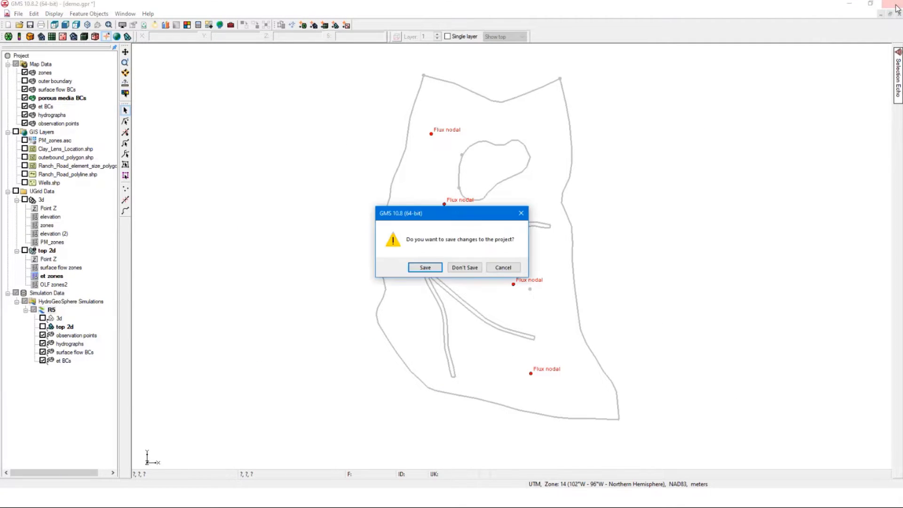
{"action": "left_click", "coordinate": [463, 268]}
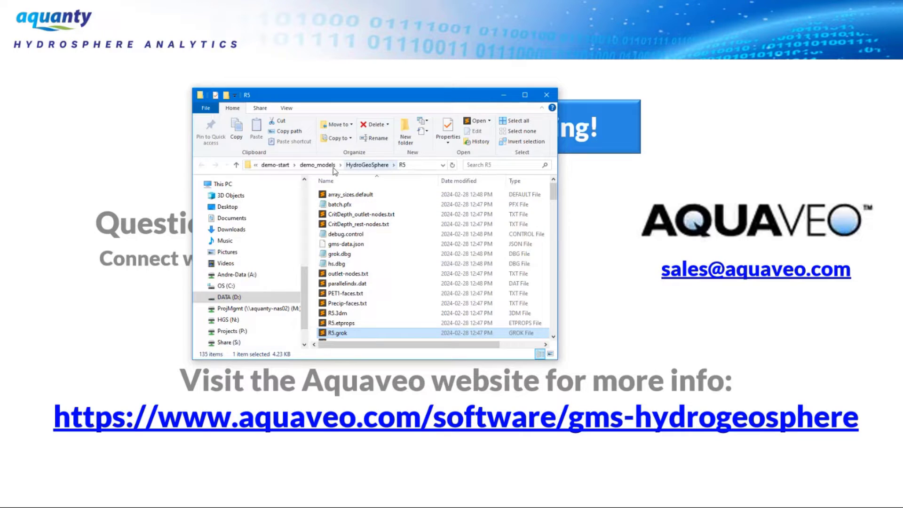
{"action": "left_click", "coordinate": [275, 164]}
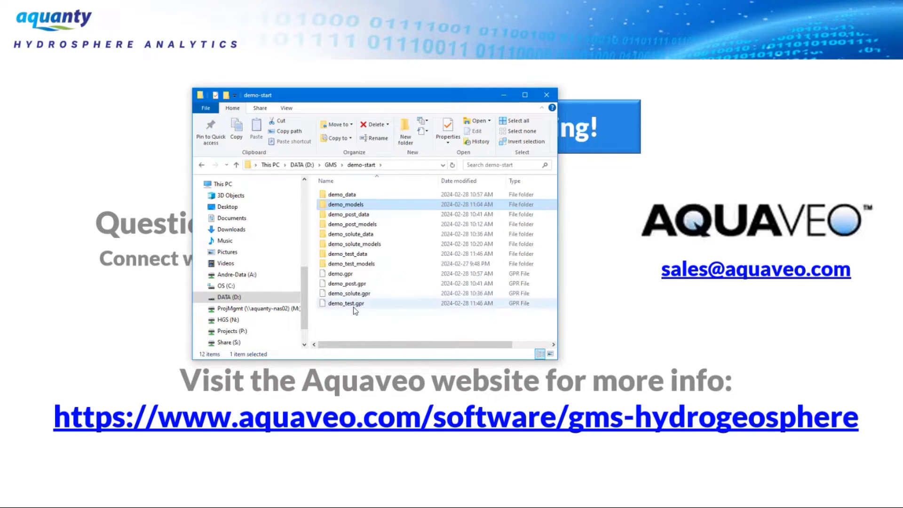
{"action": "double_click", "coordinate": [363, 299]}
{"action": "left_click", "coordinate": [433, 195]}
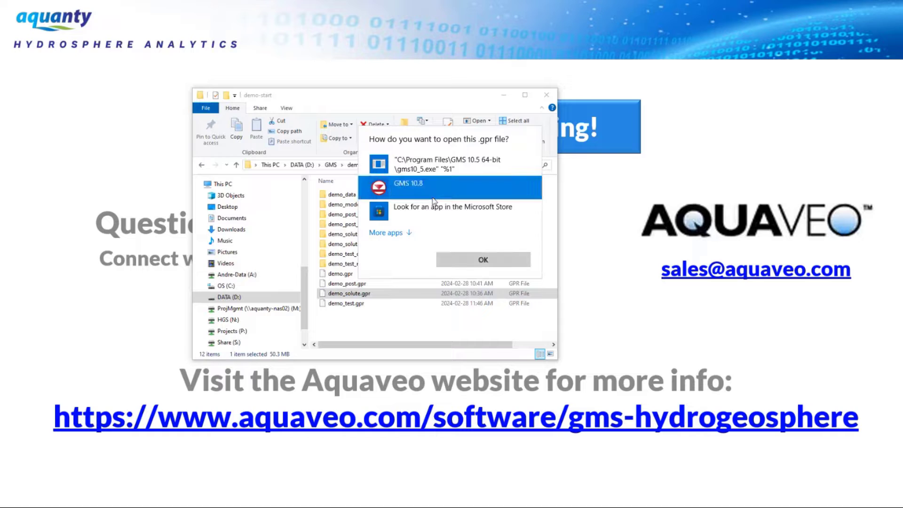
{"action": "left_click", "coordinate": [464, 259]}
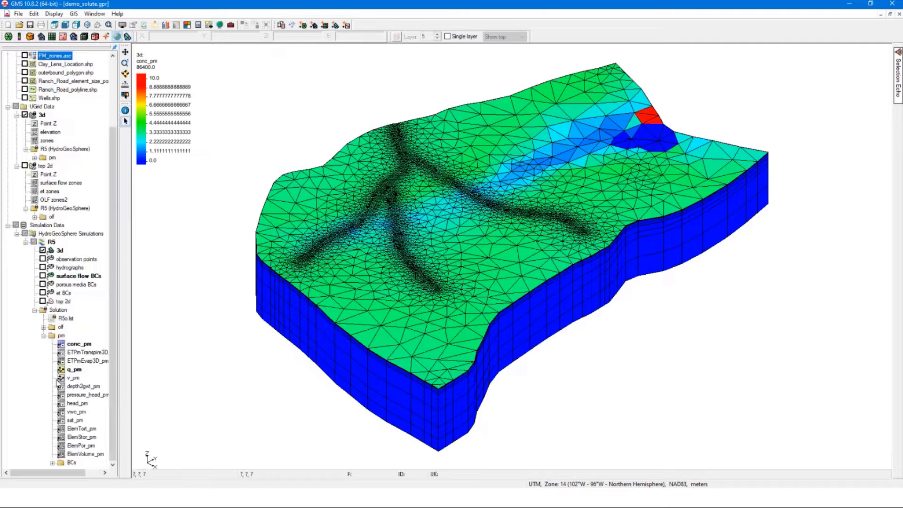
Read the R5 solution, accepting that the currently loaded solution is unloaded.
{"action": "right_click", "coordinate": [51, 241]}
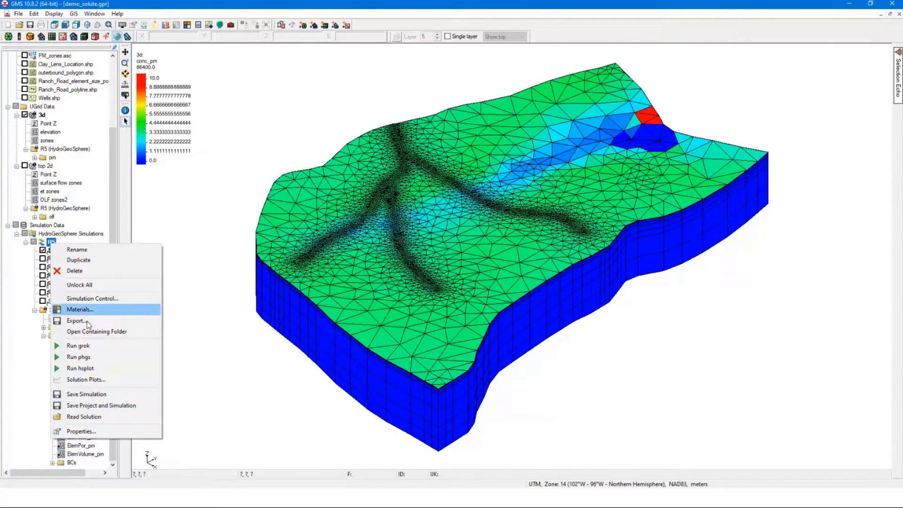
{"action": "left_click", "coordinate": [93, 415]}
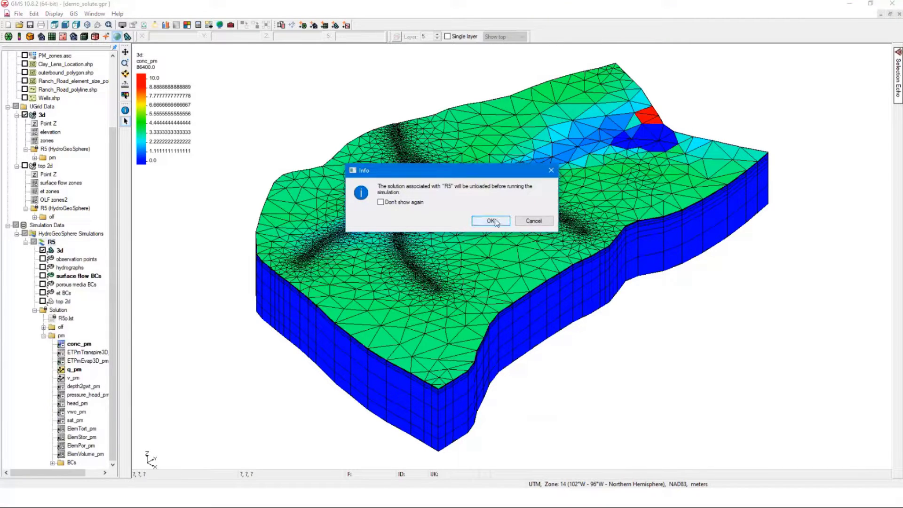
{"action": "left_click_drag", "start_coordinate": [412, 178], "coordinate": [335, 145]}
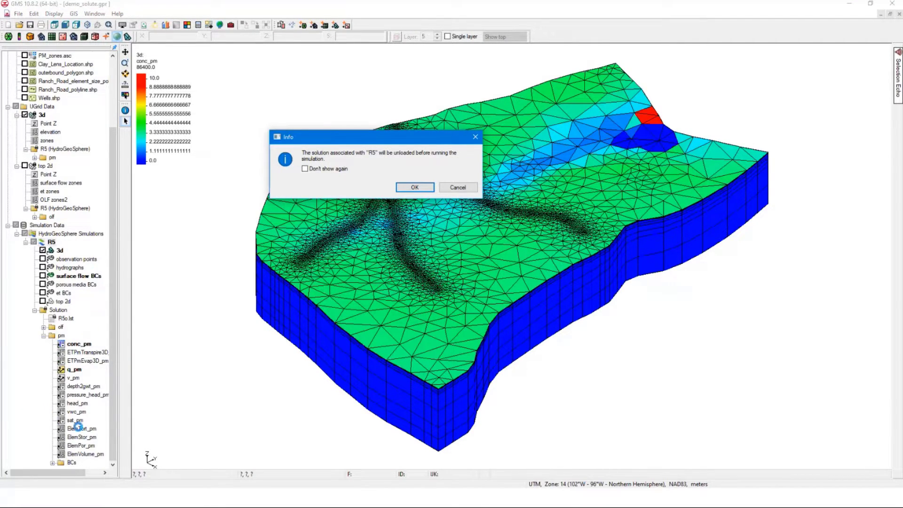
{"action": "left_click", "coordinate": [414, 187]}
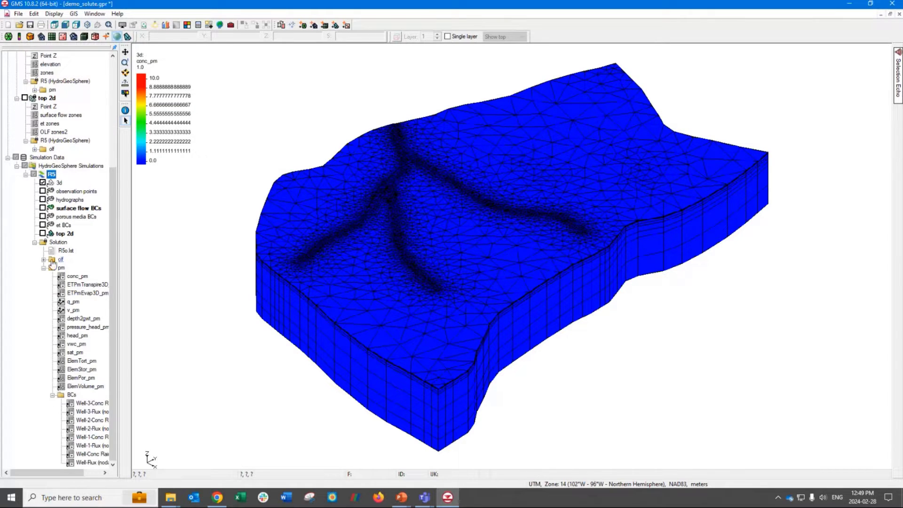
Expand the olf solution folder and widen the project tree to review the surface, porous media and boundary condition datasets.
{"action": "left_click", "coordinate": [44, 259]}
{"action": "scroll", "coordinate": [70, 292], "scroll_direction": "down", "scroll_amount": 3}
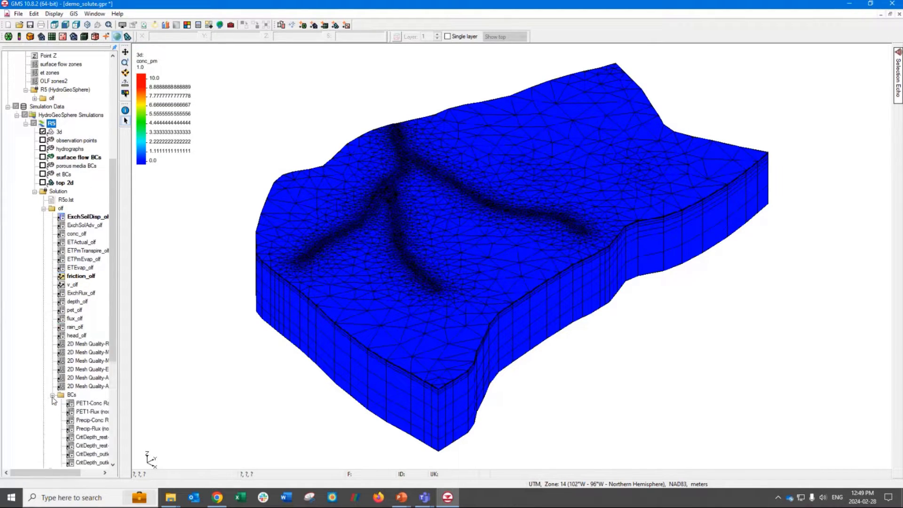
{"action": "scroll", "coordinate": [76, 325], "scroll_direction": "down", "scroll_amount": 7}
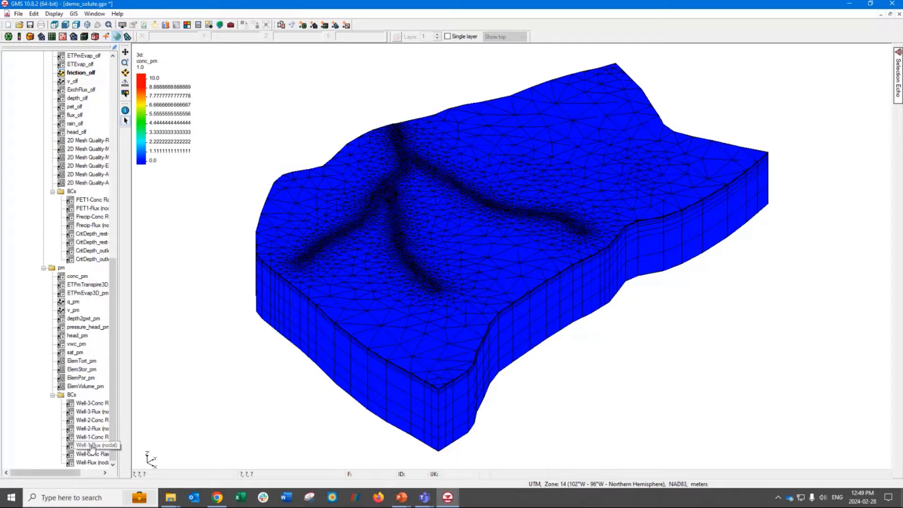
{"action": "left_click_drag", "start_coordinate": [116, 399], "coordinate": [197, 400]}
{"action": "scroll", "coordinate": [103, 414], "scroll_direction": "up", "scroll_amount": 5}
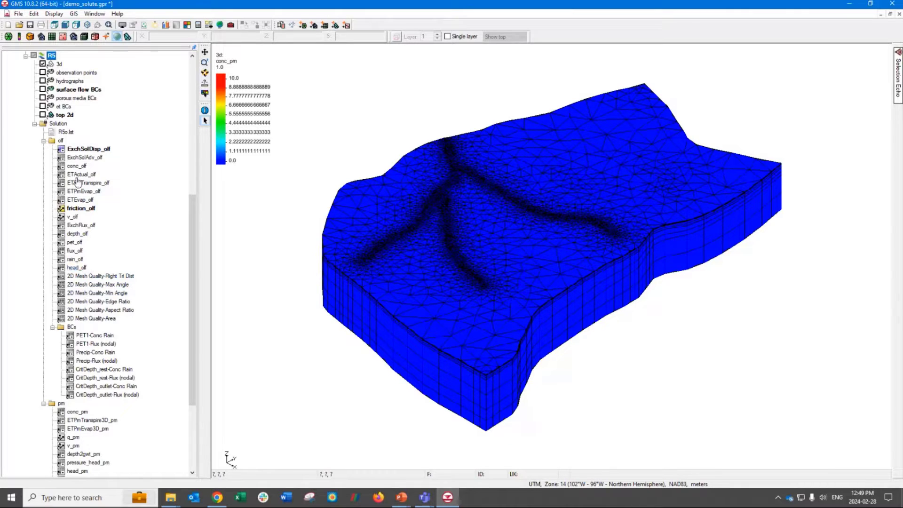
Display the conc_olf dataset on the top 2d UGrid, with the 3d UGrid hidden.
{"action": "left_click", "coordinate": [78, 166]}
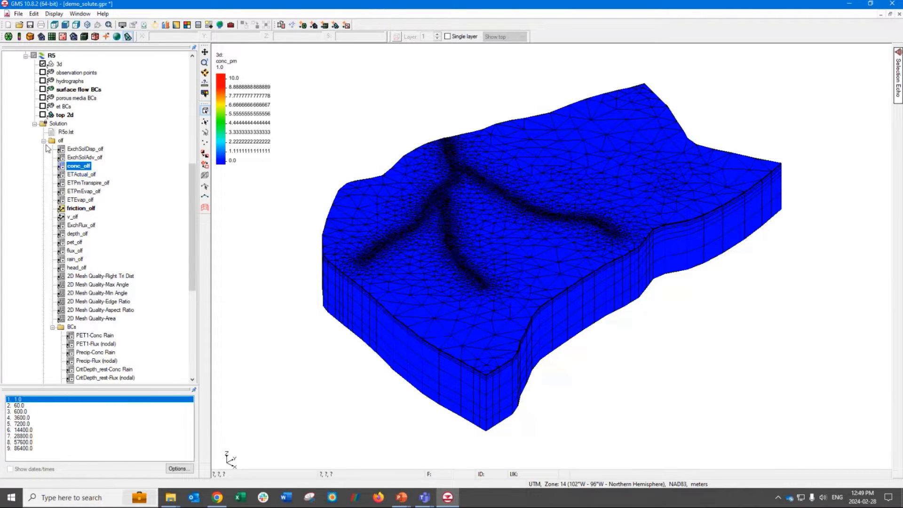
{"action": "scroll", "coordinate": [80, 190], "scroll_direction": "up", "scroll_amount": 4}
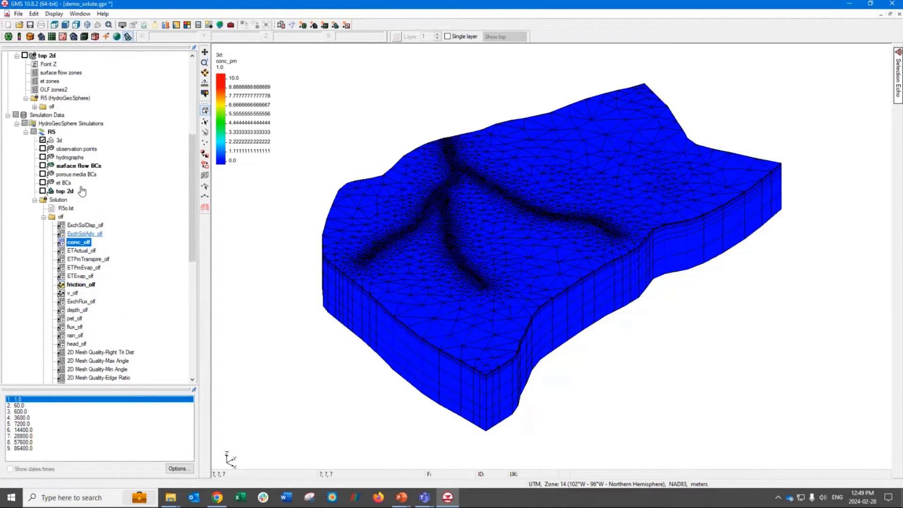
{"action": "left_click", "coordinate": [43, 166]}
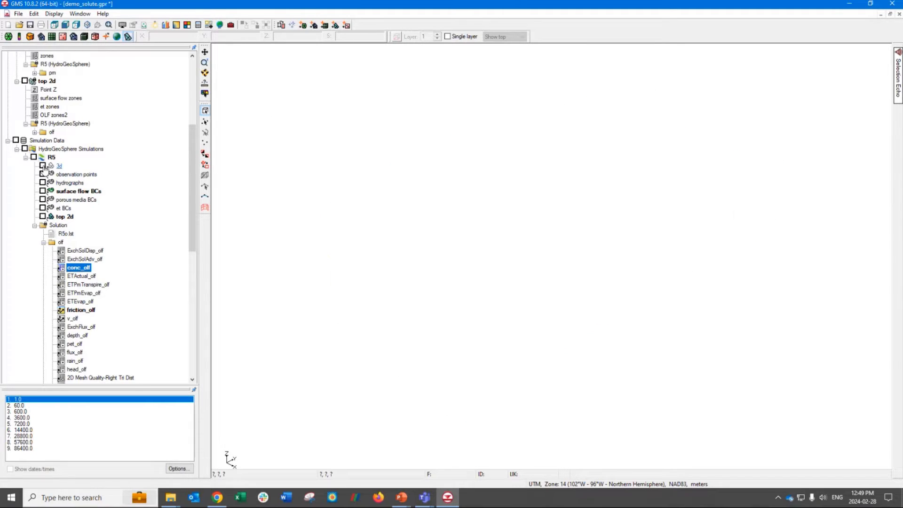
{"action": "left_click", "coordinate": [42, 216]}
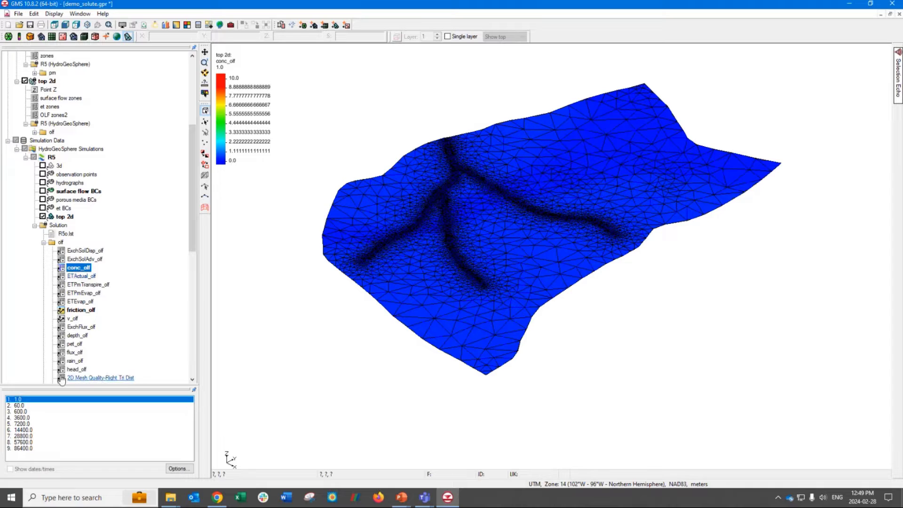
Step through the conc_olf time steps from 1.0 to 86400.0 to examine how the surface concentration changes.
{"action": "left_click", "coordinate": [18, 400]}
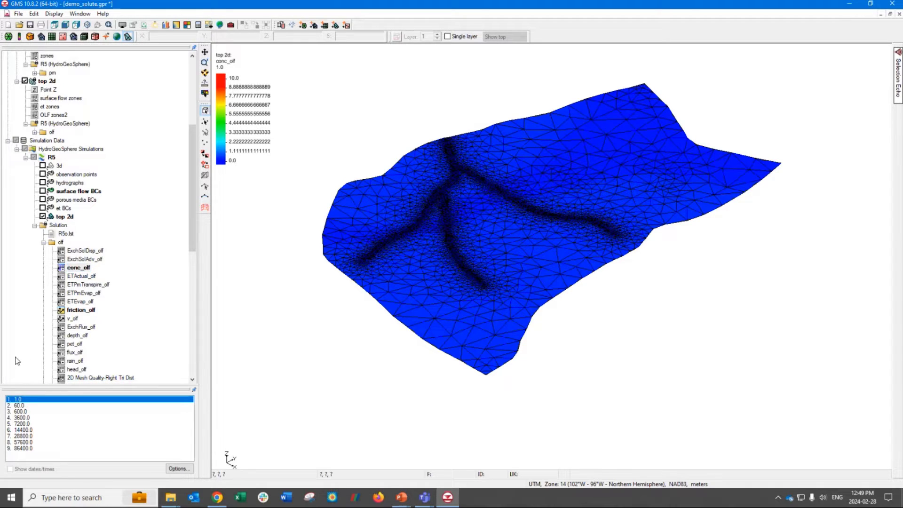
{"action": "key", "text": "Down"}
{"action": "key", "text": "Down"}
{"action": "key", "text": "Down"}
{"action": "key", "text": "Down"}
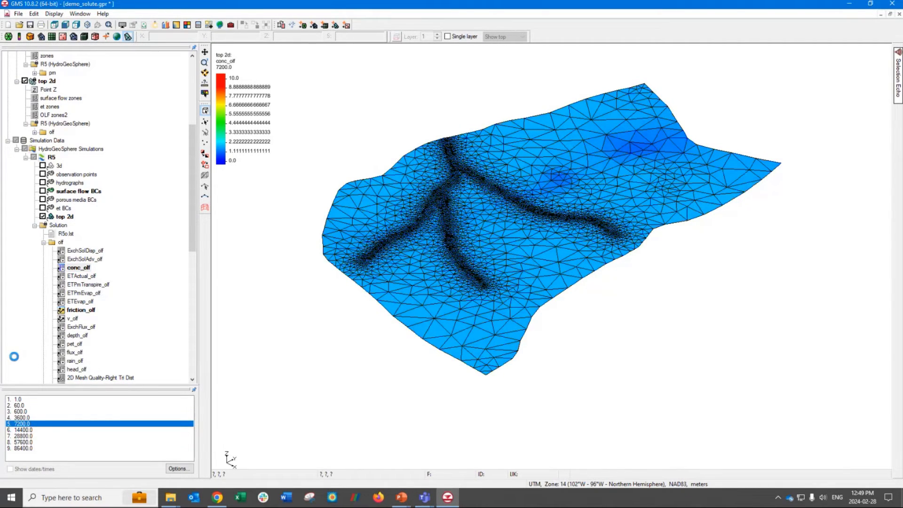
{"action": "key", "text": "Down"}
{"action": "key", "text": "Down"}
{"action": "key", "text": "Down"}
{"action": "key", "text": "Down"}
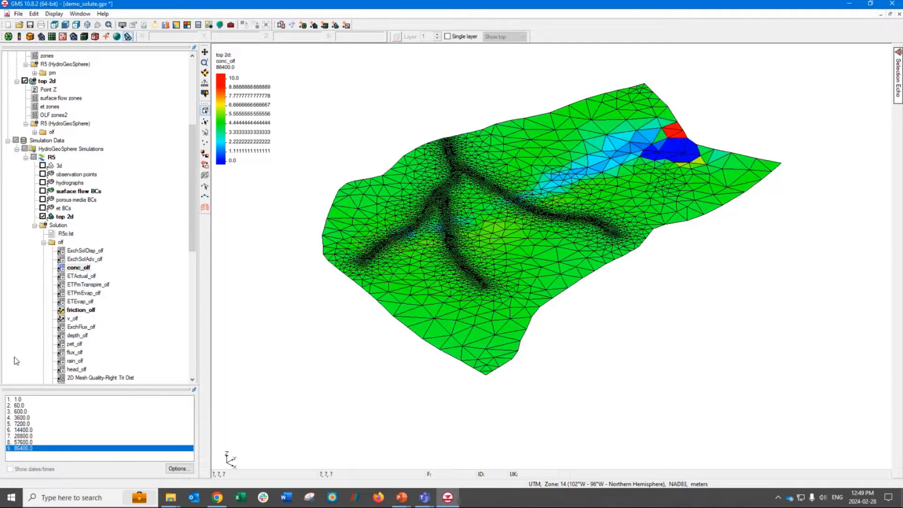
Display the head_olf dataset from the R5 surface solution on the top 2d UGrid.
{"action": "scroll", "coordinate": [84, 299], "scroll_direction": "down", "scroll_amount": 1}
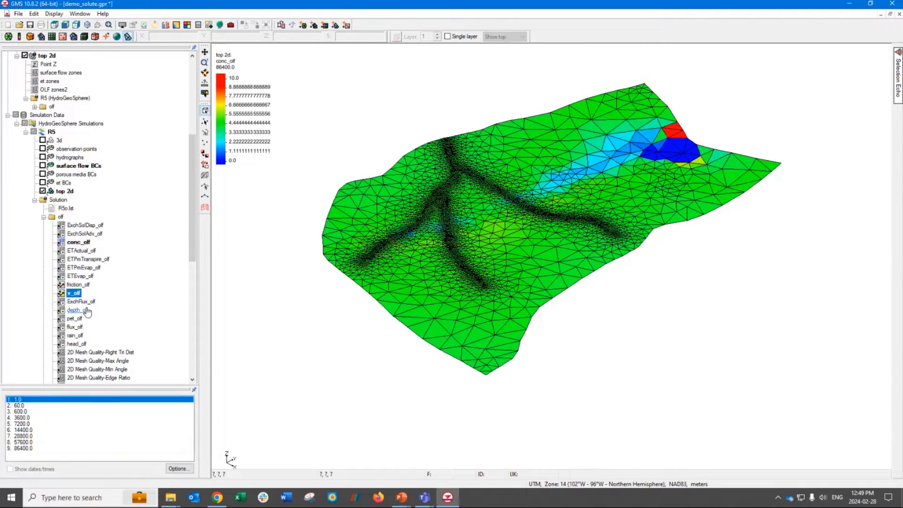
{"action": "scroll", "coordinate": [82, 311], "scroll_direction": "down", "scroll_amount": 1}
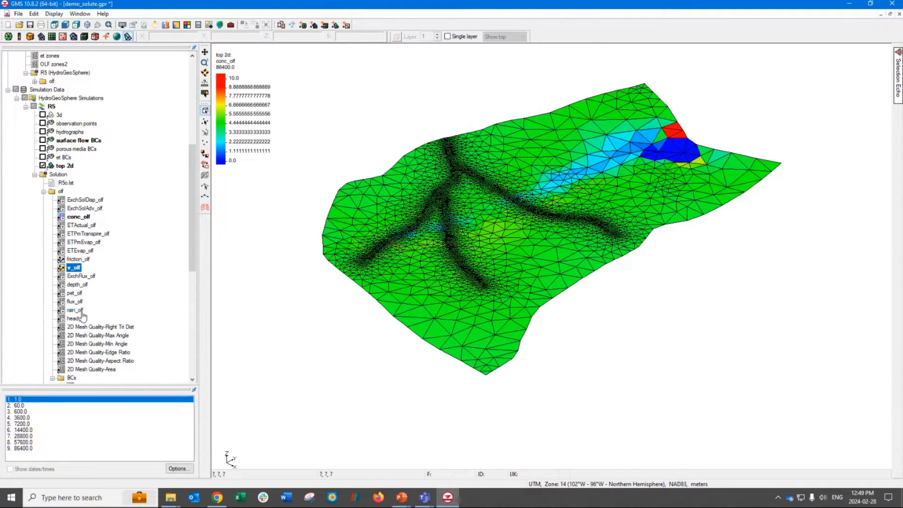
{"action": "left_click", "coordinate": [77, 318]}
Step through the head_olf time steps from 3600.0 forward to 86400.0 and back to 1.0 to examine the surface head.
{"action": "left_click", "coordinate": [25, 418]}
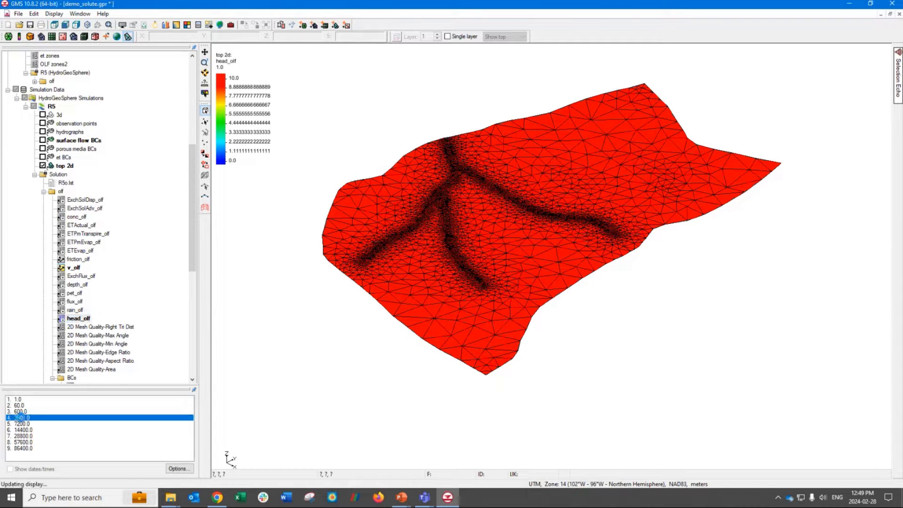
{"action": "key", "text": "Down"}
{"action": "key", "text": "Down"}
{"action": "key", "text": "Down"}
{"action": "key", "text": "Down"}
{"action": "key", "text": "Down"}
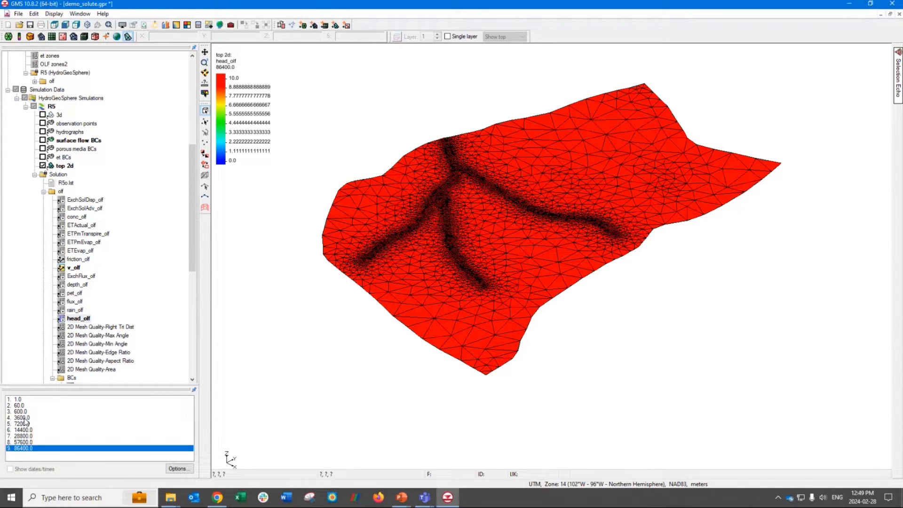
{"action": "key", "text": "Up"}
{"action": "key", "text": "Up"}
{"action": "key", "text": "Up"}
{"action": "key", "text": "Up"}
{"action": "key", "text": "Up"}
{"action": "key", "text": "Up"}
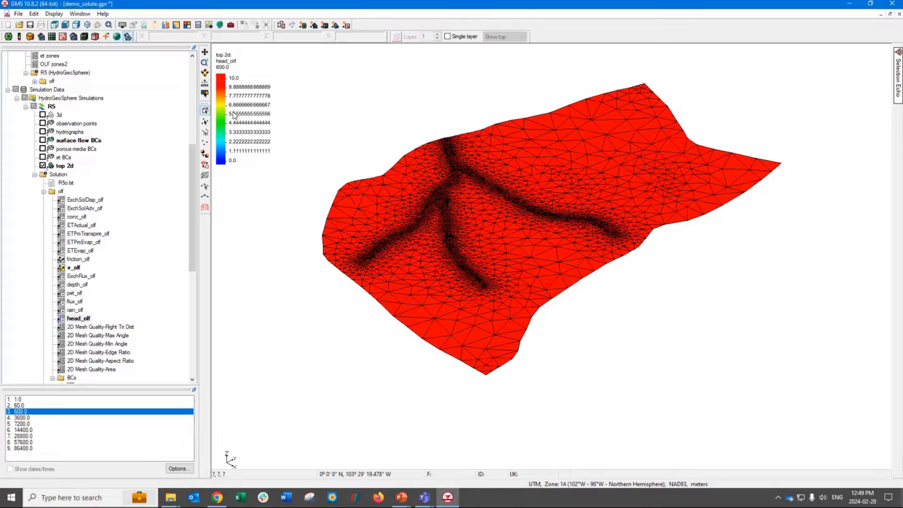
{"action": "key", "text": "Up"}
{"action": "key", "text": "Up"}
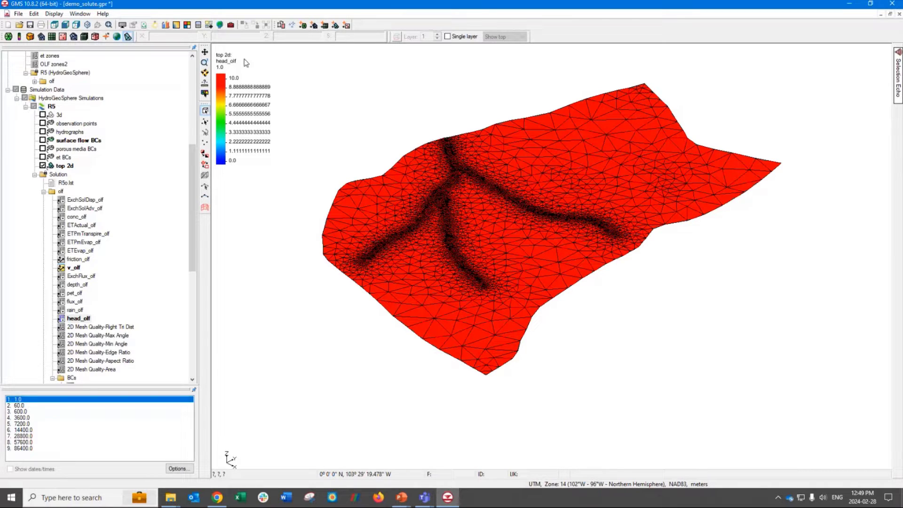
Turn off the specified contour range for head_olf and display its 86400.0 time step.
{"action": "left_click", "coordinate": [176, 25]}
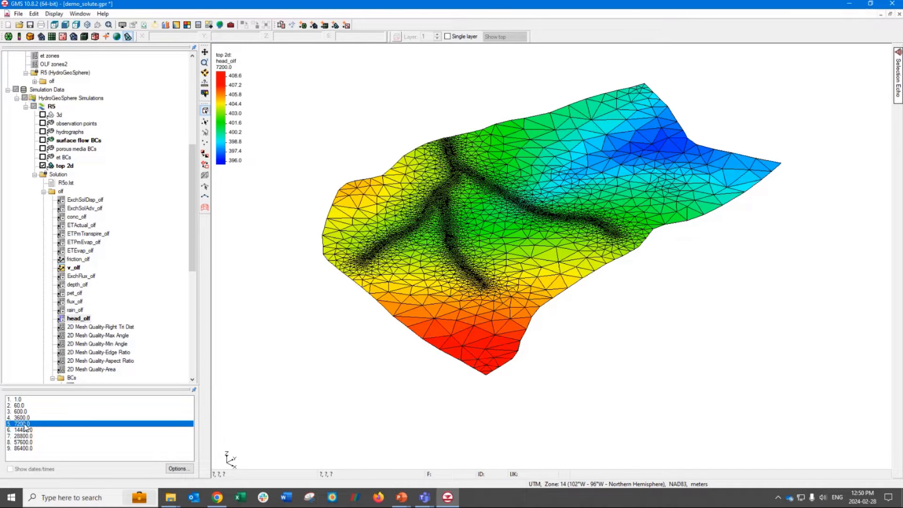
{"action": "left_click", "coordinate": [99, 448]}
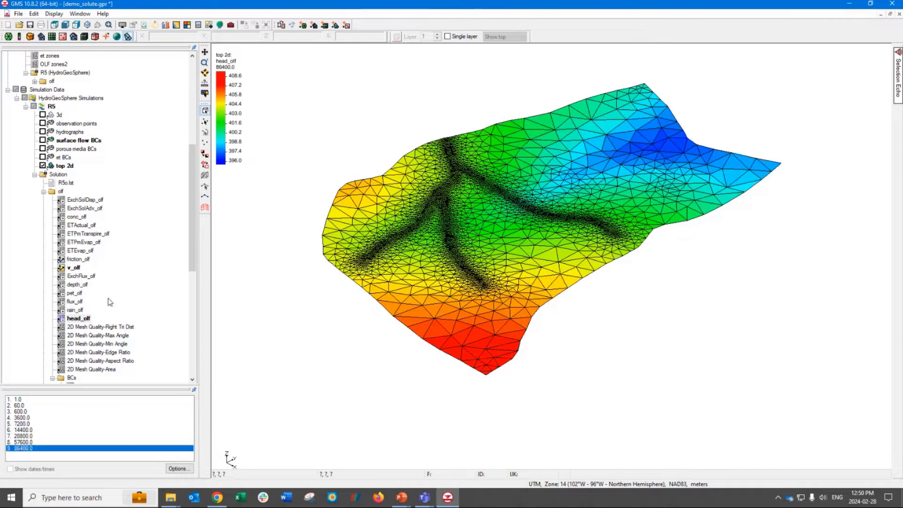
Collapse the olf solution folder and display the head_pm dataset on the 3d UGrid, with the top 2d UGrid hidden.
{"action": "left_click", "coordinate": [44, 192]}
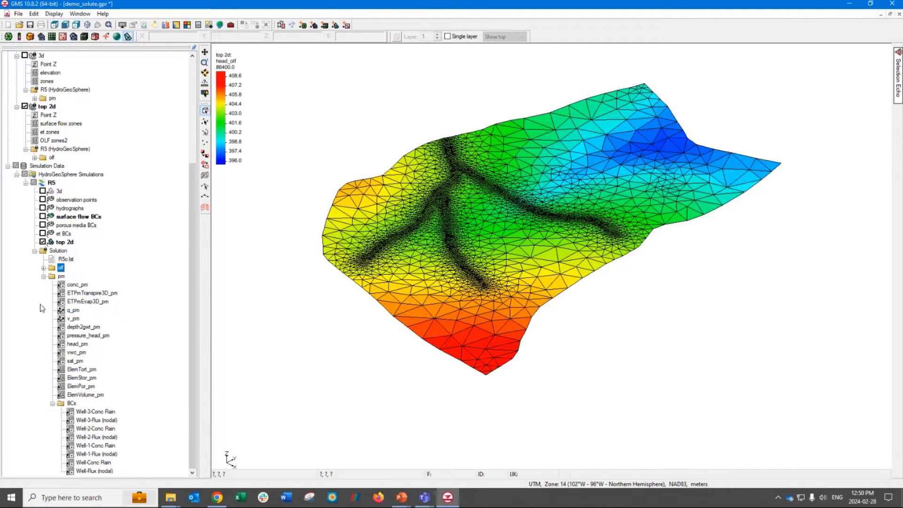
{"action": "left_click", "coordinate": [79, 345]}
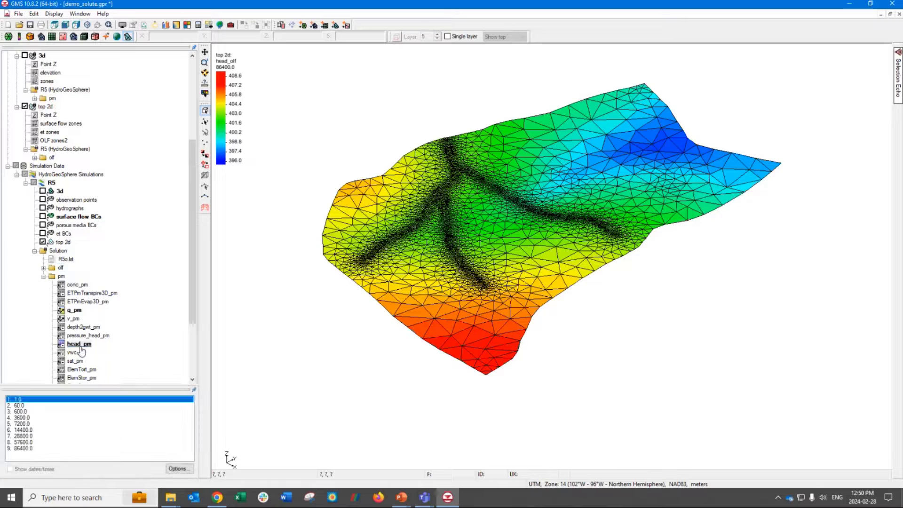
{"action": "left_click", "coordinate": [42, 190]}
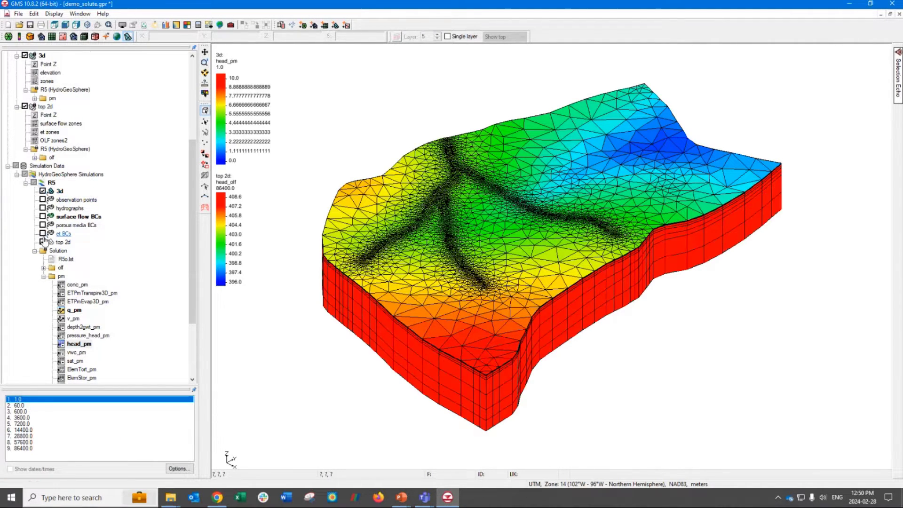
{"action": "left_click", "coordinate": [42, 242]}
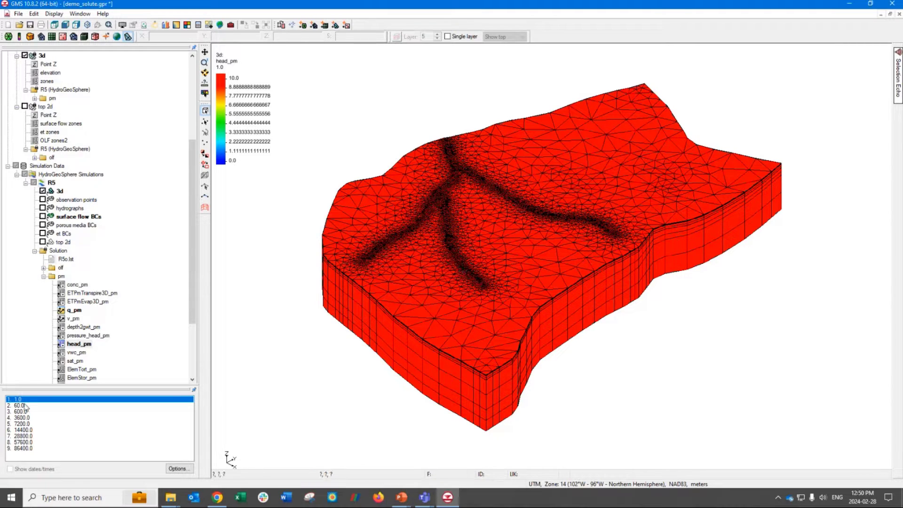
Advance head_pm to time step 86400.0 and turn off its specified contour range.
{"action": "key", "text": "Down"}
{"action": "key", "text": "Down"}
{"action": "key", "text": "Down"}
{"action": "key", "text": "Down"}
{"action": "key", "text": "Down"}
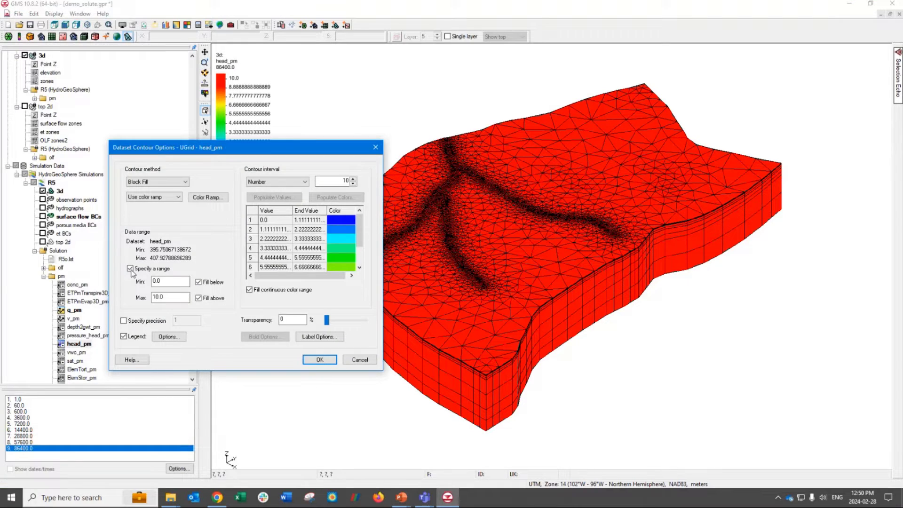
{"action": "left_click", "coordinate": [126, 269]}
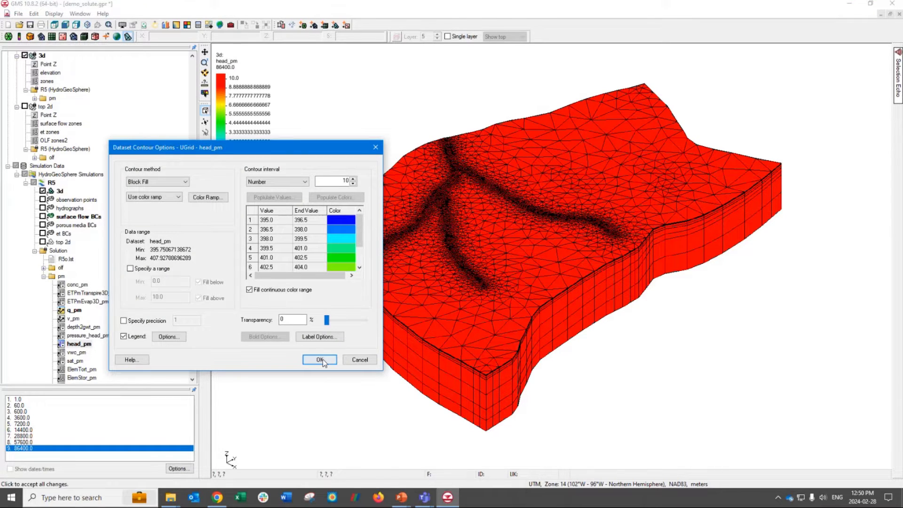
{"action": "left_click", "coordinate": [321, 360]}
Step back and forth through the head_pm time steps, ending at 86400.0, to examine the subsurface head.
{"action": "left_click", "coordinate": [29, 429]}
{"action": "key", "text": "Up"}
{"action": "key", "text": "Up"}
{"action": "key", "text": "Up"}
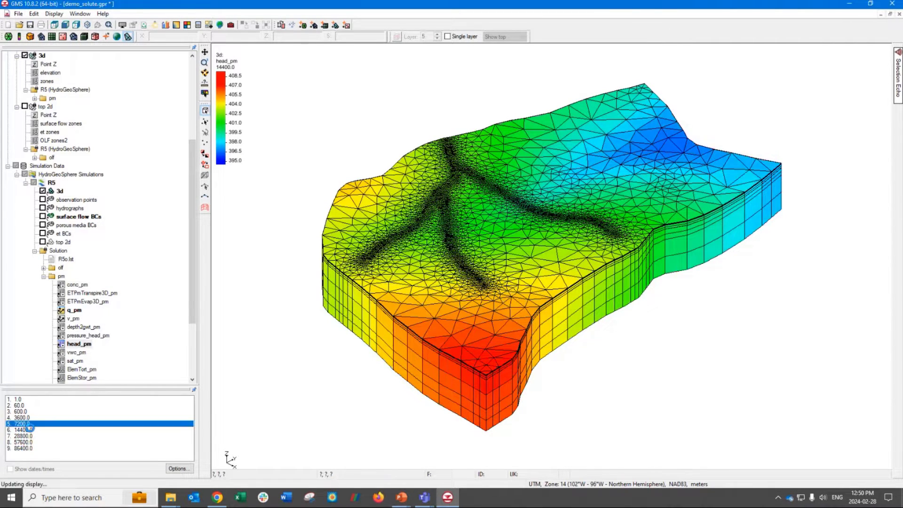
{"action": "key", "text": "Up"}
{"action": "key", "text": "Down"}
{"action": "key", "text": "Down"}
{"action": "key", "text": "Down"}
{"action": "key", "text": "Down"}
{"action": "key", "text": "Down"}
{"action": "key", "text": "Down"}
{"action": "key", "text": "Down"}
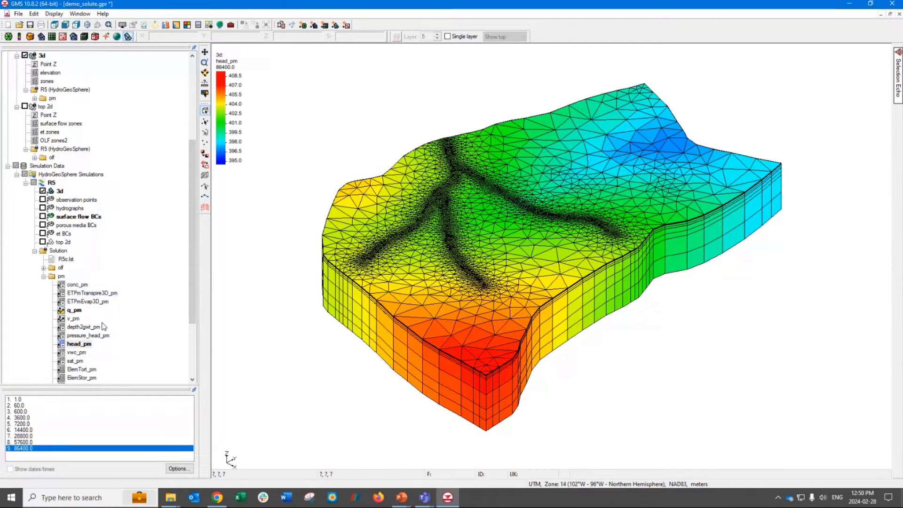
Open the R5 solution plots and plot rest Hydrograph-Surface in place of the PM transient water balance summary.
{"action": "left_click", "coordinate": [49, 182]}
{"action": "right_click", "coordinate": [48, 181]}
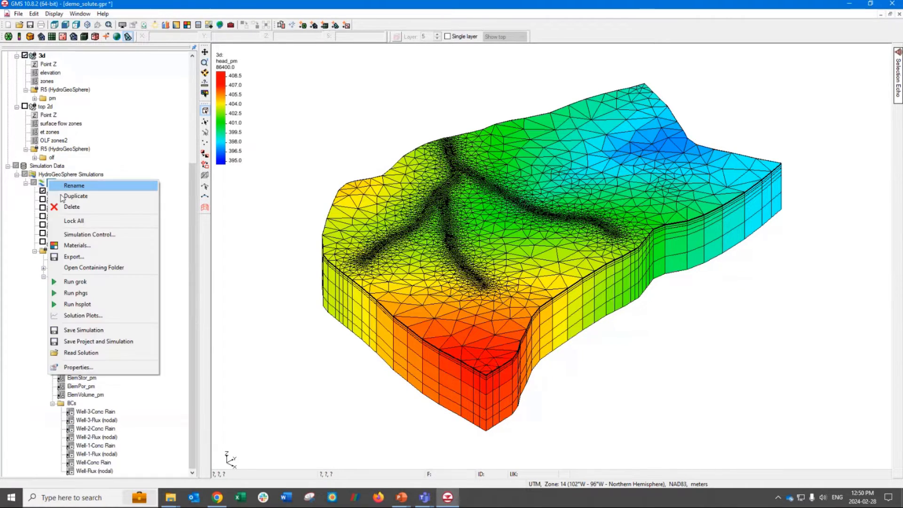
{"action": "left_click", "coordinate": [108, 316]}
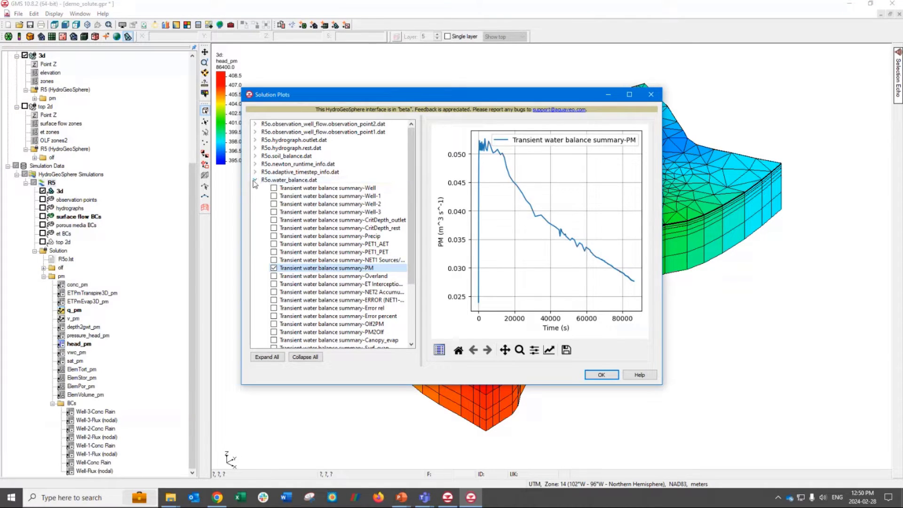
{"action": "left_click", "coordinate": [255, 148]}
{"action": "left_click", "coordinate": [274, 156]}
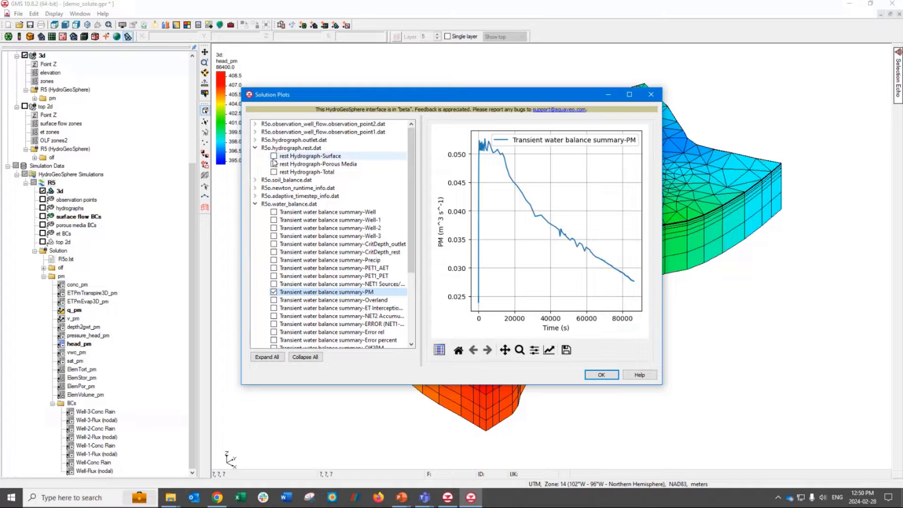
{"action": "left_click", "coordinate": [274, 292]}
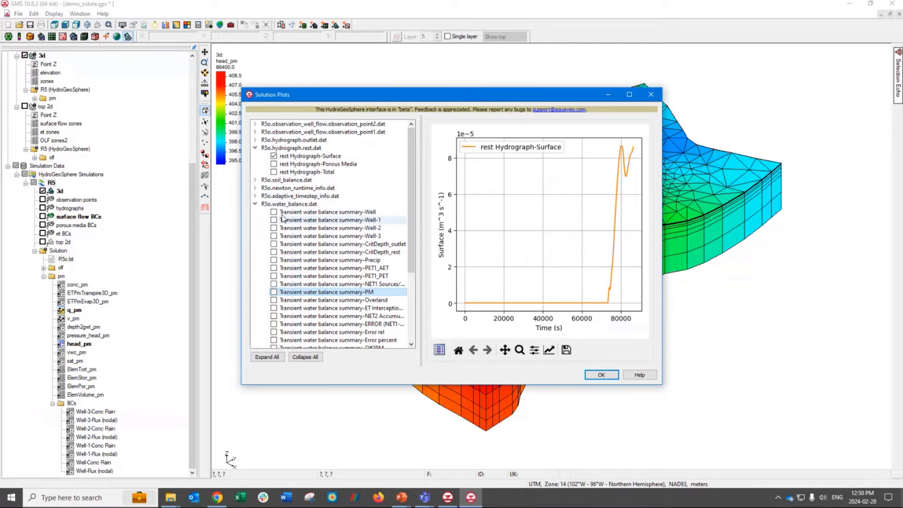
Add the rest Hydrograph-Porous Media and Total curves to the plot for comparison, and remove both again.
{"action": "left_click", "coordinate": [274, 164]}
{"action": "left_click", "coordinate": [273, 172]}
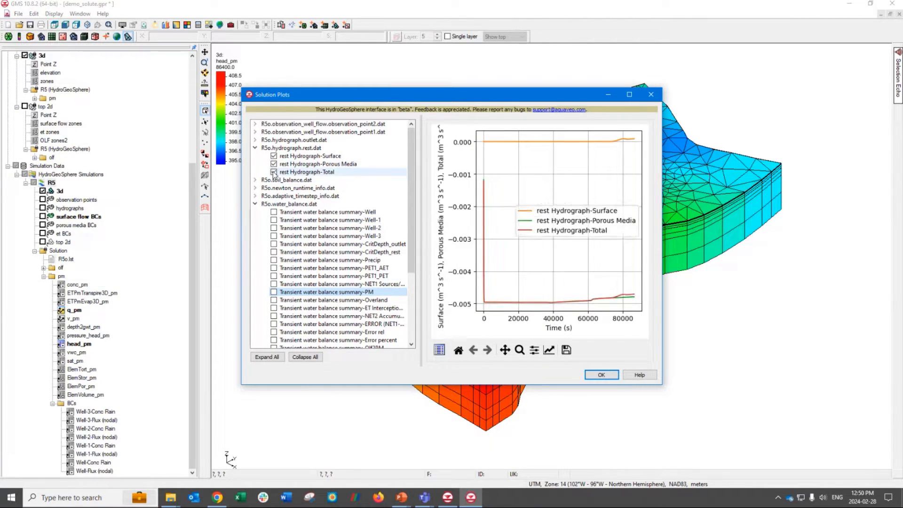
{"action": "left_click", "coordinate": [274, 172]}
{"action": "left_click", "coordinate": [273, 164]}
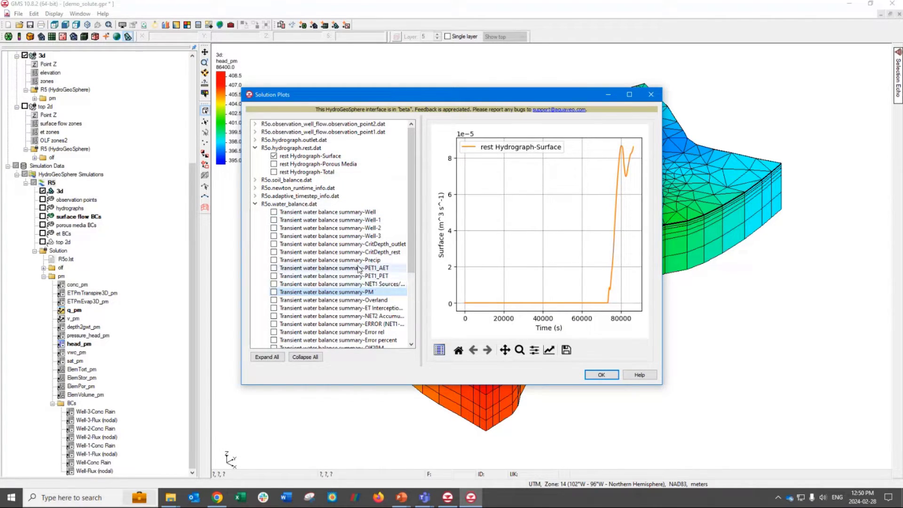
Add the outlet Hydrograph-Surface, Porous Media and Total curves to the plot alongside rest Hydrograph-Surface.
{"action": "left_click", "coordinate": [255, 140]}
{"action": "left_click", "coordinate": [273, 148]}
{"action": "left_click", "coordinate": [273, 156]}
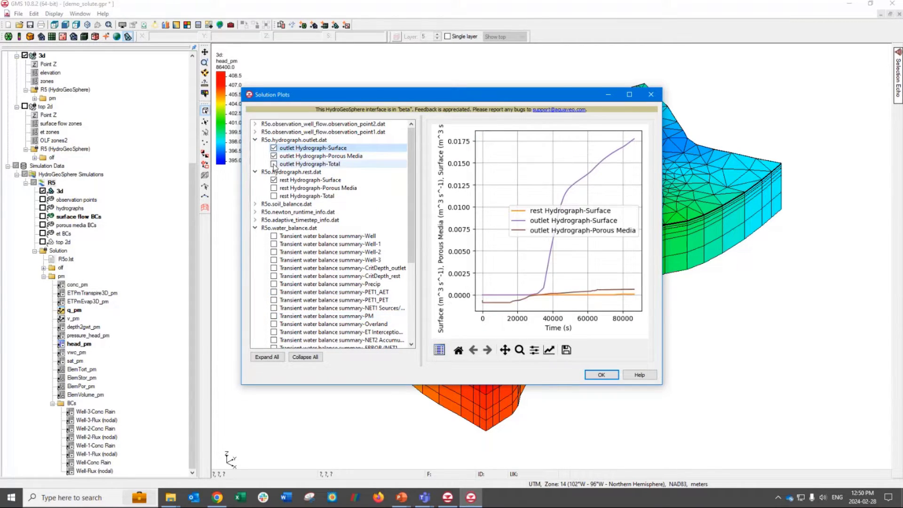
{"action": "left_click", "coordinate": [273, 163]}
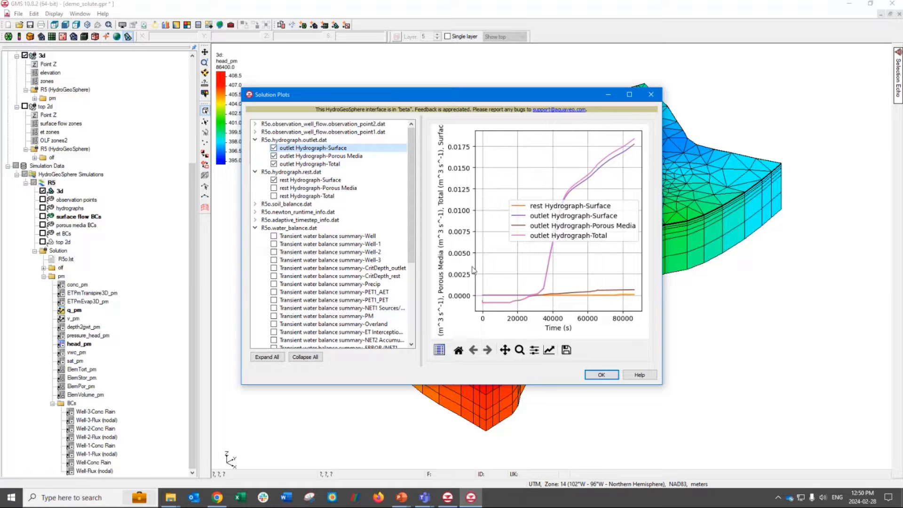
Compare the outlet hydrographs with the rest Porous Media and Total curves, removing those two rest curves from the plot again.
{"action": "left_click", "coordinate": [273, 188]}
{"action": "left_click", "coordinate": [275, 196]}
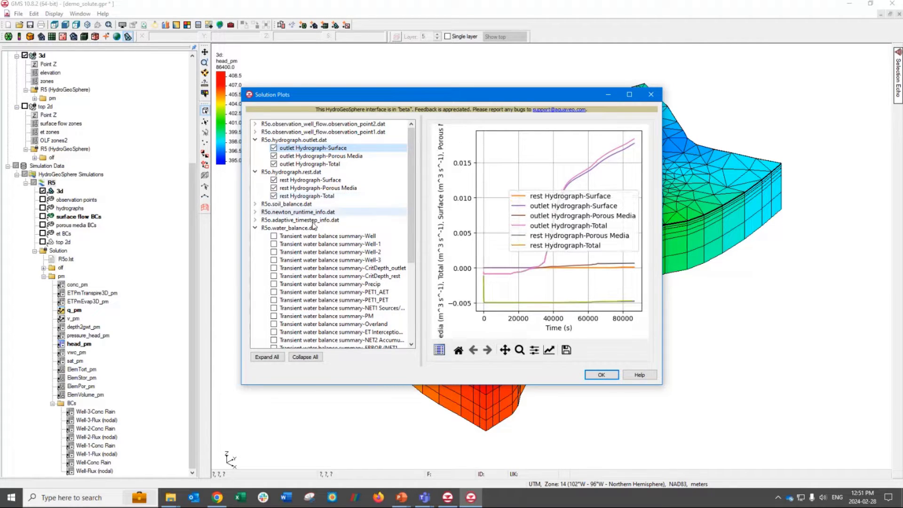
{"action": "left_click", "coordinate": [274, 195]}
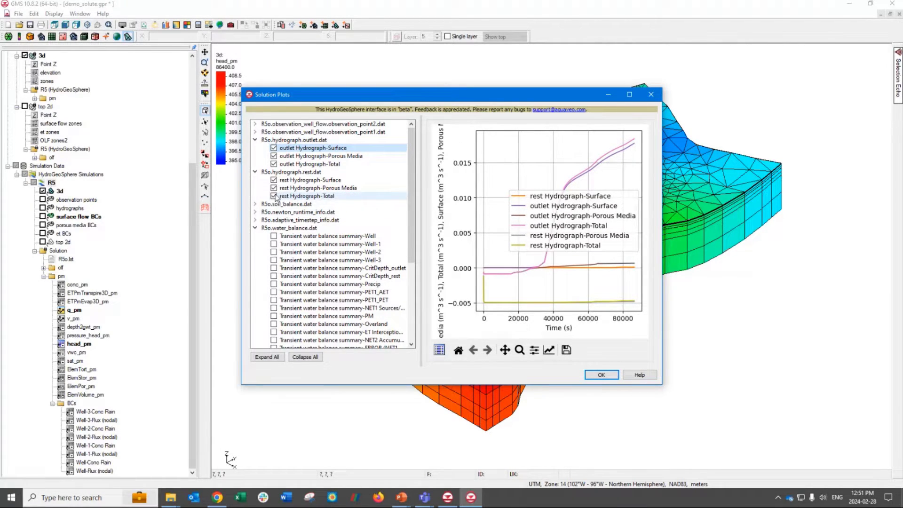
{"action": "left_click", "coordinate": [274, 187]}
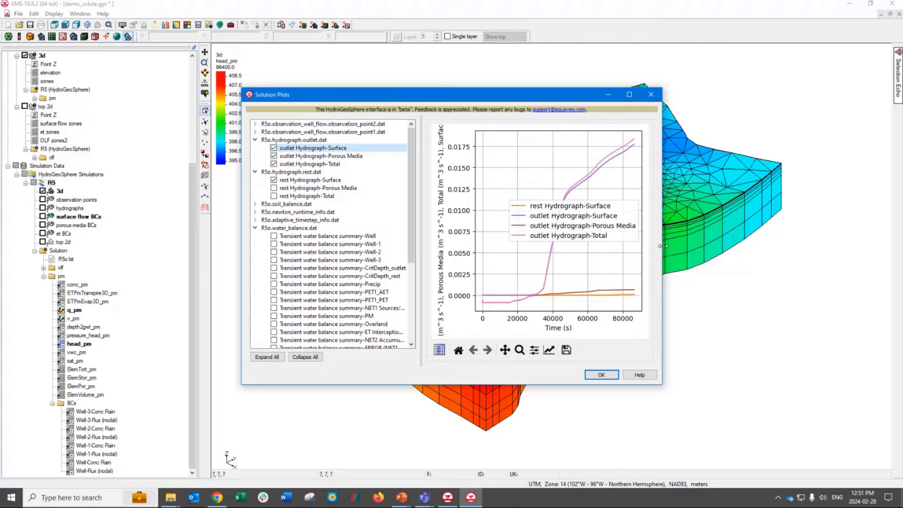
Enlarge the Solution Plots dialog, review the subplot layout settings and the hydrograph curves, and close the dialog.
{"action": "left_click_drag", "start_coordinate": [662, 246], "coordinate": [803, 246]}
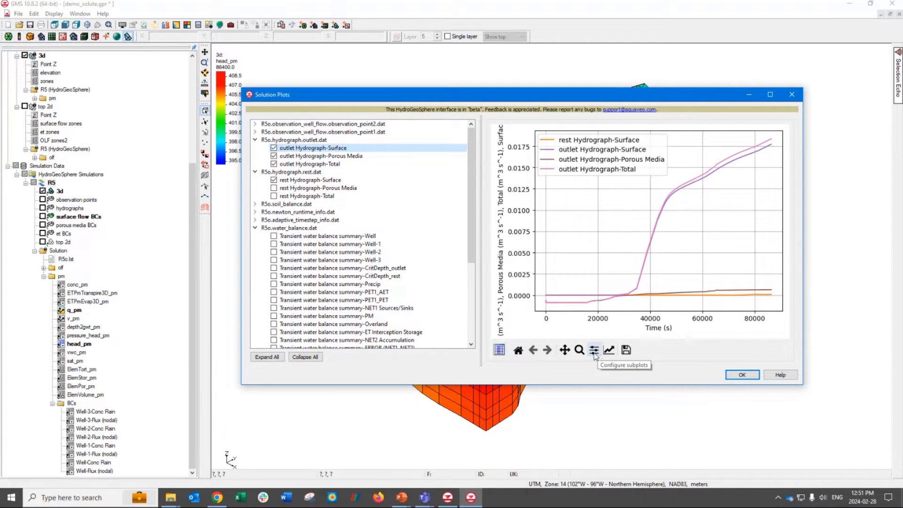
{"action": "left_click", "coordinate": [594, 350]}
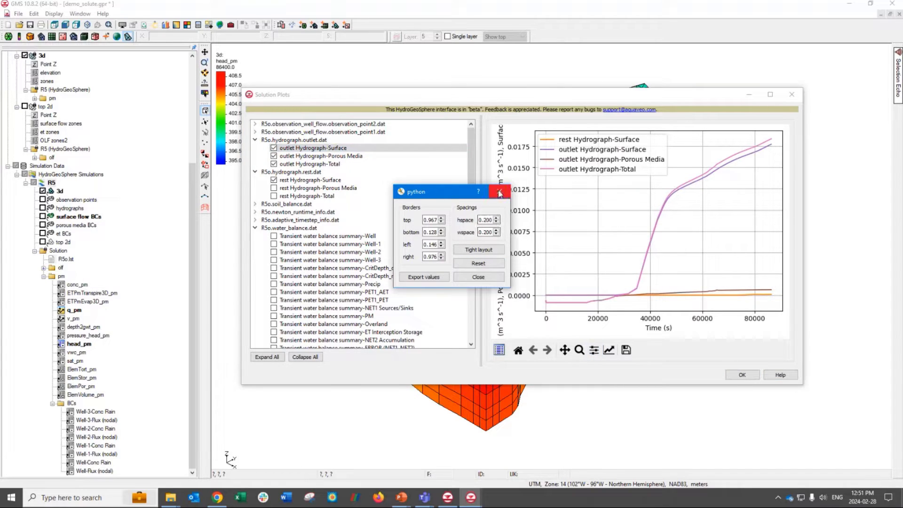
{"action": "left_click", "coordinate": [511, 185]}
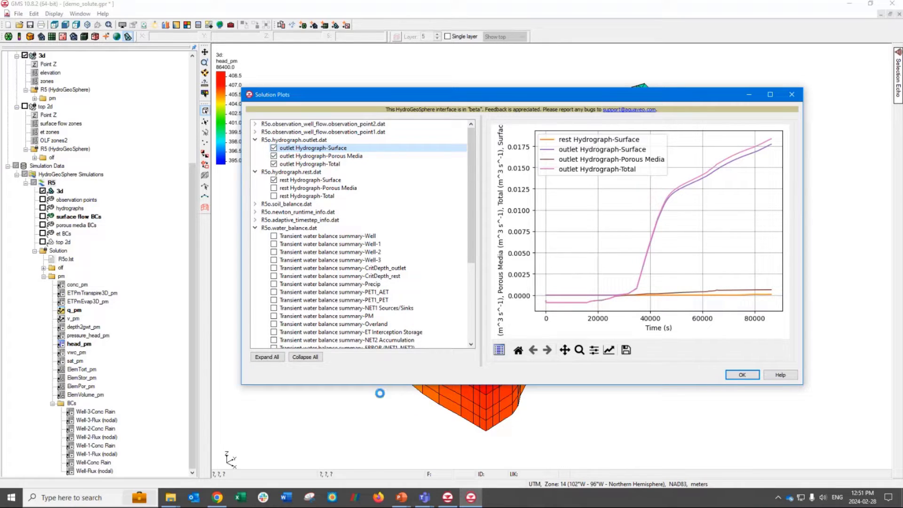
{"action": "left_click_drag", "start_coordinate": [430, 99], "coordinate": [386, 82]}
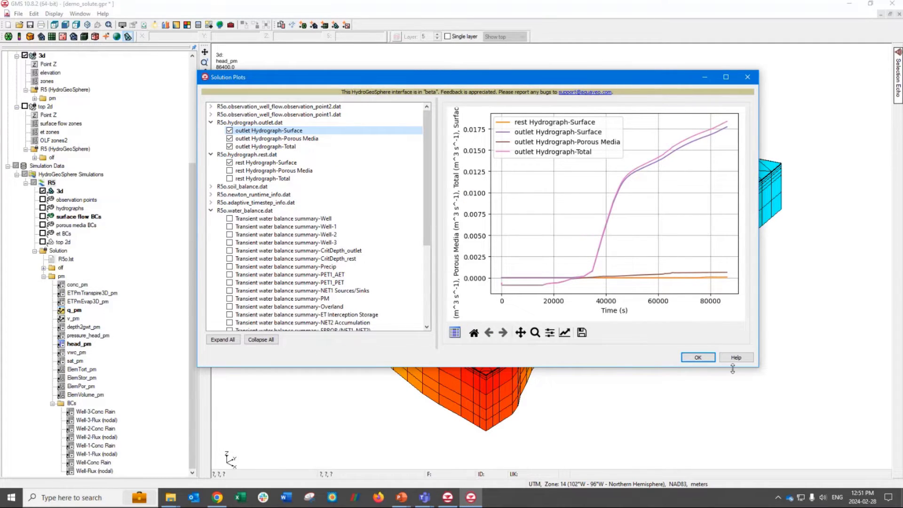
{"action": "left_click_drag", "start_coordinate": [730, 367], "coordinate": [731, 409]}
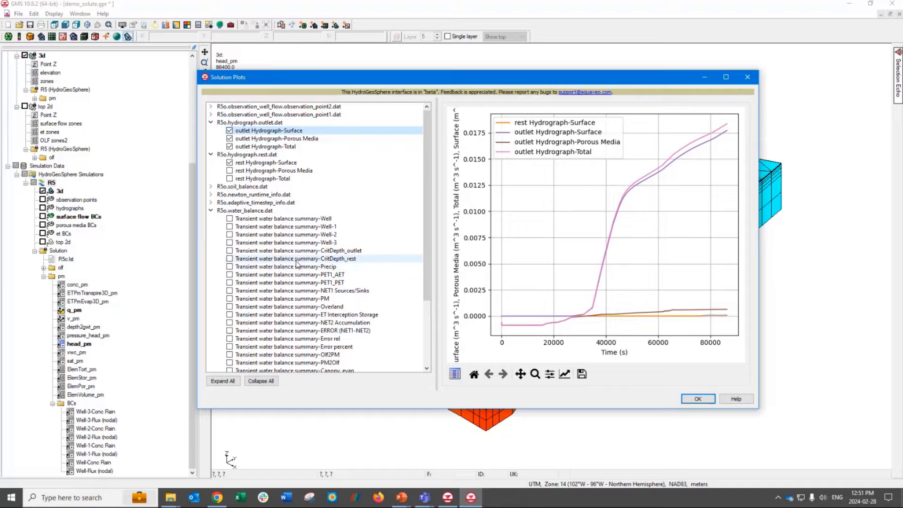
{"action": "left_click", "coordinate": [698, 398]}
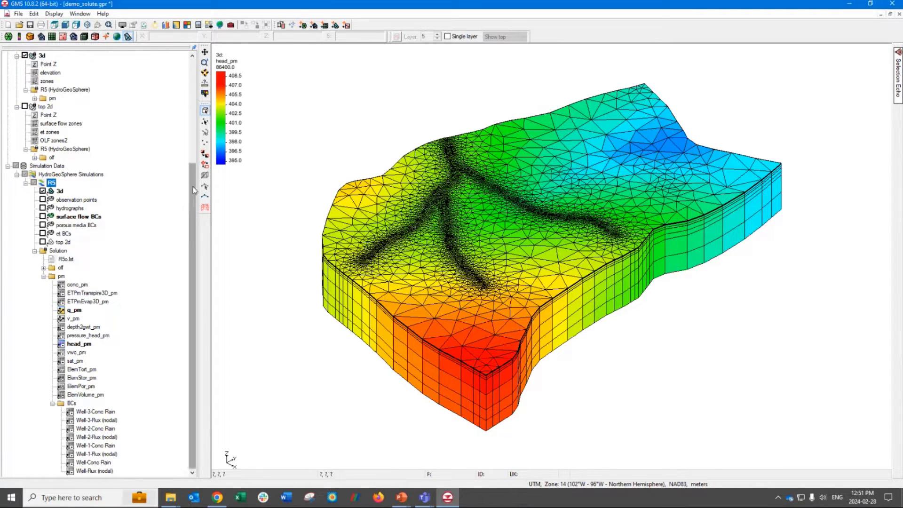
Review the full project tree and collapse the pm solution folder under R5.
{"action": "left_click_drag", "start_coordinate": [190, 177], "coordinate": [194, 324]}
{"action": "left_click_drag", "start_coordinate": [194, 328], "coordinate": [193, 222]}
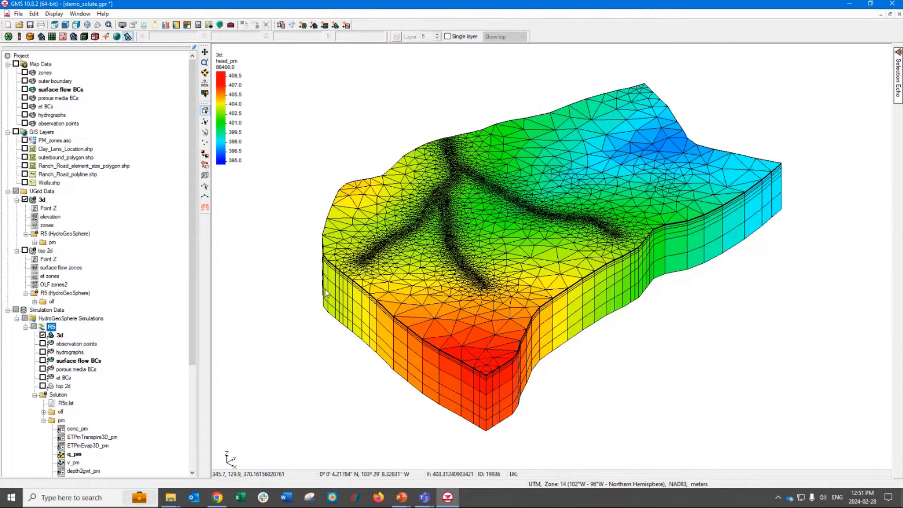
{"action": "left_click", "coordinate": [43, 421]}
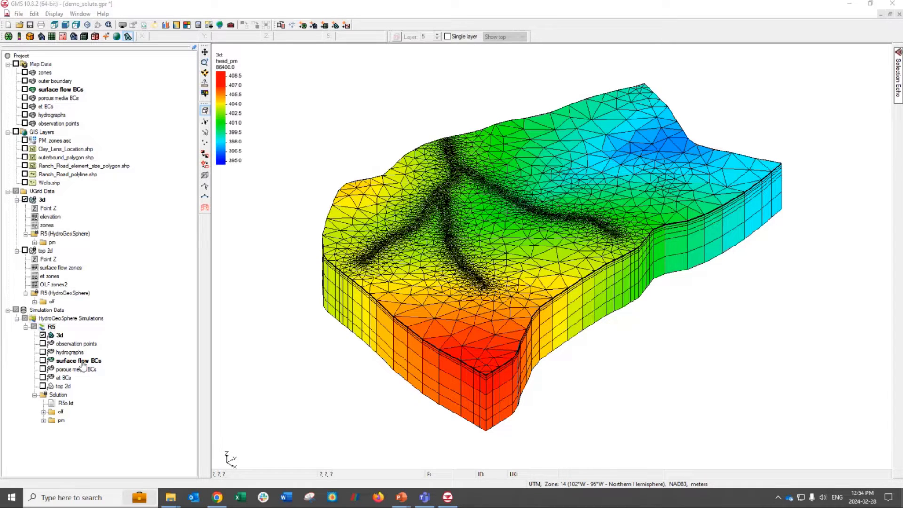
Review R5's Simulation Control settings for saturated flow, variably saturated flow and time stepping, and close the dialog without changes.
{"action": "right_click", "coordinate": [51, 327]}
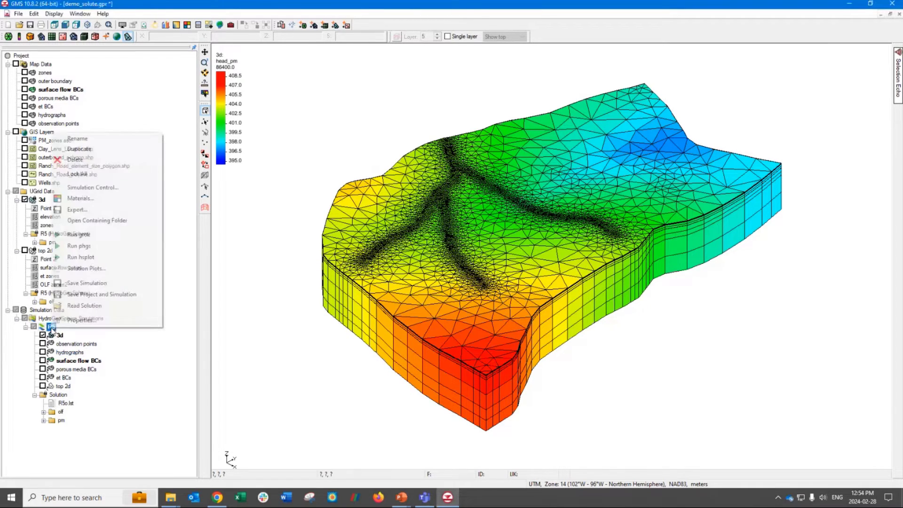
{"action": "left_click", "coordinate": [111, 187]}
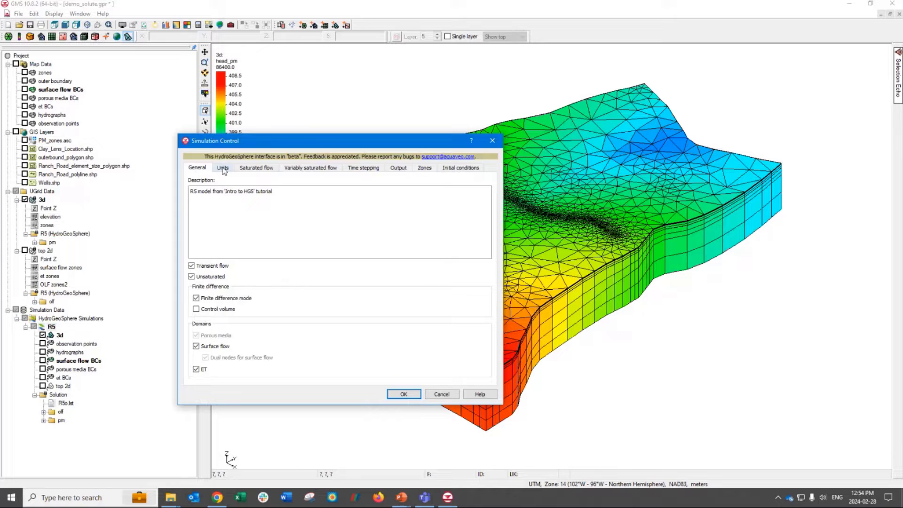
{"action": "left_click", "coordinate": [257, 168]}
{"action": "left_click", "coordinate": [298, 169]}
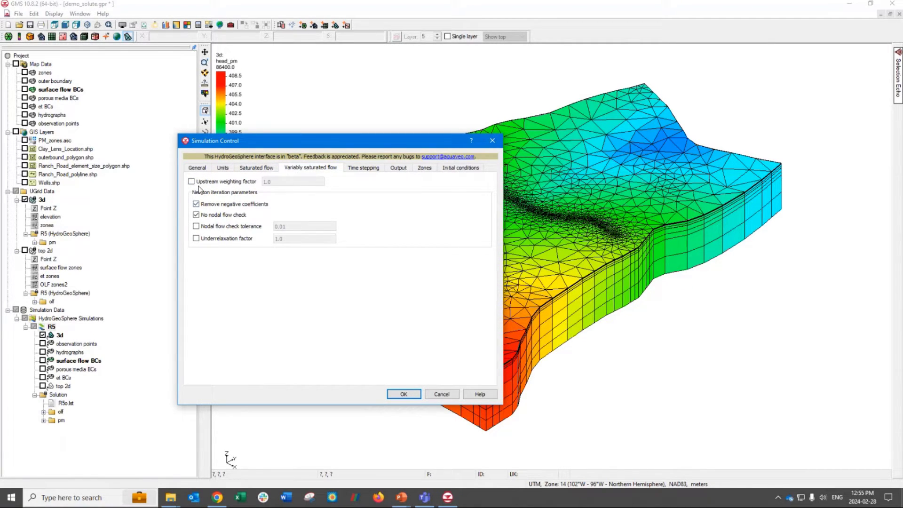
{"action": "left_click", "coordinate": [362, 168]}
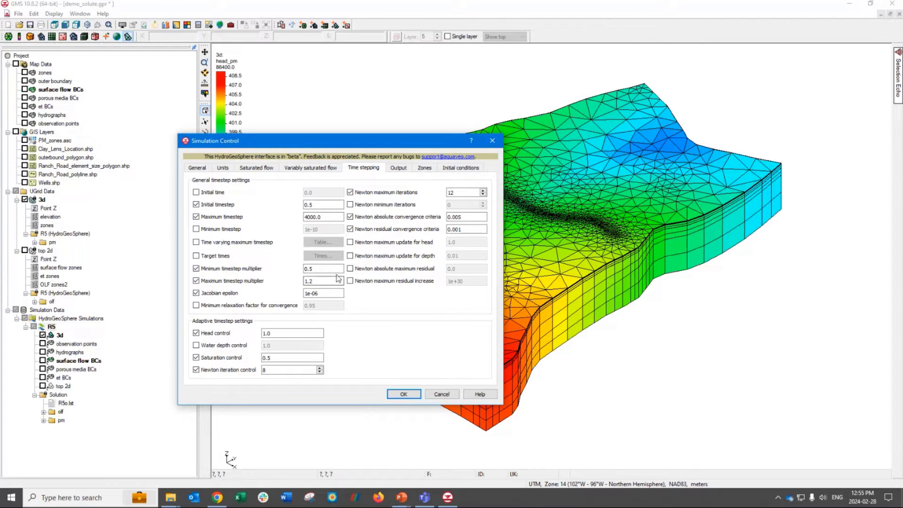
{"action": "left_click", "coordinate": [439, 392]}
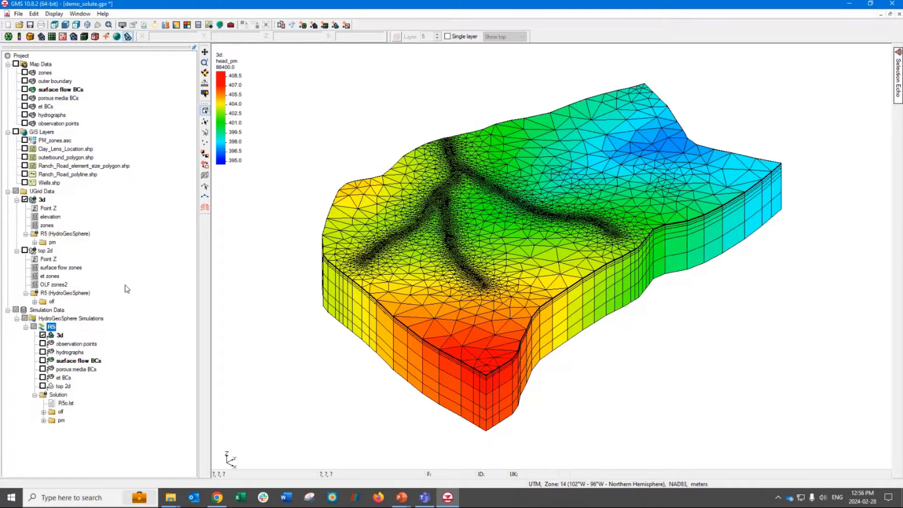
Display the zones dataset on the 3d UGrid and restrict the view to single layer 5.
{"action": "left_click", "coordinate": [46, 225]}
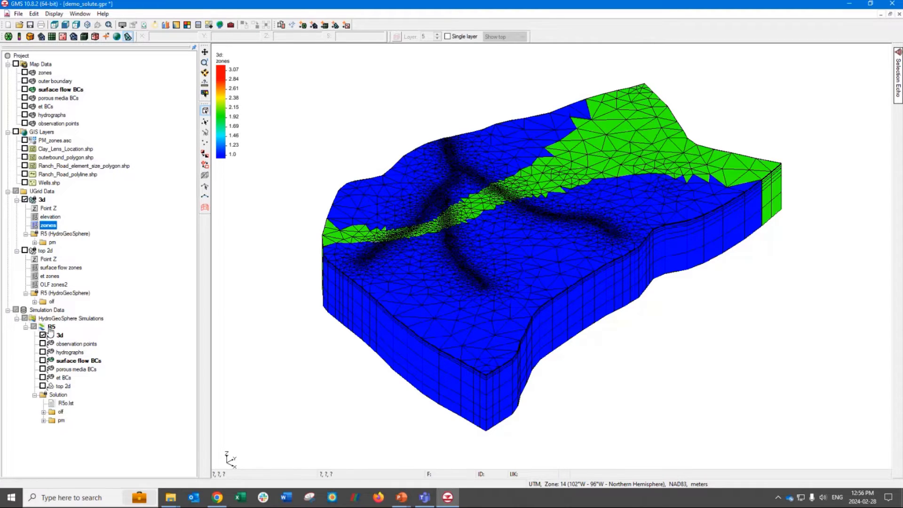
{"action": "left_click", "coordinate": [42, 335]}
{"action": "left_click", "coordinate": [42, 335]}
{"action": "left_click", "coordinate": [448, 37]}
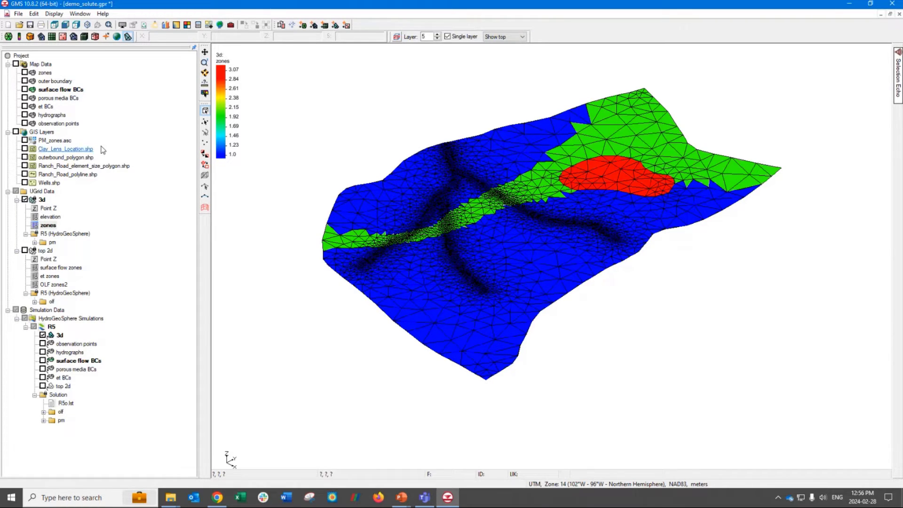
Show the zones coverage, select its clay lens polygon, and try to select the objects it intersects.
{"action": "left_click", "coordinate": [25, 73]}
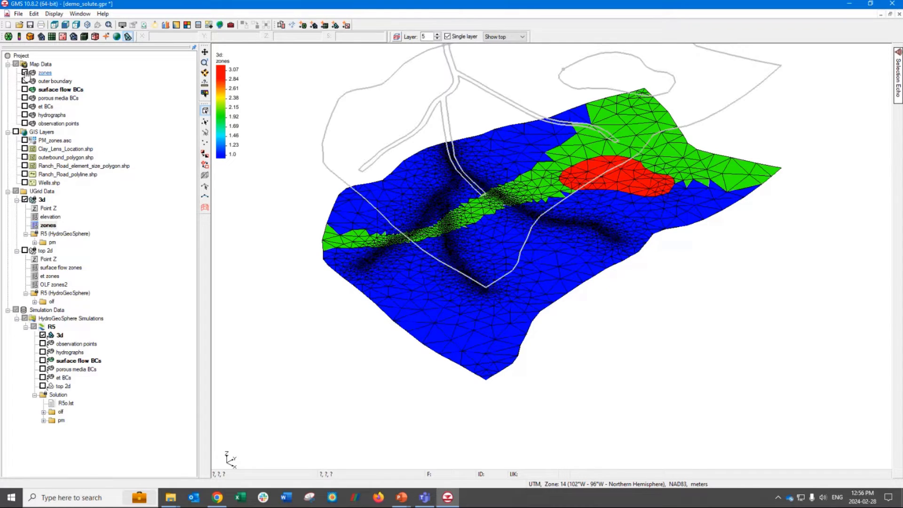
{"action": "left_click", "coordinate": [605, 76]}
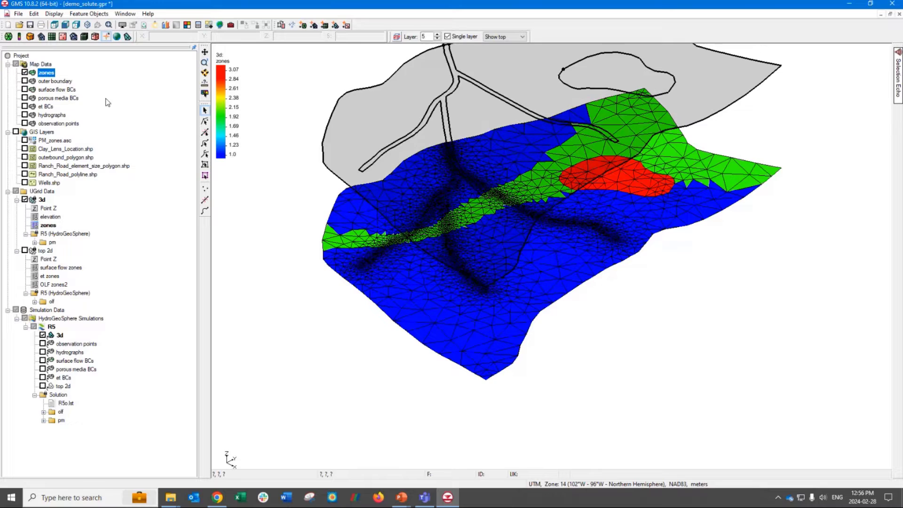
{"action": "left_click", "coordinate": [603, 74]}
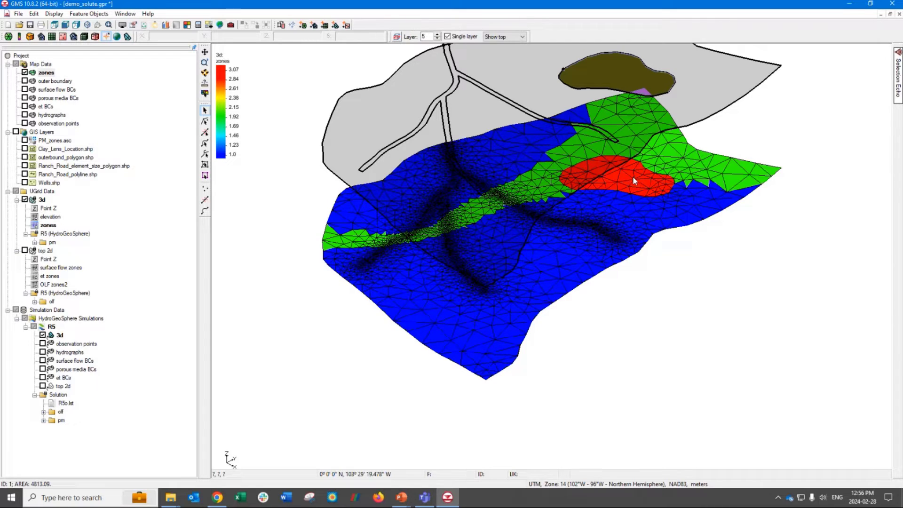
{"action": "right_click", "coordinate": [619, 74]}
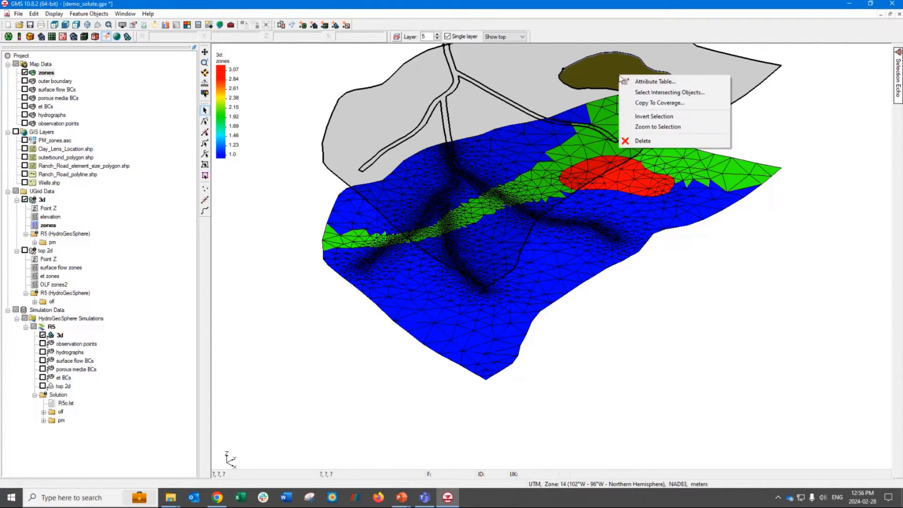
{"action": "left_click", "coordinate": [670, 93]}
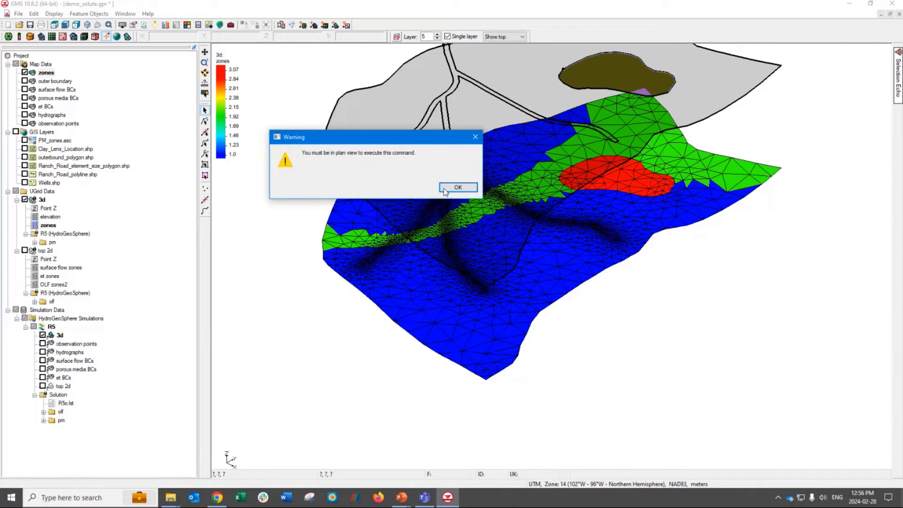
{"action": "left_click", "coordinate": [462, 189]}
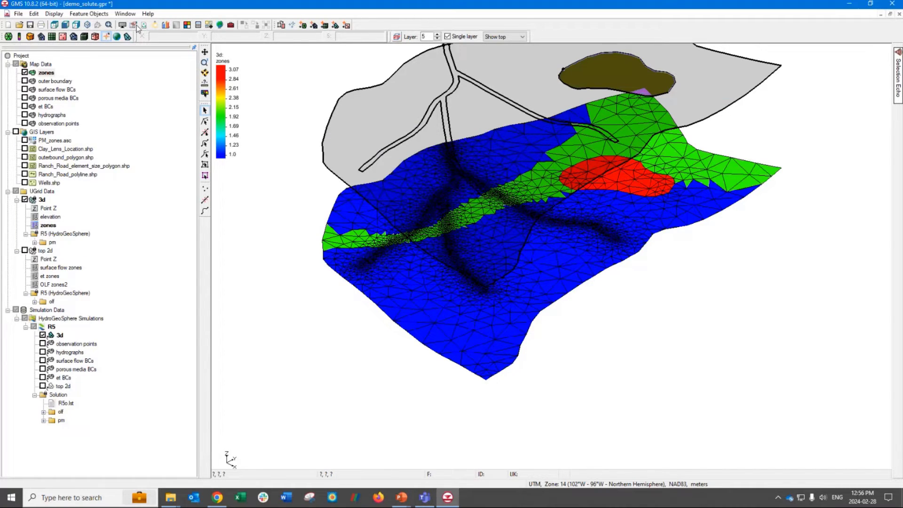
Switch to plan view and select the active UGrid cells that intersect the clay lens polygon.
{"action": "left_click", "coordinate": [57, 24]}
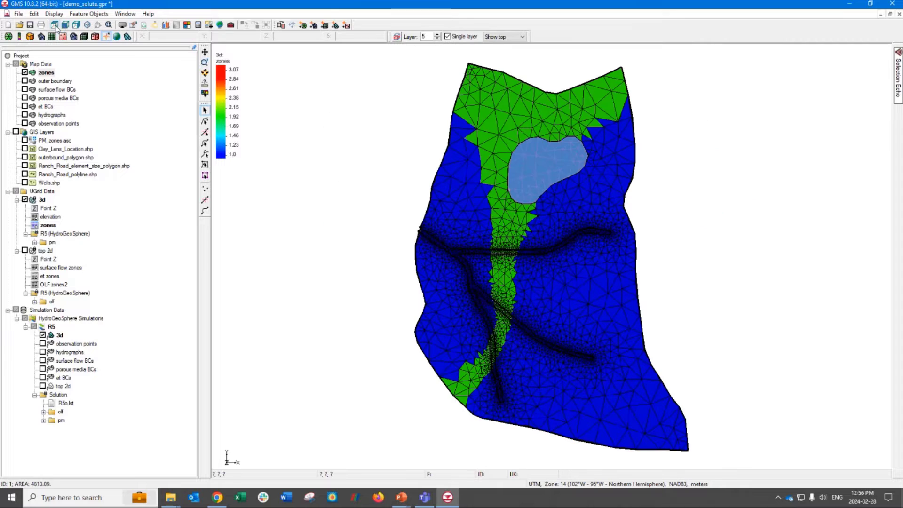
{"action": "left_click", "coordinate": [531, 122]}
{"action": "left_click", "coordinate": [535, 171]}
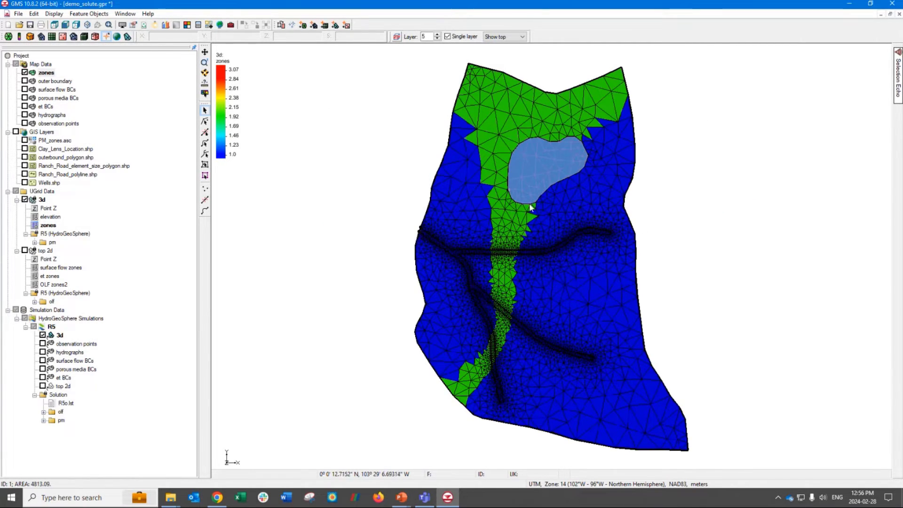
{"action": "right_click", "coordinate": [531, 168]}
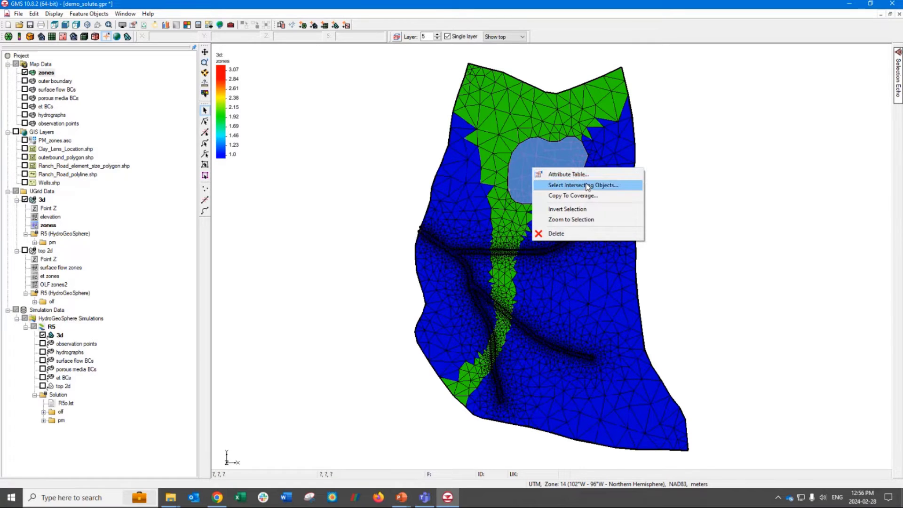
{"action": "left_click", "coordinate": [588, 185]}
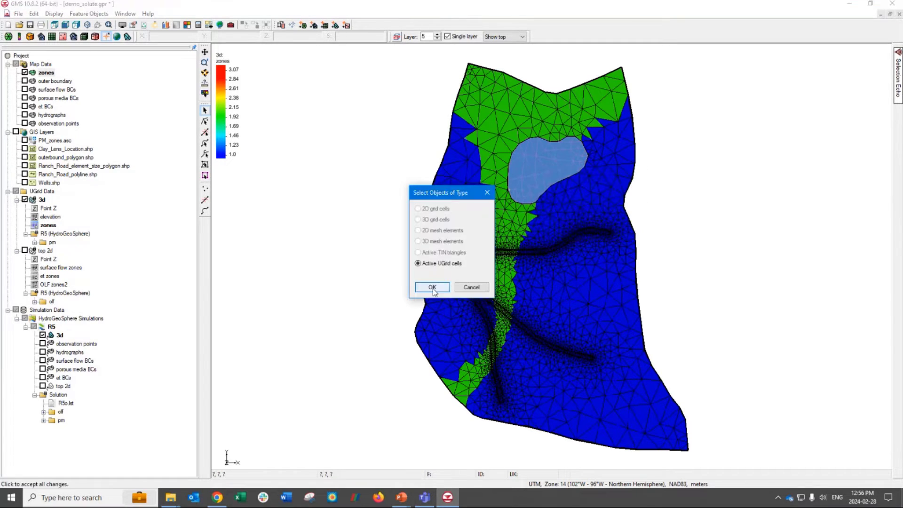
{"action": "left_click", "coordinate": [432, 289]}
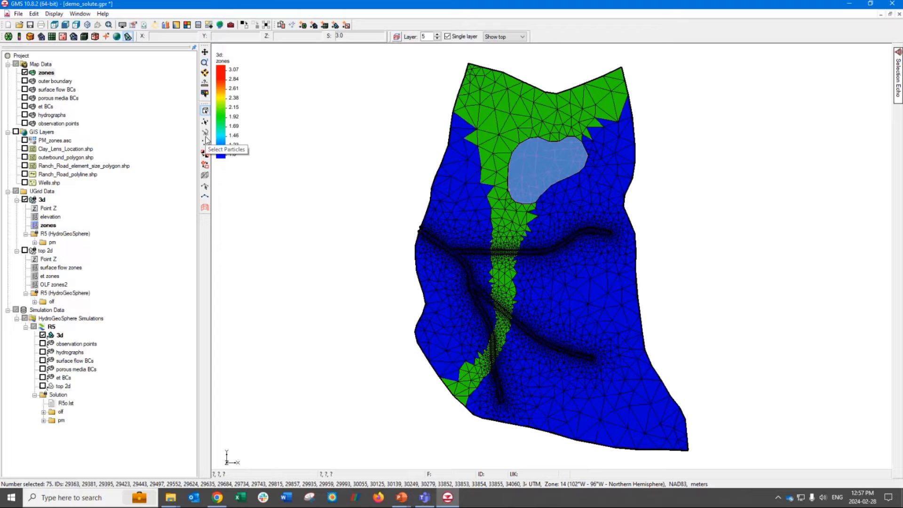
Replace the selection with six adjacent layer 5 cells beside the clay lens, spanning the blue and green zones.
{"action": "left_click", "coordinate": [509, 124]}
{"action": "left_click", "coordinate": [481, 141]}
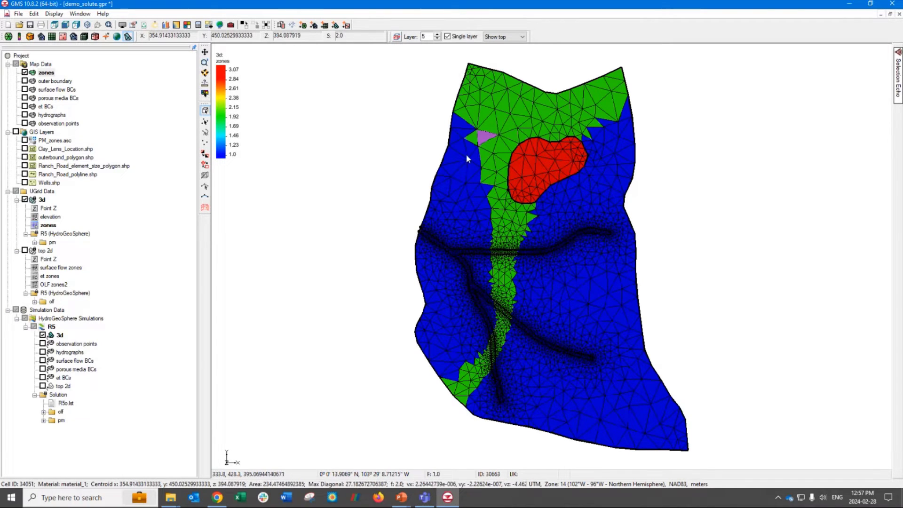
{"action": "left_click", "coordinate": [480, 179]}
{"action": "left_click", "coordinate": [479, 179], "text": "shift"}
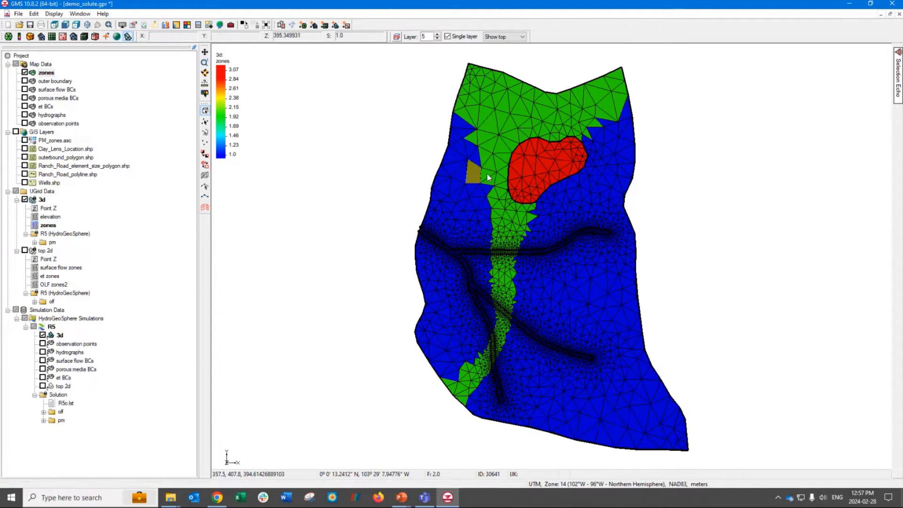
{"action": "left_click", "coordinate": [487, 175], "text": "shift"}
{"action": "left_click", "coordinate": [490, 164], "text": "shift"}
{"action": "left_click", "coordinate": [485, 156], "text": "shift"}
{"action": "left_click", "coordinate": [476, 159], "text": "shift"}
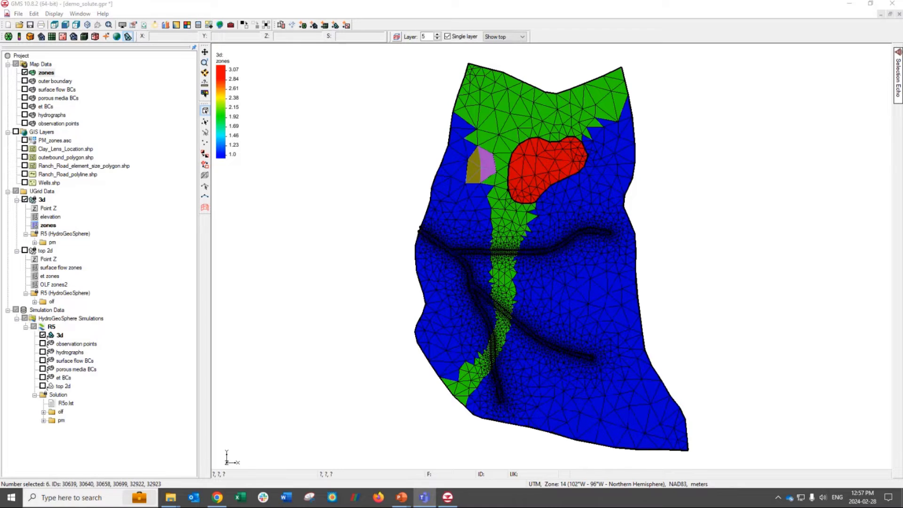
Try toggling Finite difference mode in R5's Simulation Control, leave it enabled, and close the dialog.
{"action": "right_click", "coordinate": [53, 328]}
{"action": "left_click", "coordinate": [103, 183]}
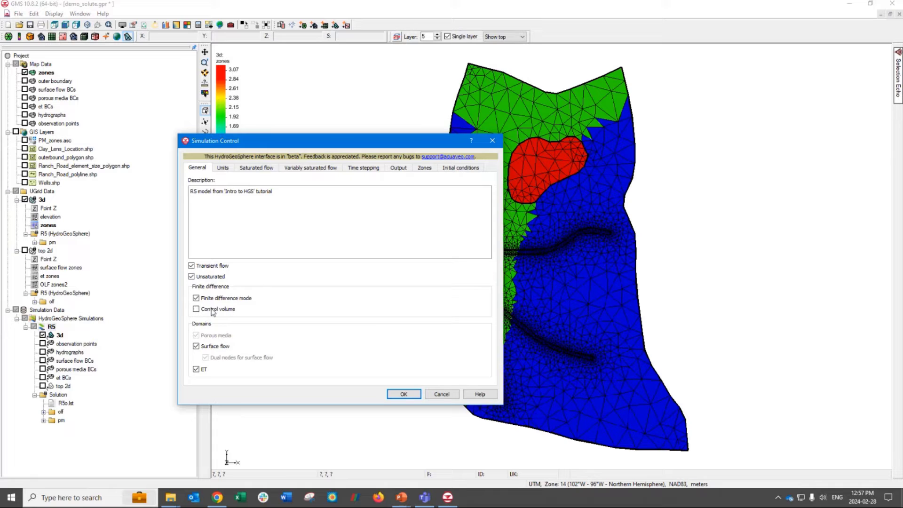
{"action": "left_click", "coordinate": [196, 298]}
{"action": "left_click", "coordinate": [197, 298]}
{"action": "left_click", "coordinate": [197, 298]}
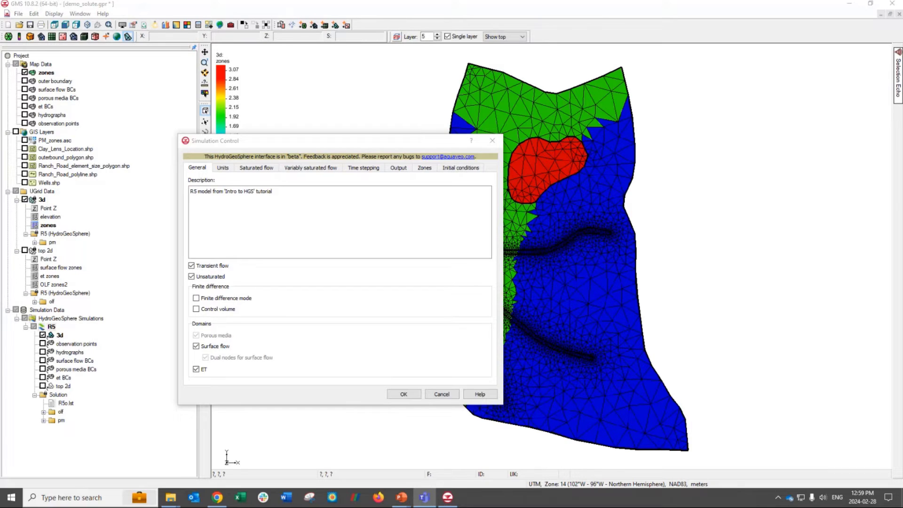
{"action": "left_click", "coordinate": [196, 298]}
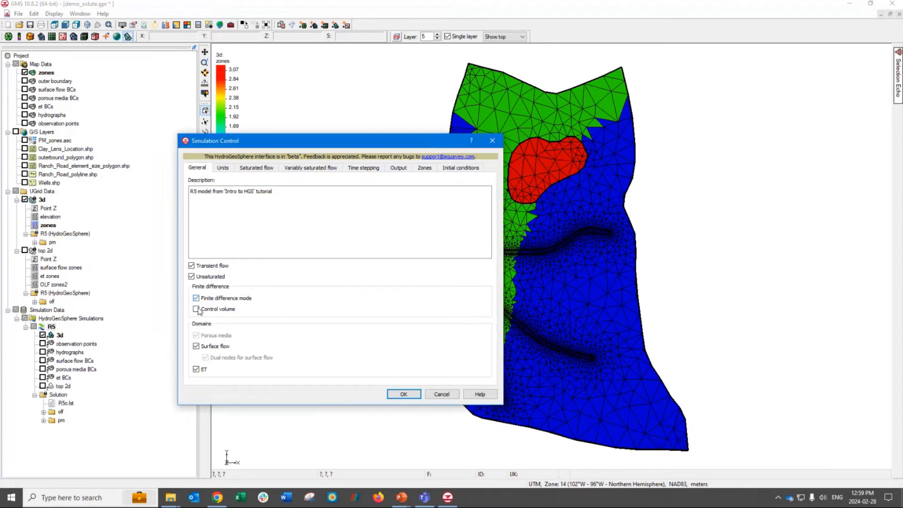
{"action": "left_click", "coordinate": [197, 298]}
{"action": "left_click", "coordinate": [197, 298]}
{"action": "left_click", "coordinate": [418, 394]}
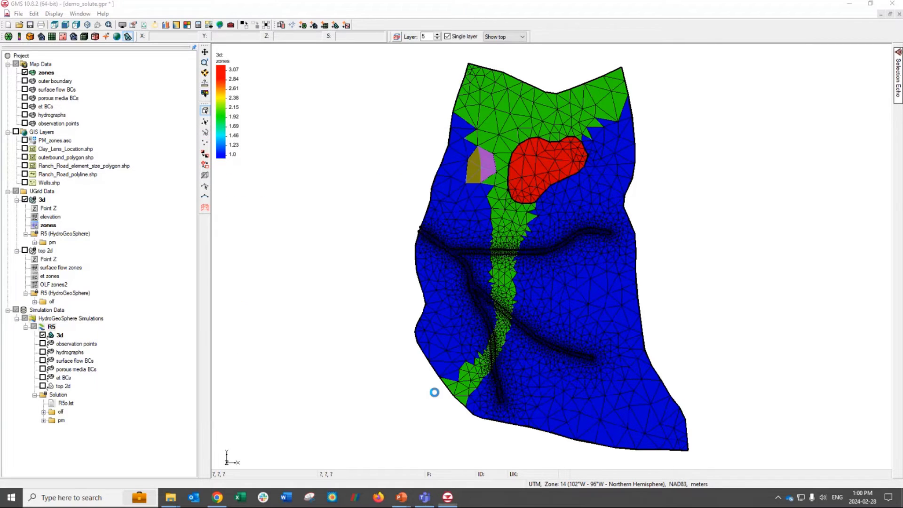
Run phgs for R5, enlarge the run window's text output, and abort the run.
{"action": "right_click", "coordinate": [52, 328]}
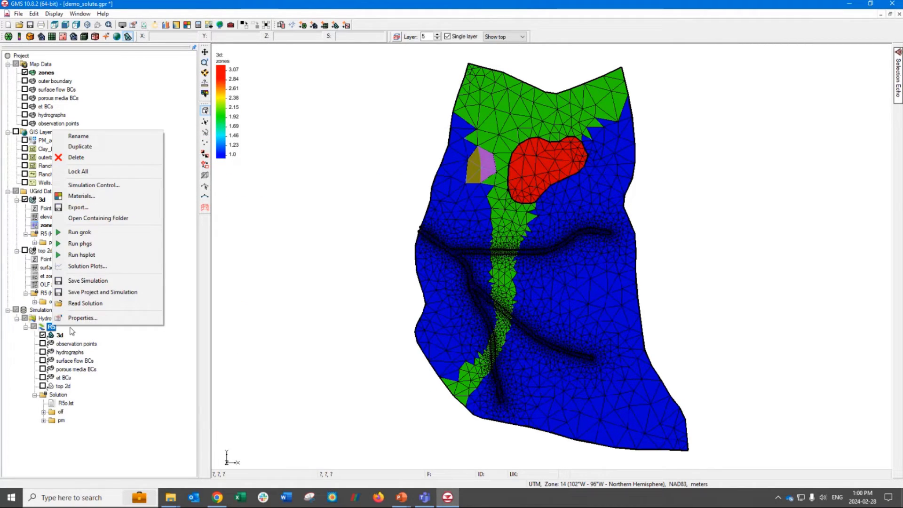
{"action": "left_click", "coordinate": [99, 244]}
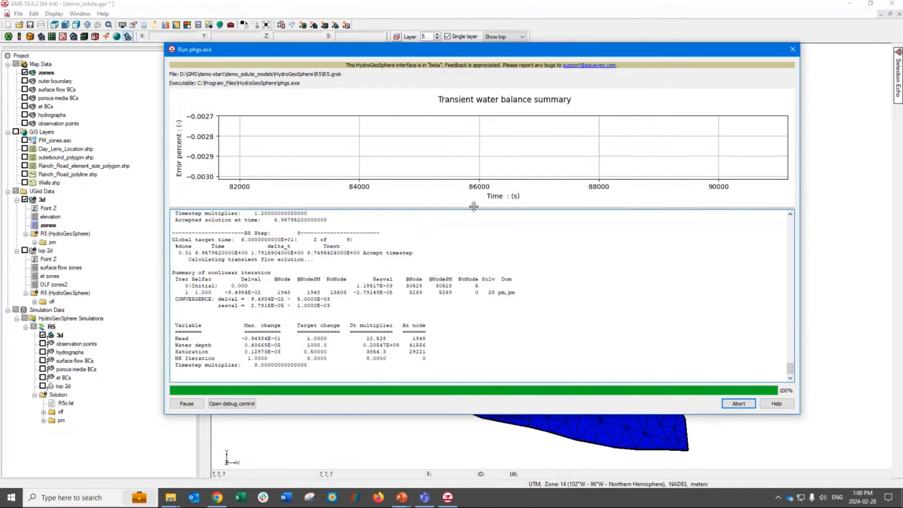
{"action": "left_click_drag", "start_coordinate": [474, 209], "coordinate": [432, 100]}
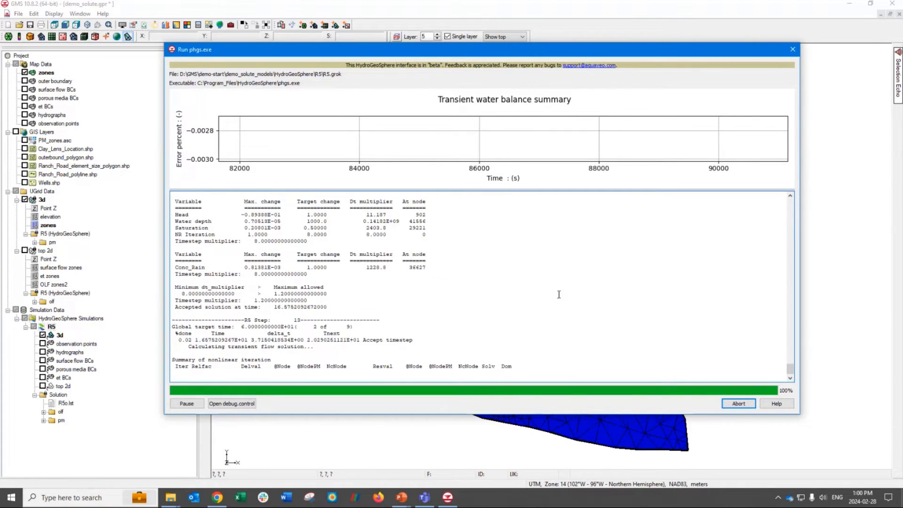
{"action": "left_click", "coordinate": [746, 406]}
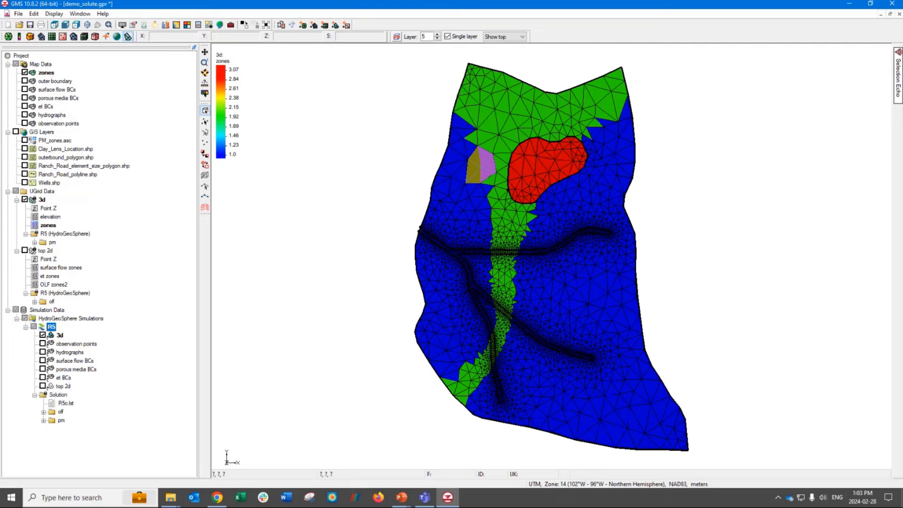
Delete the last output time, 86400.0, from R5's Simulation Control and accept the change.
{"action": "right_click", "coordinate": [52, 327]}
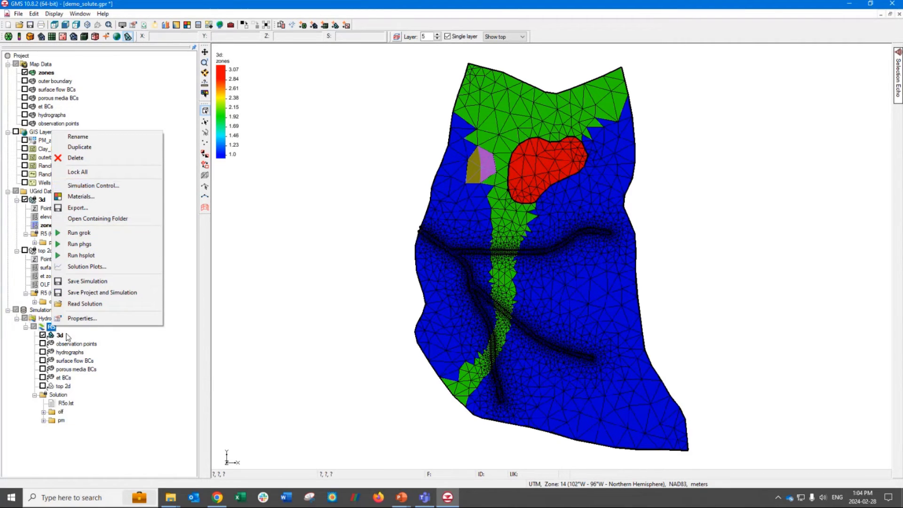
{"action": "left_click", "coordinate": [93, 185]}
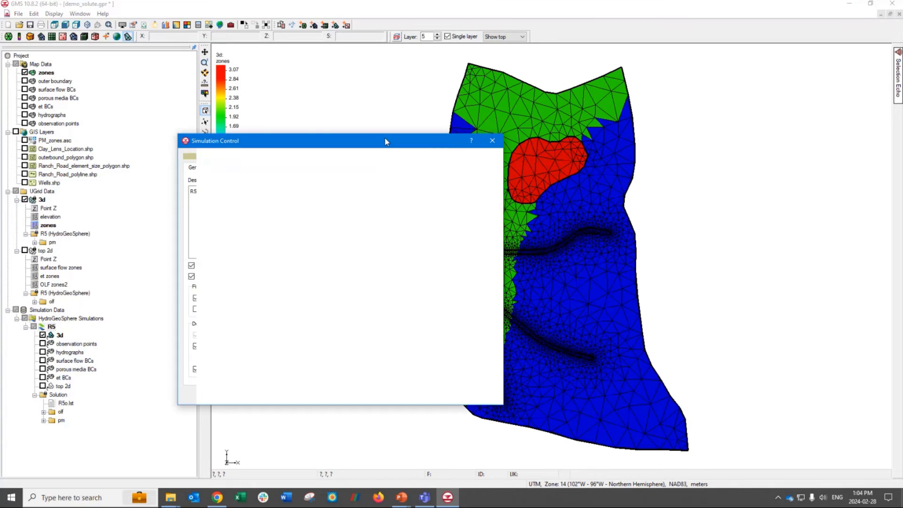
{"action": "left_click", "coordinate": [398, 168]}
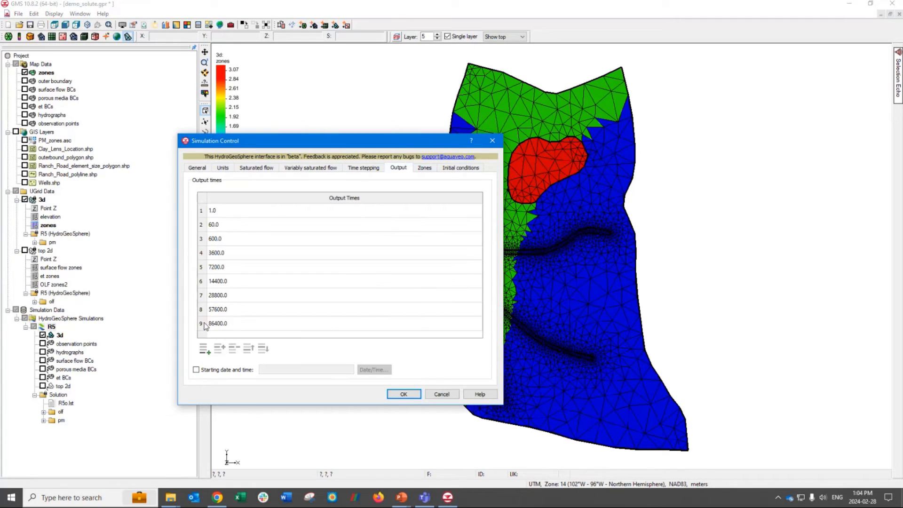
{"action": "left_click", "coordinate": [371, 309]}
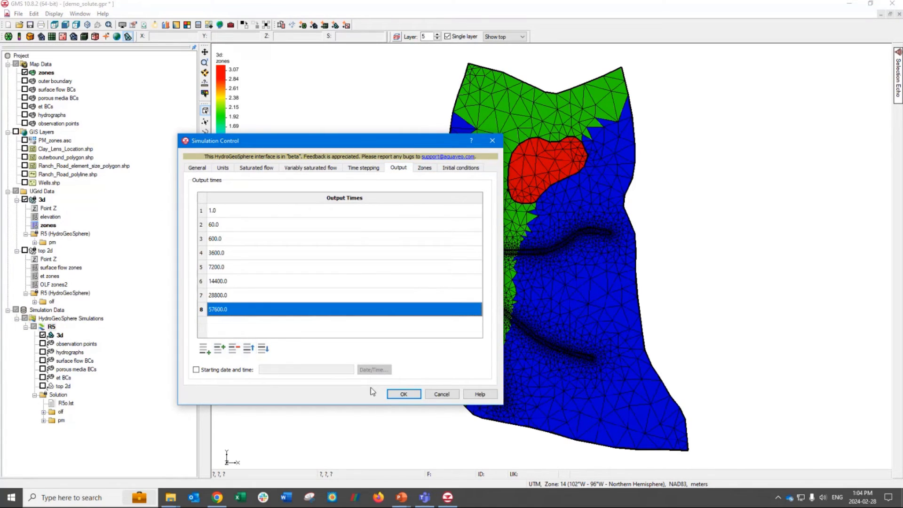
{"action": "left_click", "coordinate": [402, 394]}
{"action": "left_click", "coordinate": [51, 326]}
{"action": "right_click", "coordinate": [52, 327]}
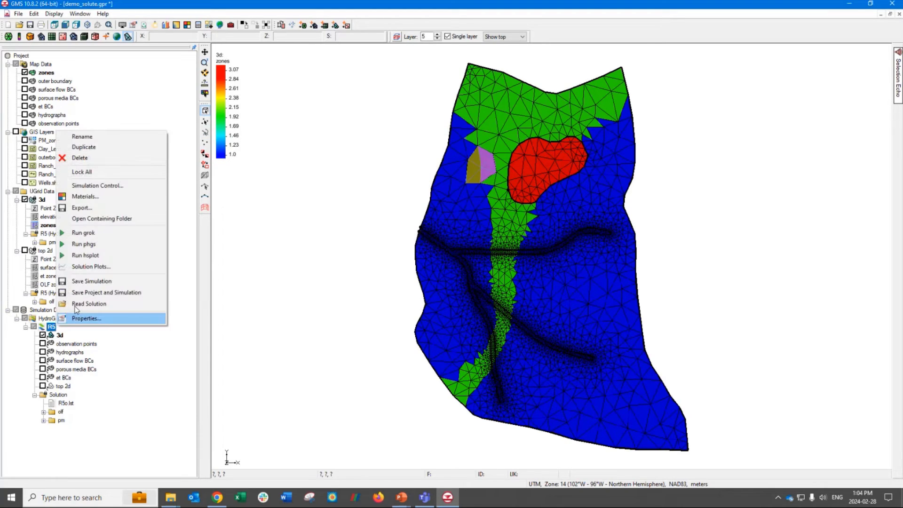
{"action": "left_click", "coordinate": [323, 258]}
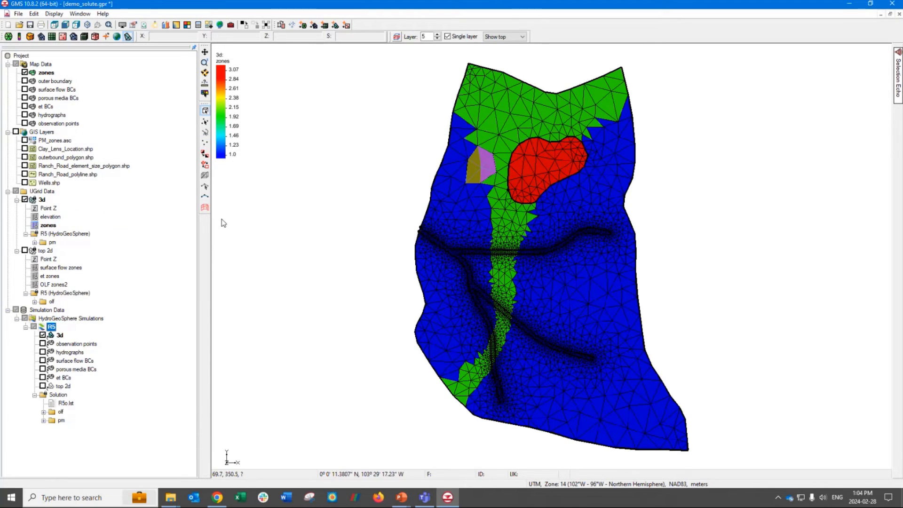
Switch to the R5 folder in File Explorer, sort it by date modified, widen the window and look through the simulation output files.
{"action": "mouse_move", "coordinate": [178, 497]}
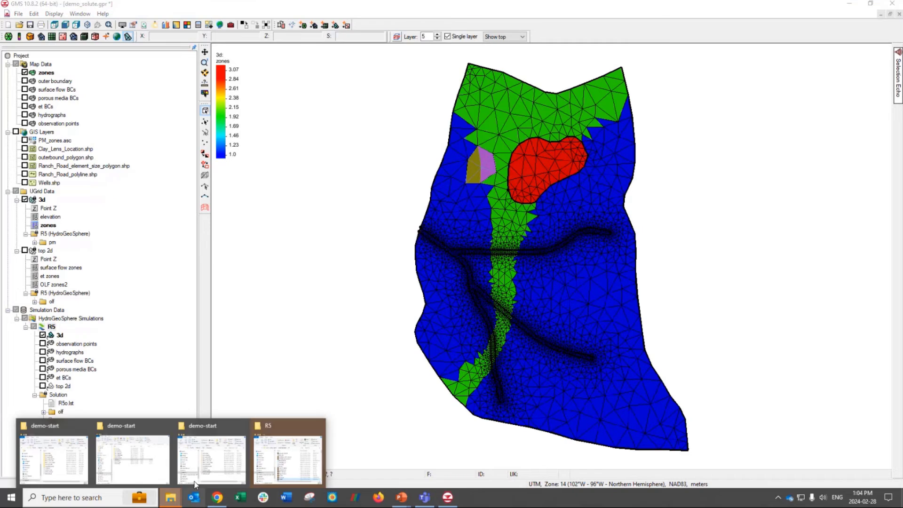
{"action": "left_click", "coordinate": [280, 460]}
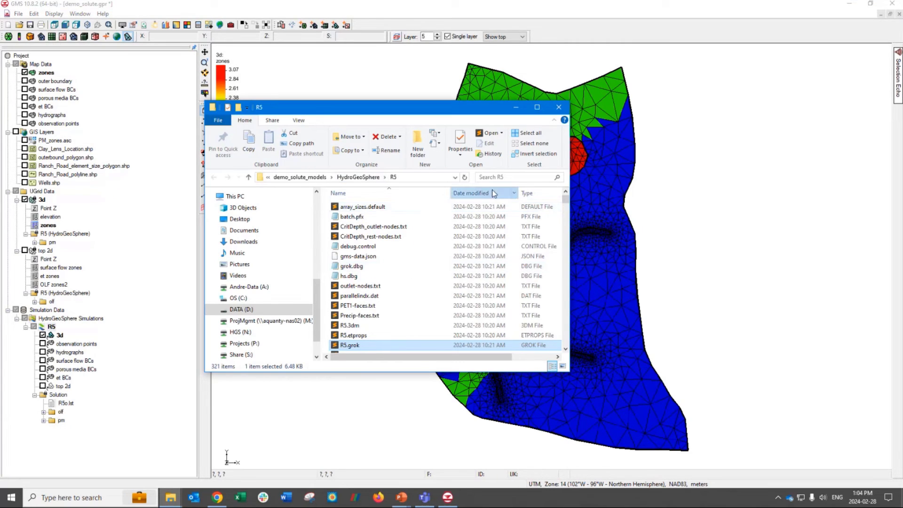
{"action": "scroll", "coordinate": [482, 226], "scroll_direction": "down", "scroll_amount": 20}
{"action": "scroll", "coordinate": [478, 226], "scroll_direction": "up", "scroll_amount": 20}
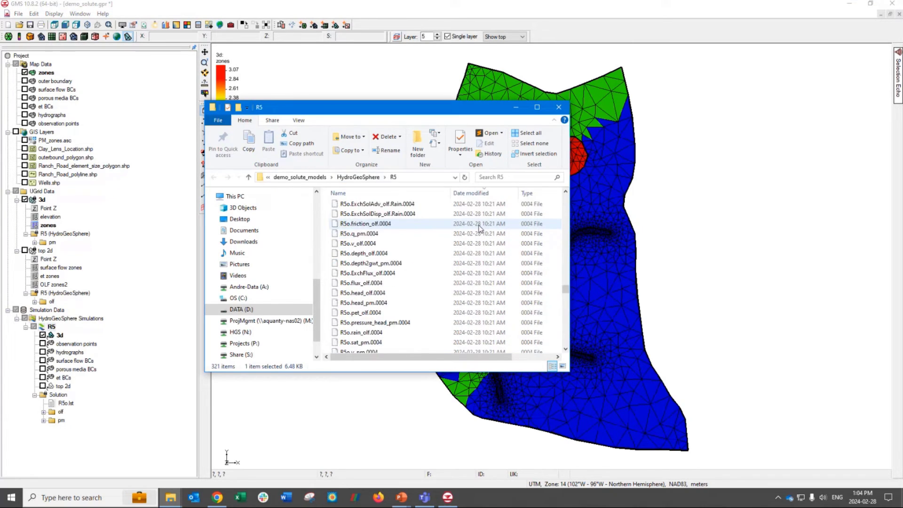
{"action": "scroll", "coordinate": [478, 221], "scroll_direction": "up", "scroll_amount": 15}
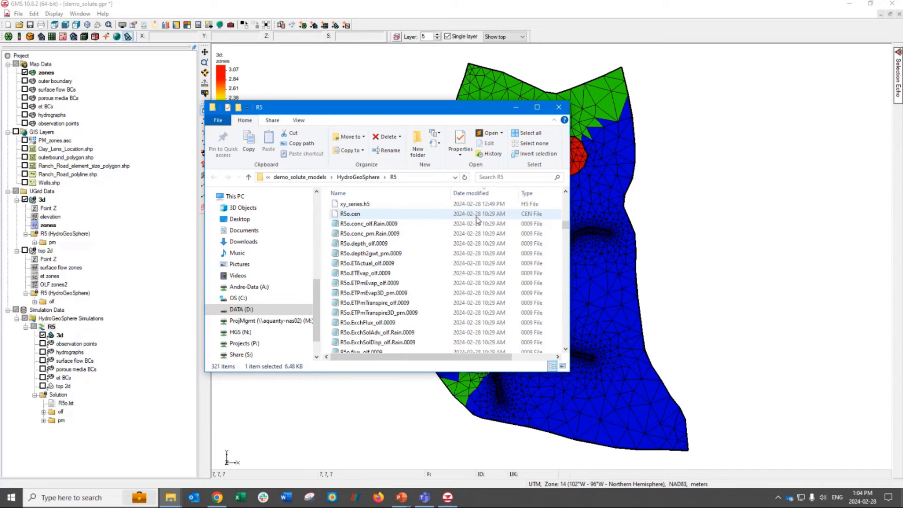
{"action": "scroll", "coordinate": [480, 236], "scroll_direction": "down", "scroll_amount": 20}
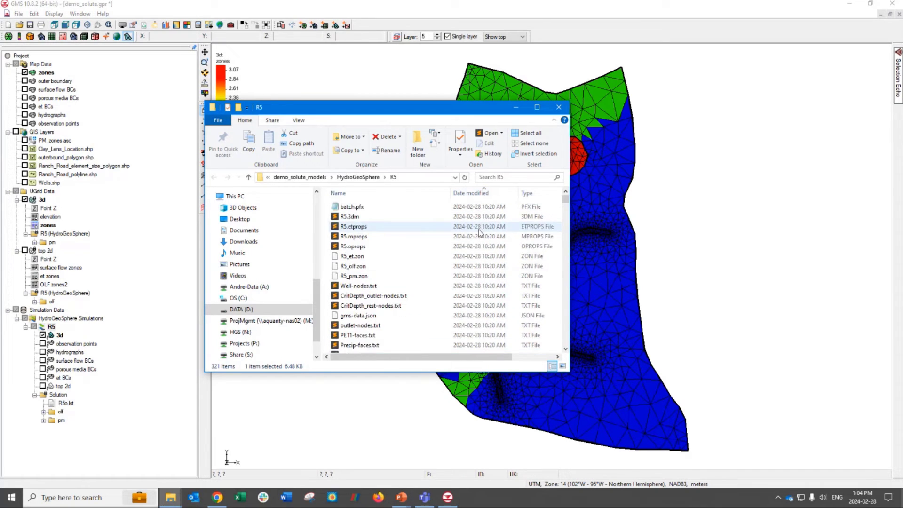
{"action": "scroll", "coordinate": [505, 273], "scroll_direction": "down", "scroll_amount": 10}
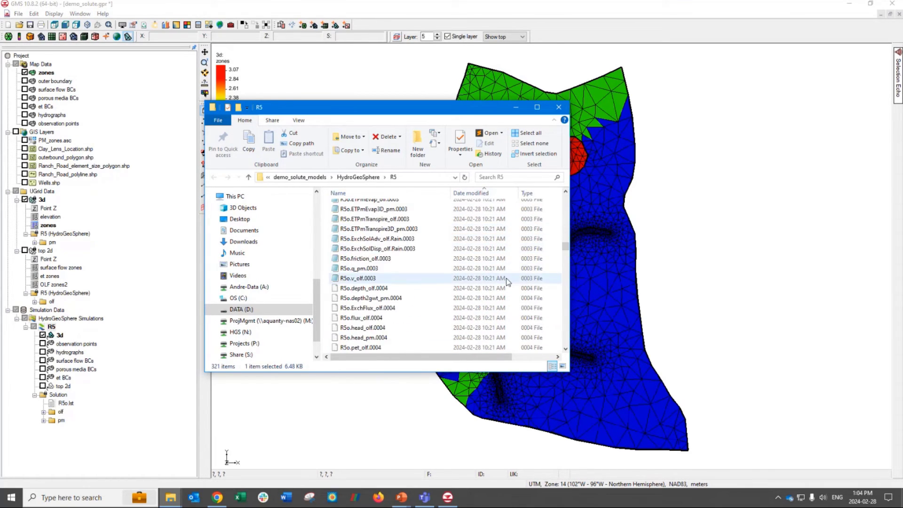
{"action": "left_click_drag", "start_coordinate": [569, 273], "coordinate": [686, 274]}
{"action": "scroll", "coordinate": [494, 287], "scroll_direction": "down", "scroll_amount": 20}
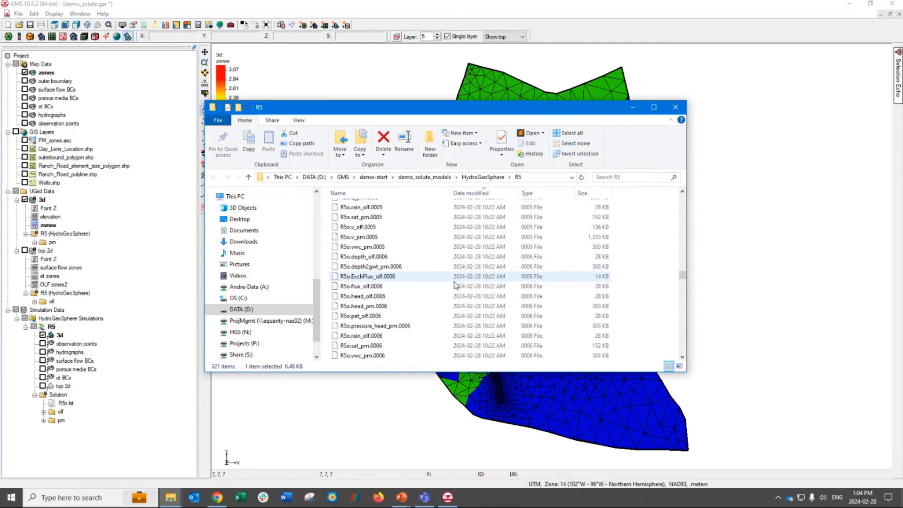
{"action": "scroll", "coordinate": [455, 293], "scroll_direction": "down", "scroll_amount": 3}
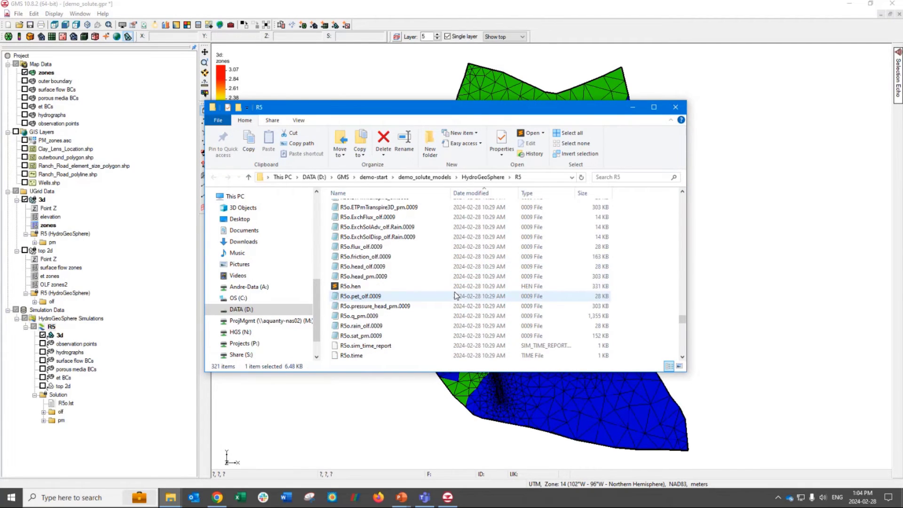
Select the 0009 output files from R5o.conc_olf.Rain.0009 through R5o.head_pm.0009.
{"action": "left_click", "coordinate": [387, 278]}
{"action": "scroll", "coordinate": [400, 245], "scroll_direction": "up", "scroll_amount": 3}
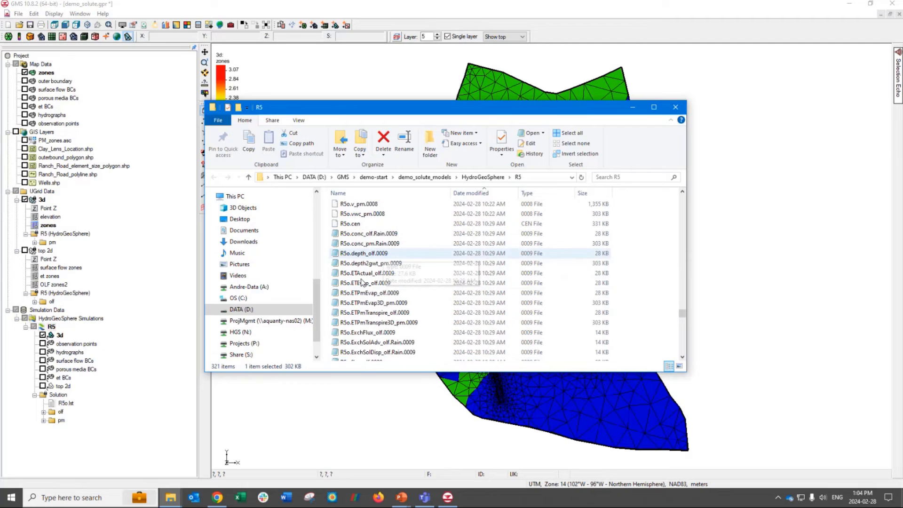
{"action": "scroll", "coordinate": [407, 276], "scroll_direction": "up", "scroll_amount": 1}
{"action": "scroll", "coordinate": [414, 287], "scroll_direction": "down", "scroll_amount": 1}
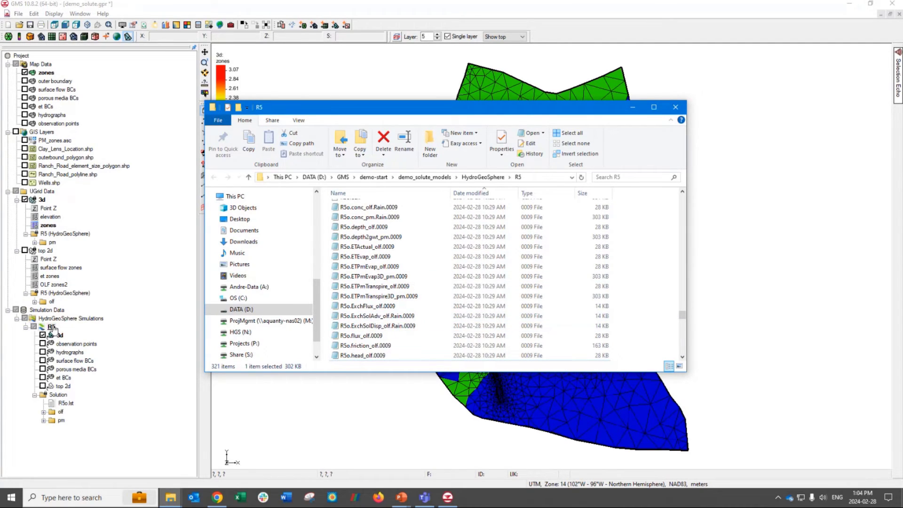
{"action": "scroll", "coordinate": [380, 310], "scroll_direction": "down", "scroll_amount": 2}
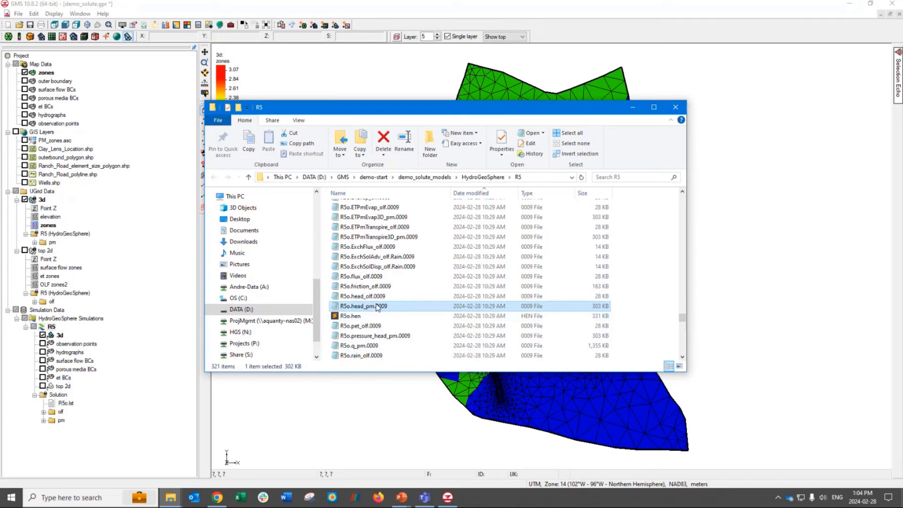
{"action": "scroll", "coordinate": [379, 311], "scroll_direction": "up", "scroll_amount": 4}
{"action": "left_click", "coordinate": [372, 263], "text": "shift"}
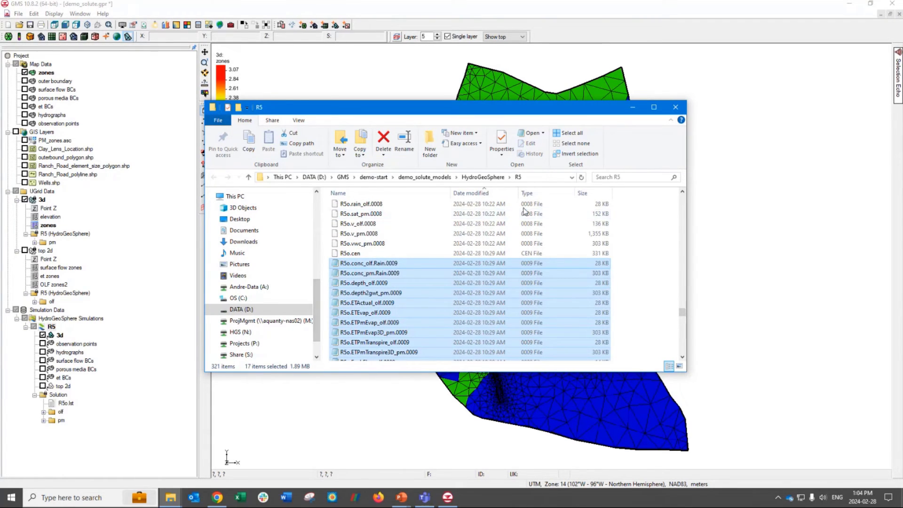
Return briefly to GMS, reopen the R5 folder and look through the most recently modified files.
{"action": "left_click", "coordinate": [101, 468]}
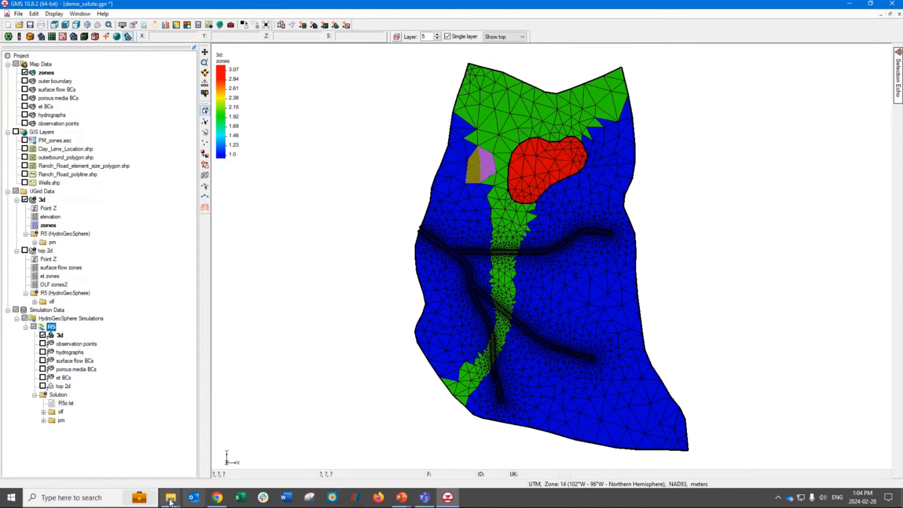
{"action": "mouse_move", "coordinate": [170, 502]}
{"action": "left_click", "coordinate": [287, 454]}
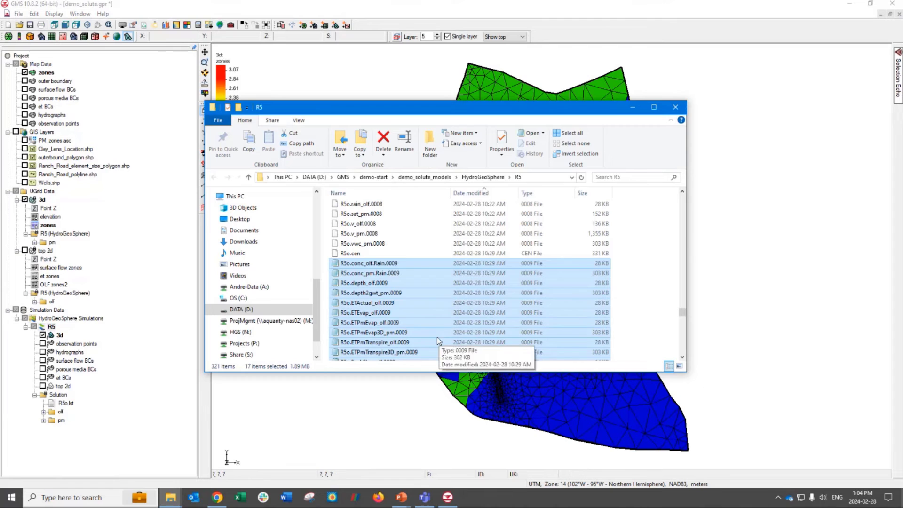
{"action": "scroll", "coordinate": [436, 337], "scroll_direction": "up", "scroll_amount": 3}
{"action": "scroll", "coordinate": [437, 337], "scroll_direction": "down", "scroll_amount": 10}
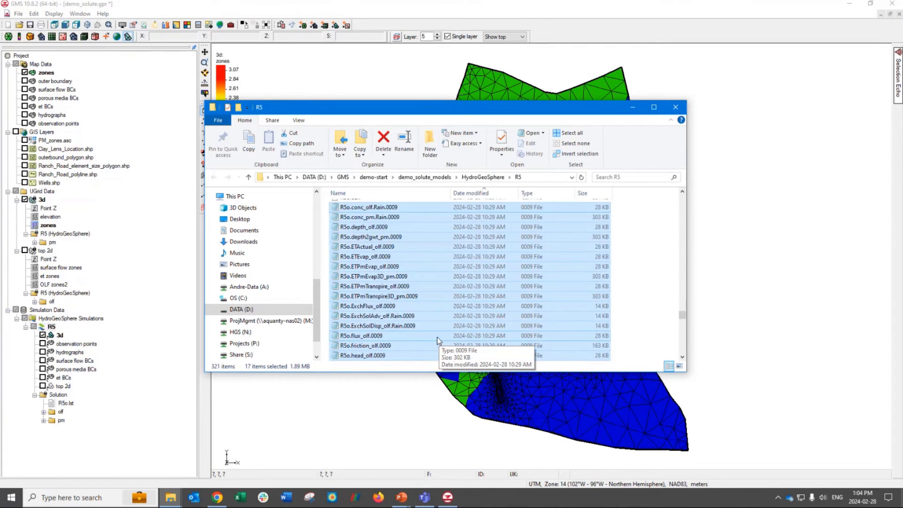
{"action": "scroll", "coordinate": [441, 329], "scroll_direction": "down", "scroll_amount": 18}
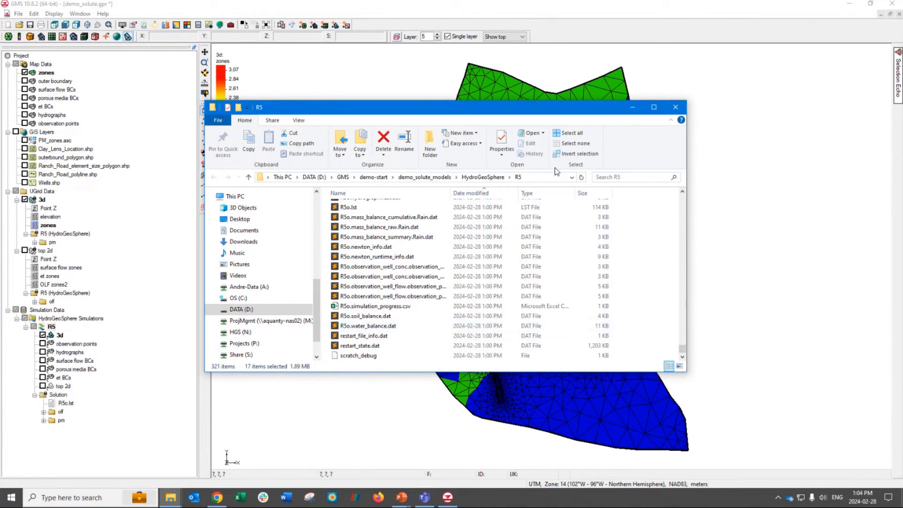
Sort the R5 folder by file type, open R5o.hgs_output_files.txt and review its list of output files.
{"action": "left_click", "coordinate": [545, 193]}
{"action": "left_click_drag", "start_coordinate": [681, 198], "coordinate": [679, 359]}
{"action": "scroll", "coordinate": [386, 264], "scroll_direction": "up", "scroll_amount": 1}
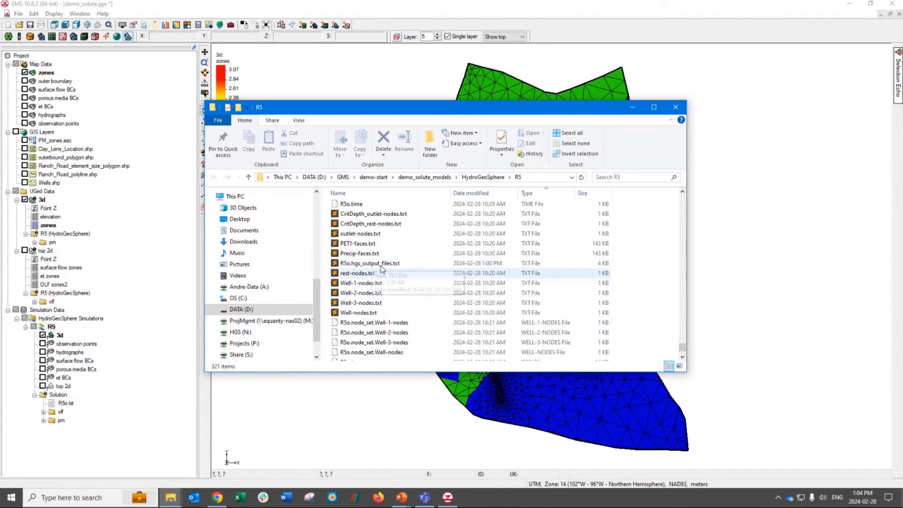
{"action": "scroll", "coordinate": [386, 264], "scroll_direction": "up", "scroll_amount": 1}
{"action": "double_click", "coordinate": [389, 294]}
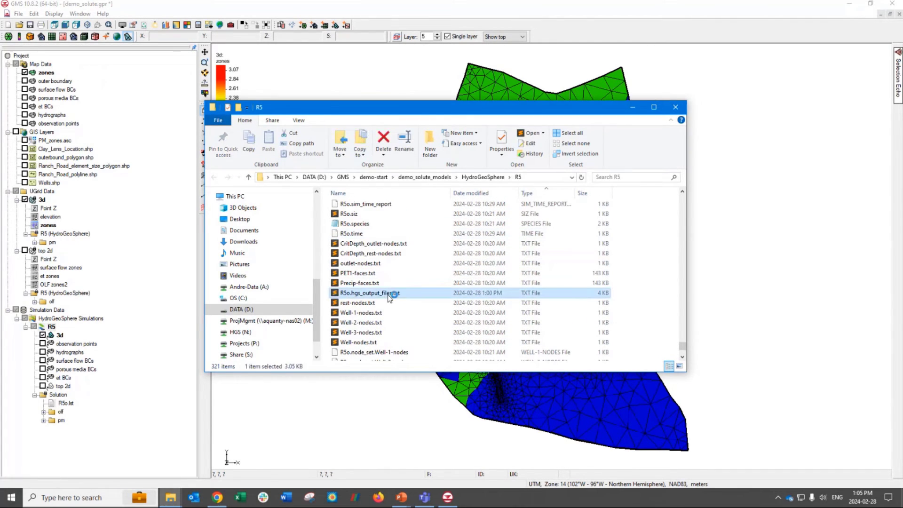
{"action": "scroll", "coordinate": [391, 297], "scroll_direction": "down", "scroll_amount": 5}
{"action": "scroll", "coordinate": [397, 277], "scroll_direction": "up", "scroll_amount": 4}
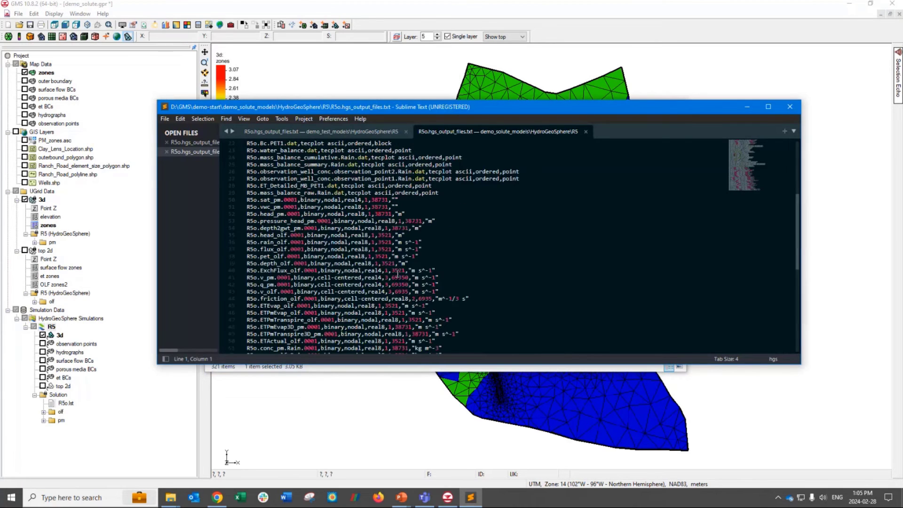
{"action": "scroll", "coordinate": [397, 272], "scroll_direction": "up", "scroll_amount": 1}
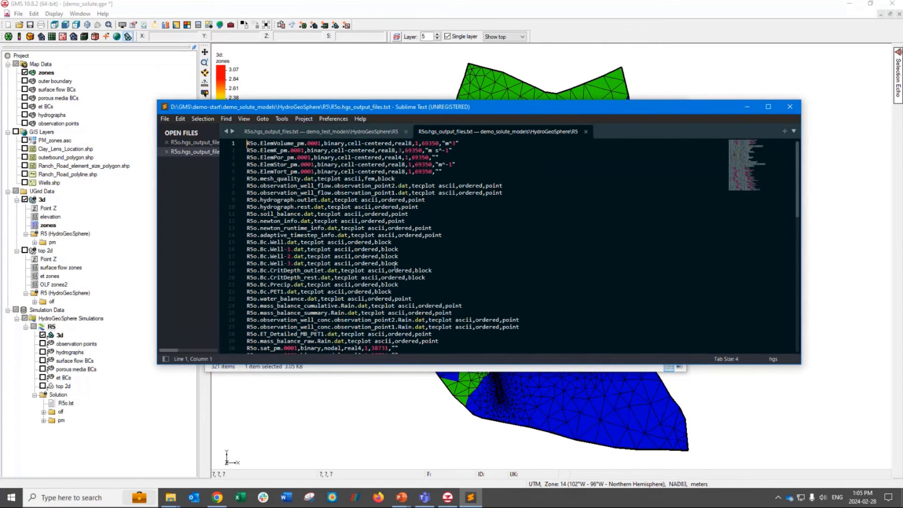
Save the R5 simulation in GMS, run grok for it and close the grok run window.
{"action": "left_click", "coordinate": [51, 328]}
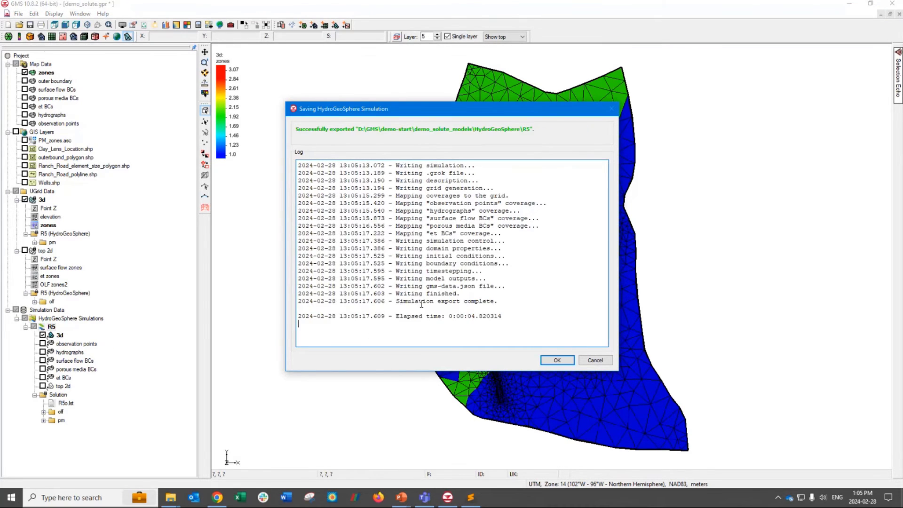
{"action": "key", "text": "Return"}
{"action": "right_click", "coordinate": [51, 327]}
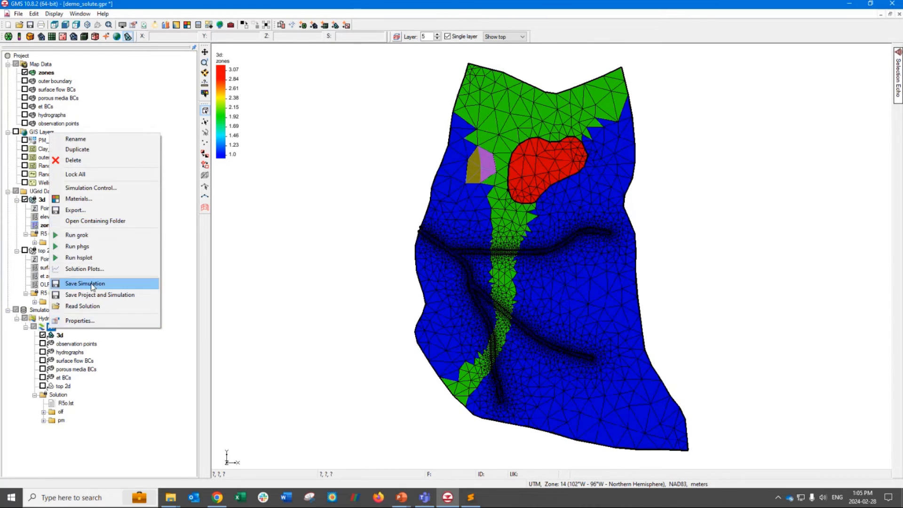
{"action": "left_click", "coordinate": [93, 235]}
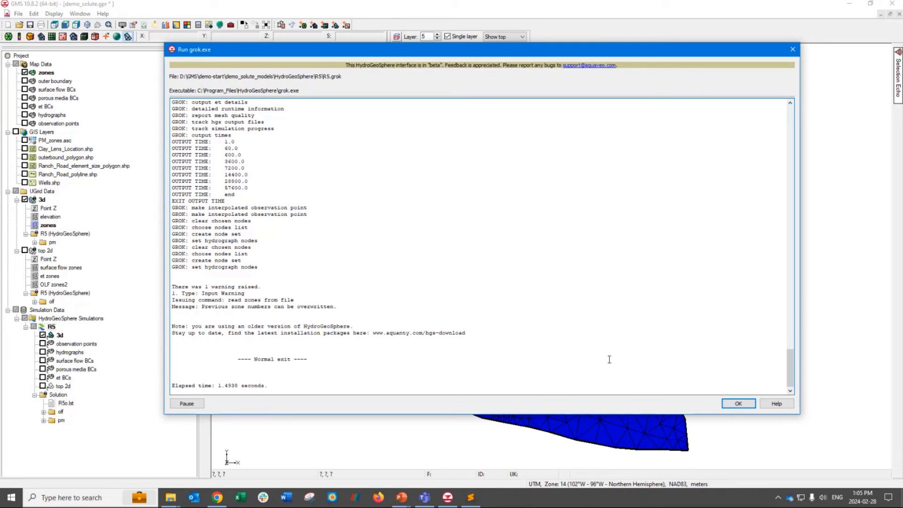
{"action": "left_click", "coordinate": [739, 403]}
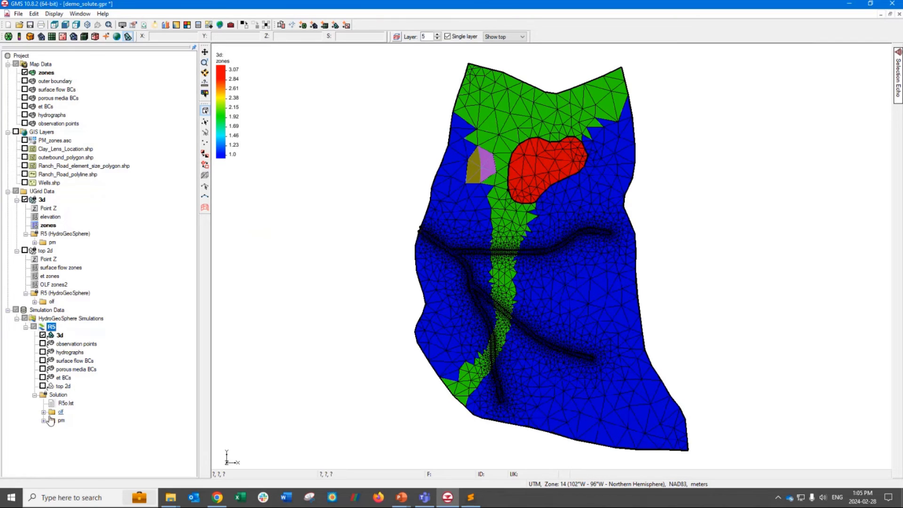
Run phgs for R5 to completion and close the run window.
{"action": "right_click", "coordinate": [52, 326]}
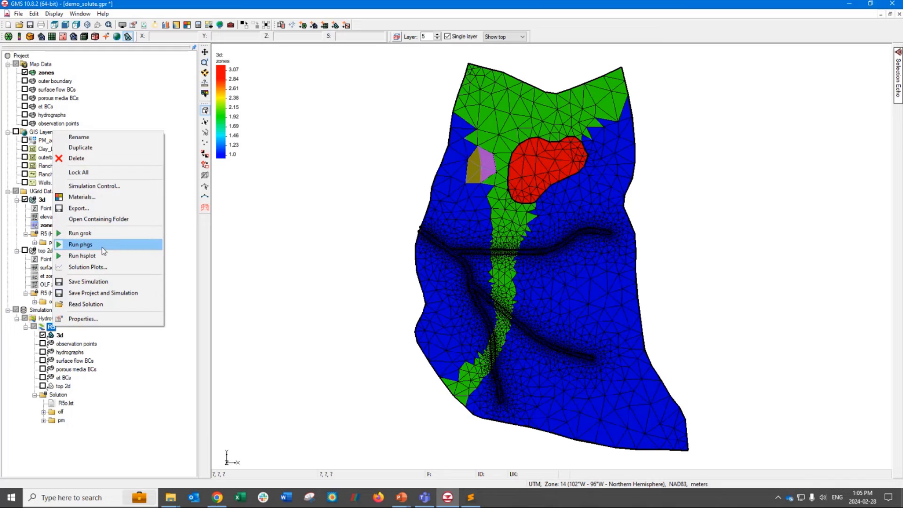
{"action": "left_click", "coordinate": [113, 242]}
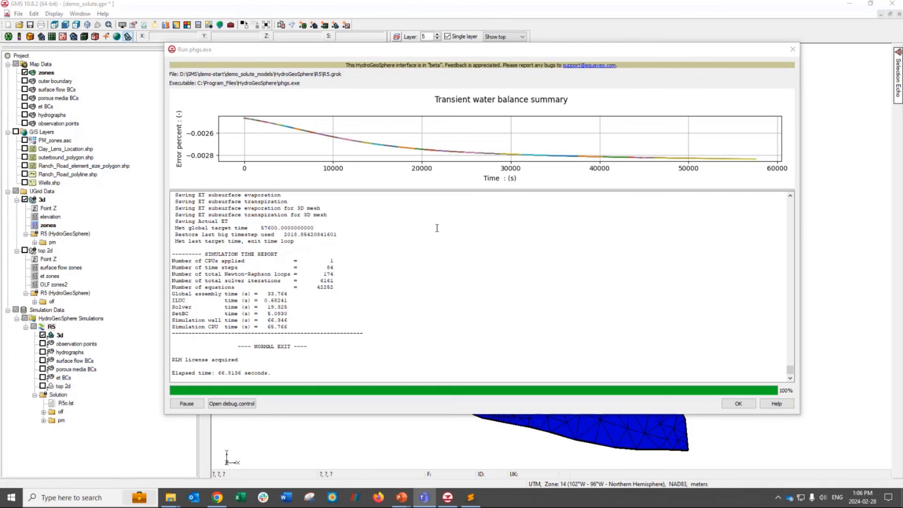
{"action": "left_click", "coordinate": [738, 403]}
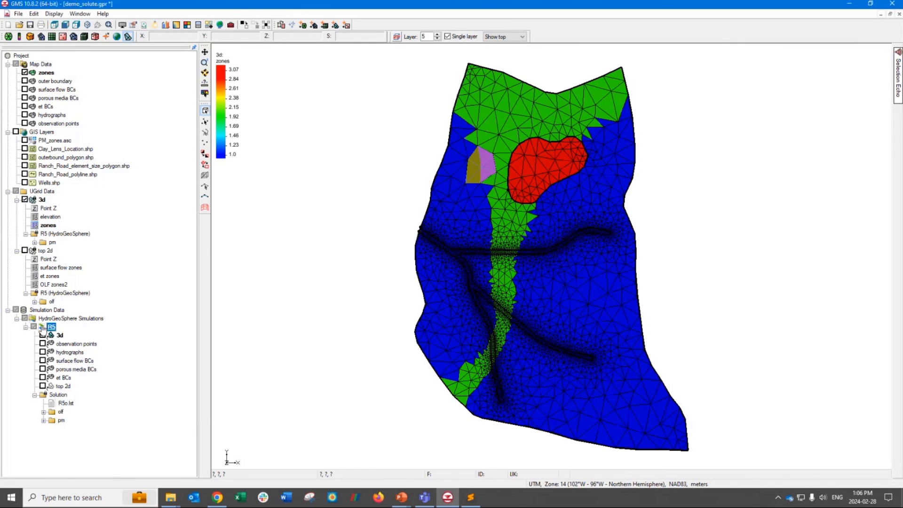
Read the R5 solution, accepting that the currently loaded solution is unloaded.
{"action": "right_click", "coordinate": [51, 327]}
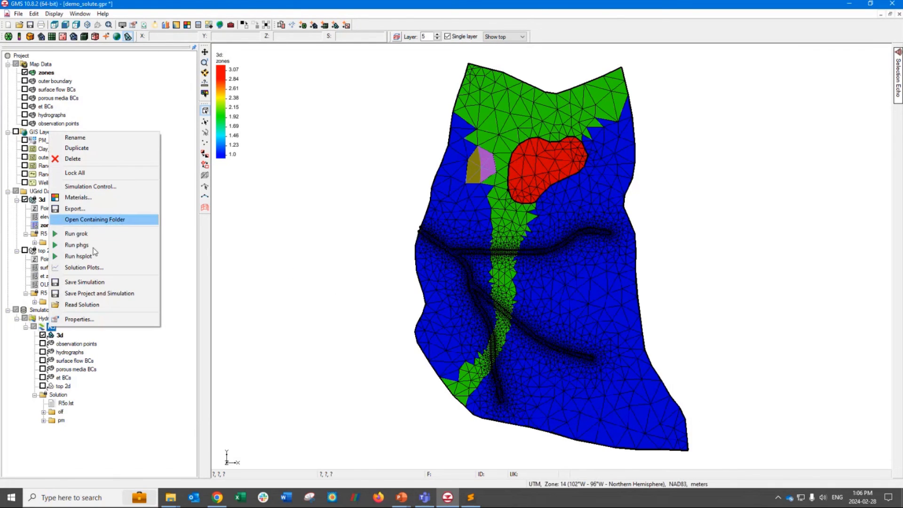
{"action": "left_click", "coordinate": [87, 305]}
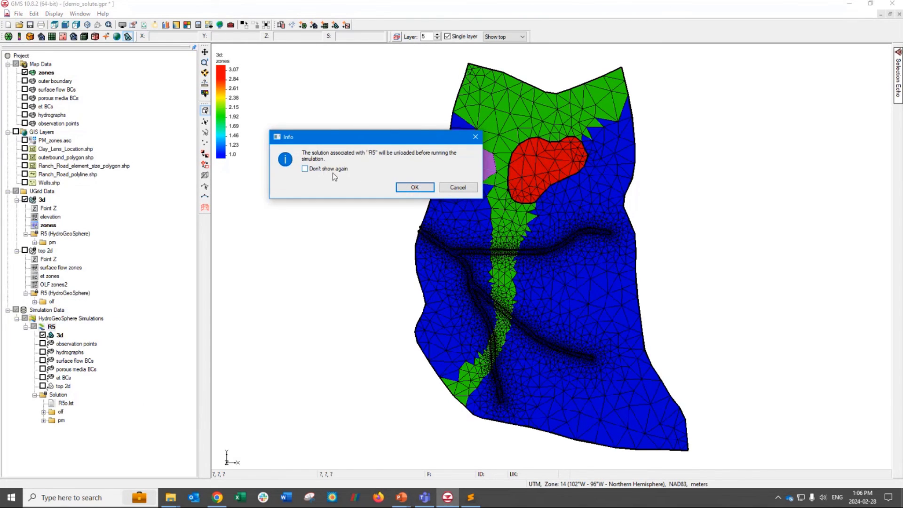
{"action": "left_click", "coordinate": [422, 187]}
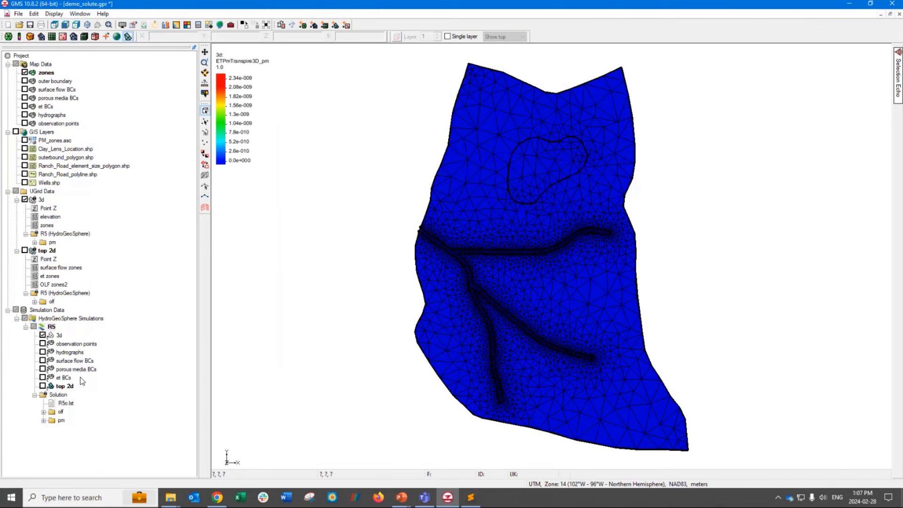
Display the sat_pm dataset from R5's pm solution and step back and forth through the output times, finishing at 57600.0.
{"action": "left_click", "coordinate": [43, 420]}
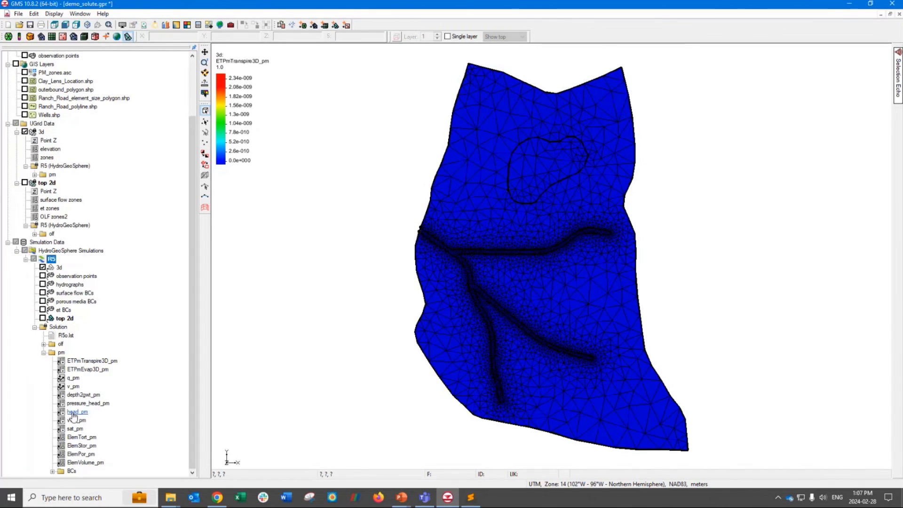
{"action": "left_click", "coordinate": [77, 430]}
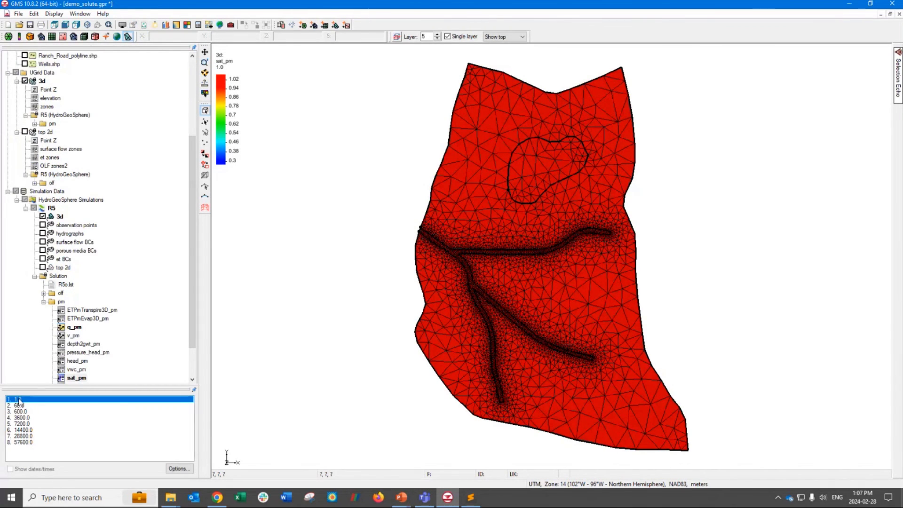
{"action": "key", "text": "Down"}
{"action": "key", "text": "Down"}
{"action": "key", "text": "Down"}
{"action": "key", "text": "Down"}
{"action": "key", "text": "Down"}
{"action": "key", "text": "Down"}
{"action": "key", "text": "Down"}
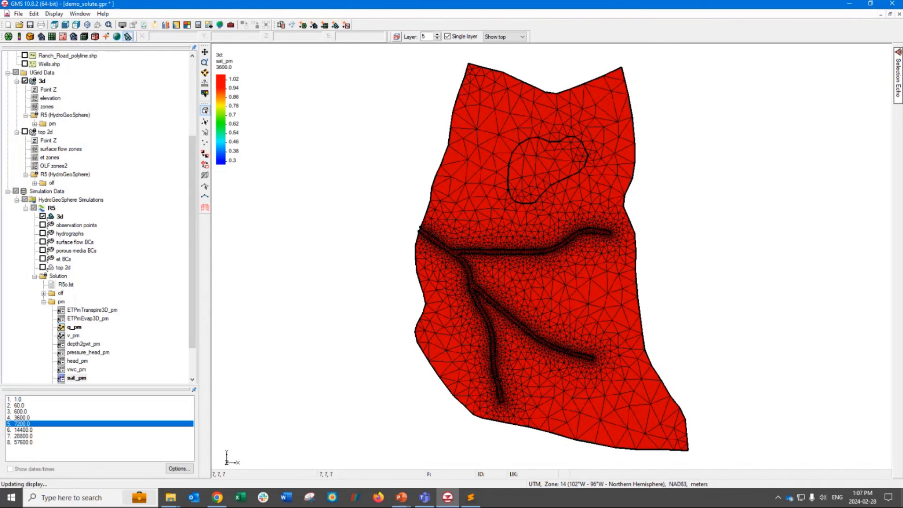
{"action": "key", "text": "Up"}
{"action": "key", "text": "Up"}
{"action": "key", "text": "Up"}
{"action": "key", "text": "Up"}
{"action": "key", "text": "Up"}
{"action": "key", "text": "Up"}
{"action": "key", "text": "Up"}
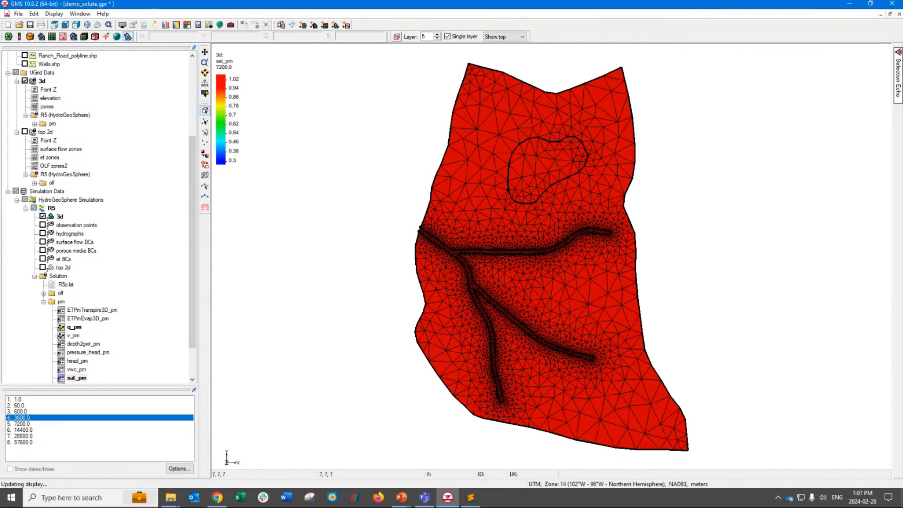
{"action": "key", "text": "Down"}
{"action": "key", "text": "Down"}
{"action": "key", "text": "Down"}
{"action": "key", "text": "Down"}
{"action": "key", "text": "Down"}
{"action": "key", "text": "Down"}
{"action": "key", "text": "Down"}
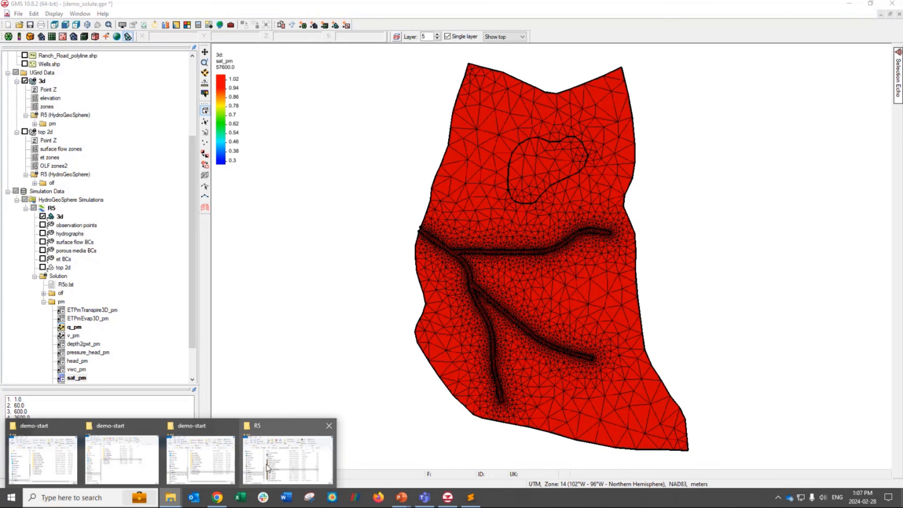
Switch to the R5 folder in File Explorer and delete all outdated .0009 output files, from R5o.conc_olf.Rain.0009 through R5o.vwc_pm.0009.
{"action": "left_click", "coordinate": [301, 458]}
{"action": "scroll", "coordinate": [437, 300], "scroll_direction": "down", "scroll_amount": 2}
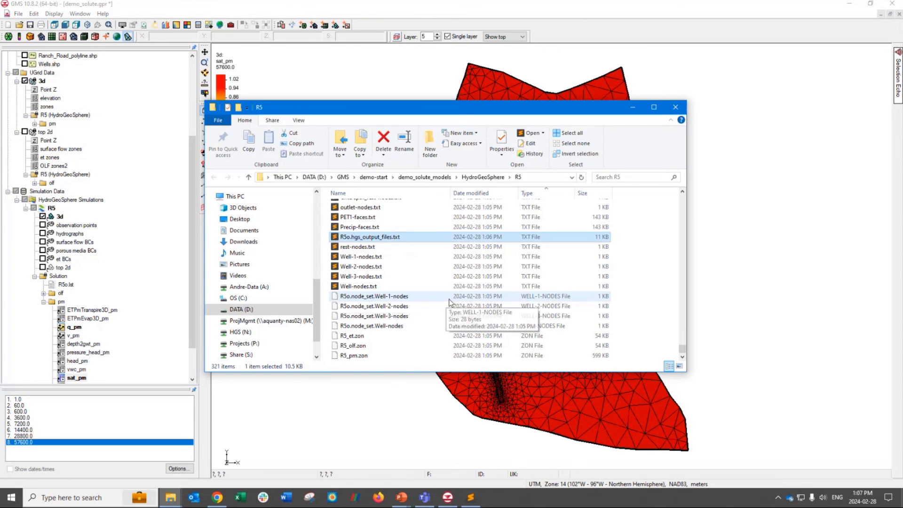
{"action": "scroll", "coordinate": [449, 303], "scroll_direction": "up", "scroll_amount": 6}
{"action": "scroll", "coordinate": [450, 303], "scroll_direction": "up", "scroll_amount": 20}
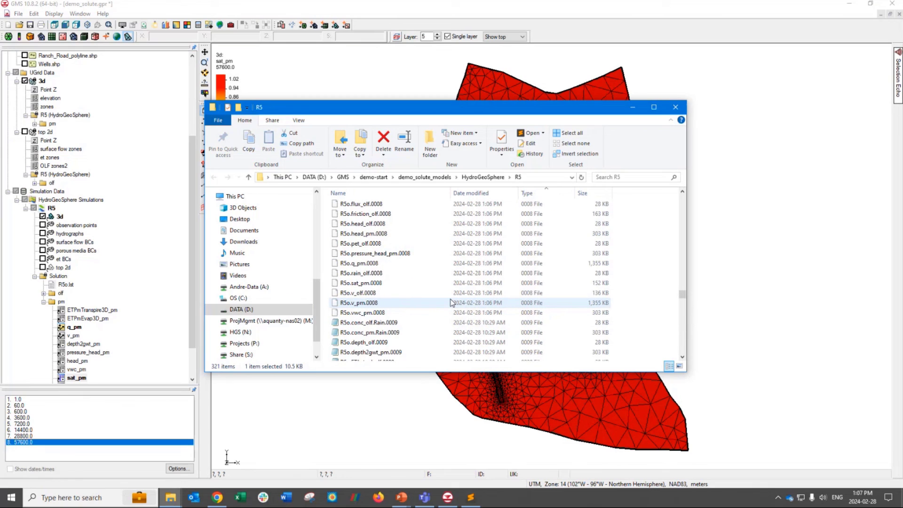
{"action": "scroll", "coordinate": [450, 303], "scroll_direction": "down", "scroll_amount": 3}
{"action": "left_click", "coordinate": [390, 239]}
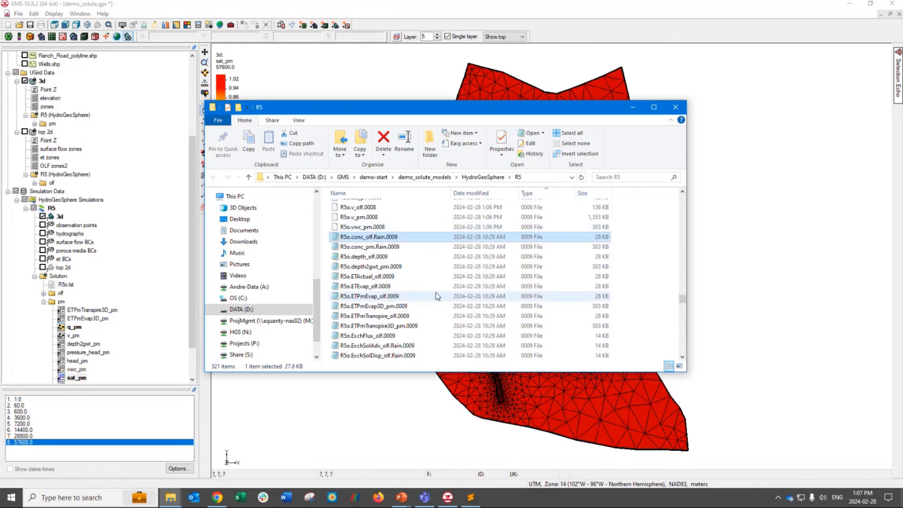
{"action": "scroll", "coordinate": [464, 301], "scroll_direction": "up", "scroll_amount": 1}
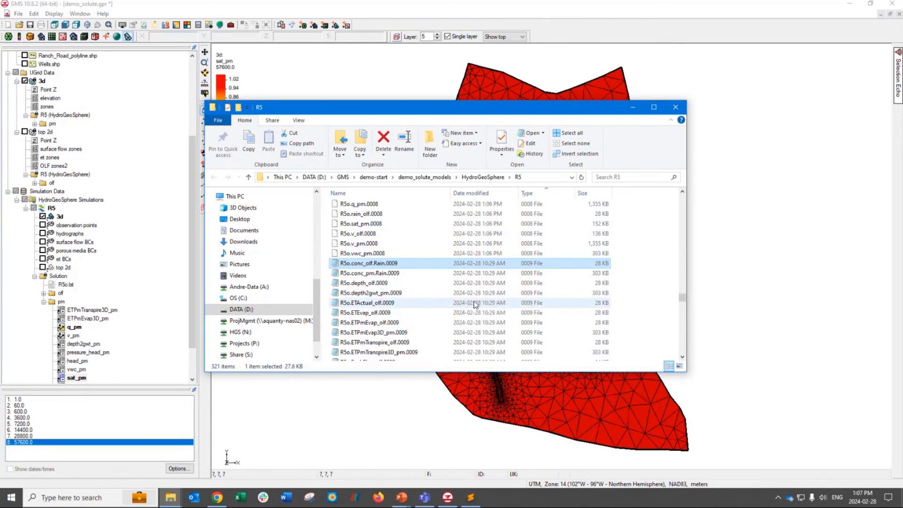
{"action": "scroll", "coordinate": [475, 304], "scroll_direction": "down", "scroll_amount": 8}
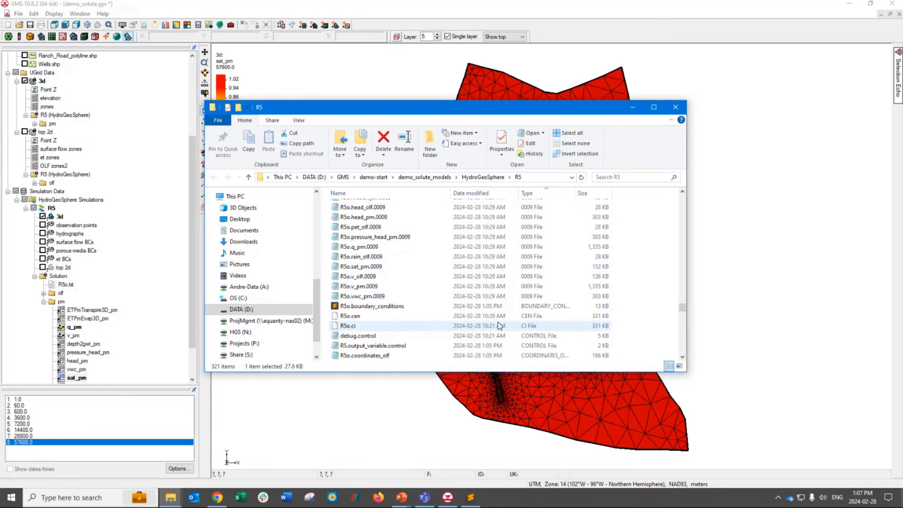
{"action": "left_click", "coordinate": [499, 297], "text": "shift"}
{"action": "key", "text": "Delete"}
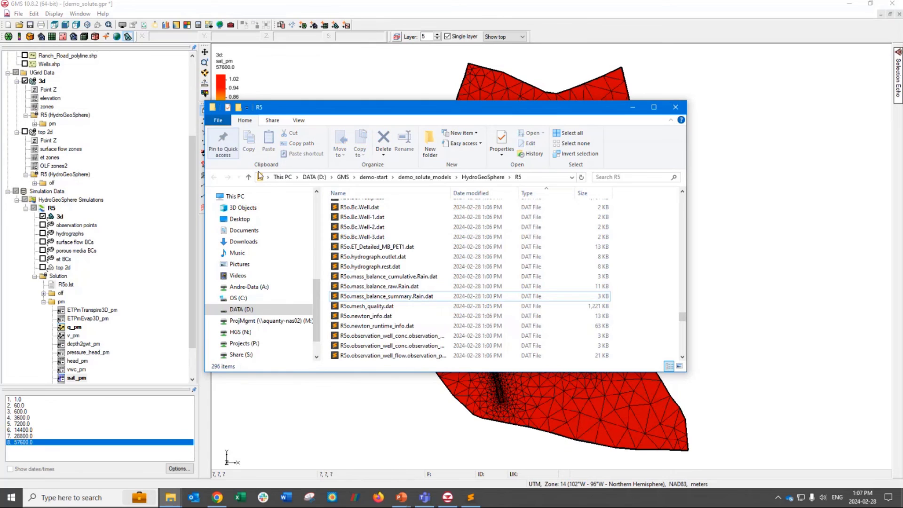
Review the remaining numbered R5o output files through the .0008 set, and return to GMS at output time 57600.0.
{"action": "scroll", "coordinate": [396, 292], "scroll_direction": "up", "scroll_amount": 15}
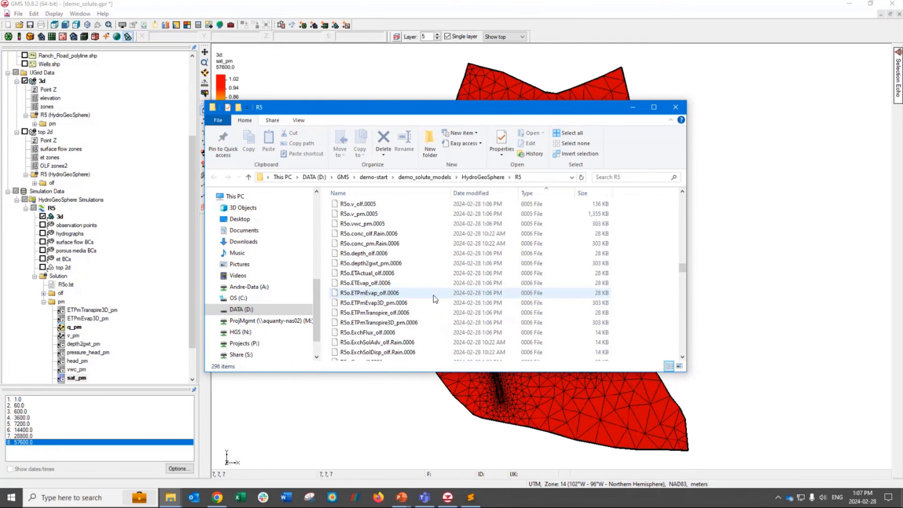
{"action": "scroll", "coordinate": [395, 292], "scroll_direction": "up", "scroll_amount": 3}
{"action": "scroll", "coordinate": [389, 330], "scroll_direction": "down", "scroll_amount": 8}
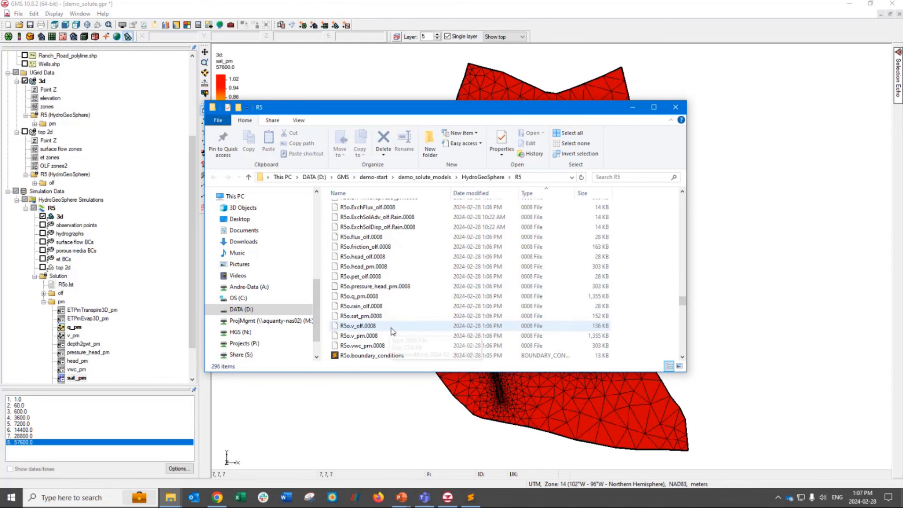
{"action": "scroll", "coordinate": [390, 331], "scroll_direction": "up", "scroll_amount": 1}
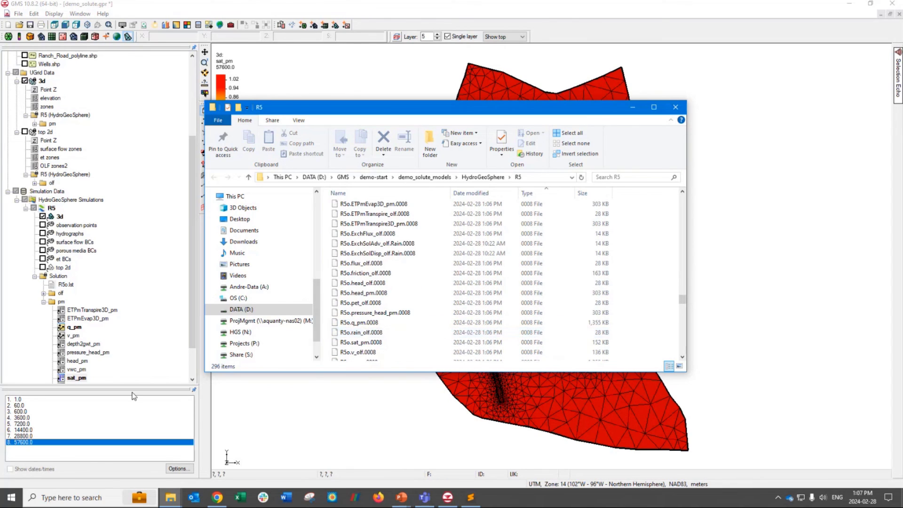
{"action": "left_click", "coordinate": [30, 449]}
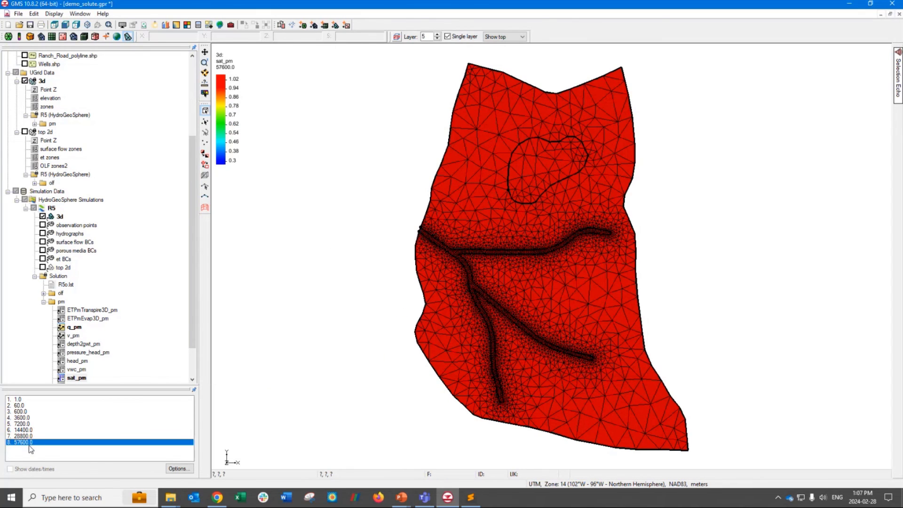